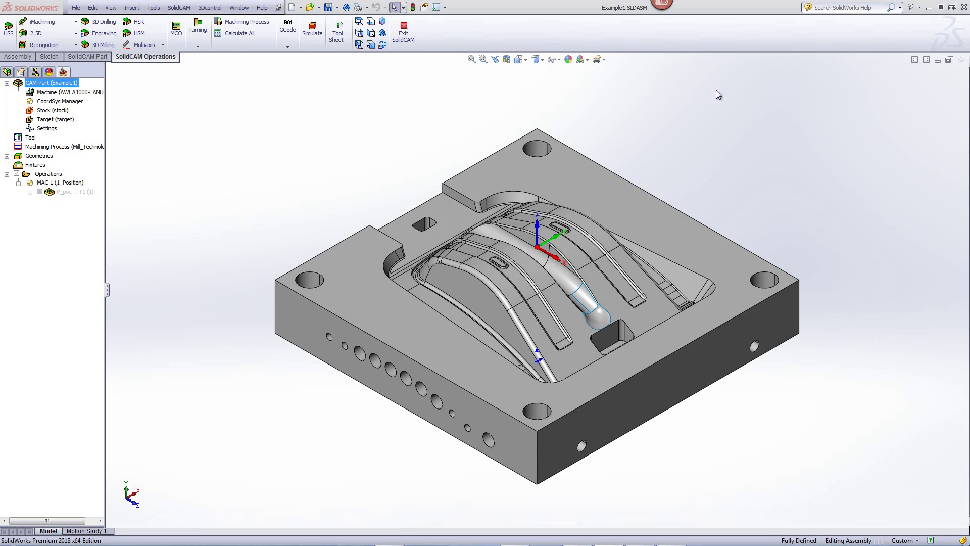
Step: Orbit the mold through side, low and top-down views to inspect its cavity and core
mouse_move(732, 124)
middle_down()
mouse_move(732, 151)
mouse_move(744, 126)
mouse_move(713, 123)
mouse_move(714, 111)
mouse_move(723, 126)
mouse_move(724, 115)
mouse_move(667, 157)
mouse_move(674, 126)
mouse_move(670, 156)
mouse_move(647, 190)
middle_up()
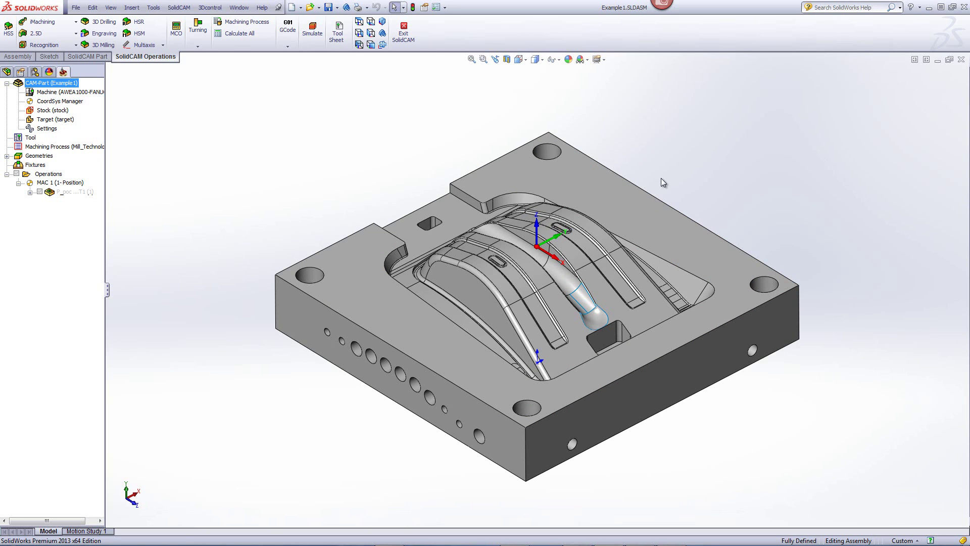
middle_drag(653, 176, 627, 208)
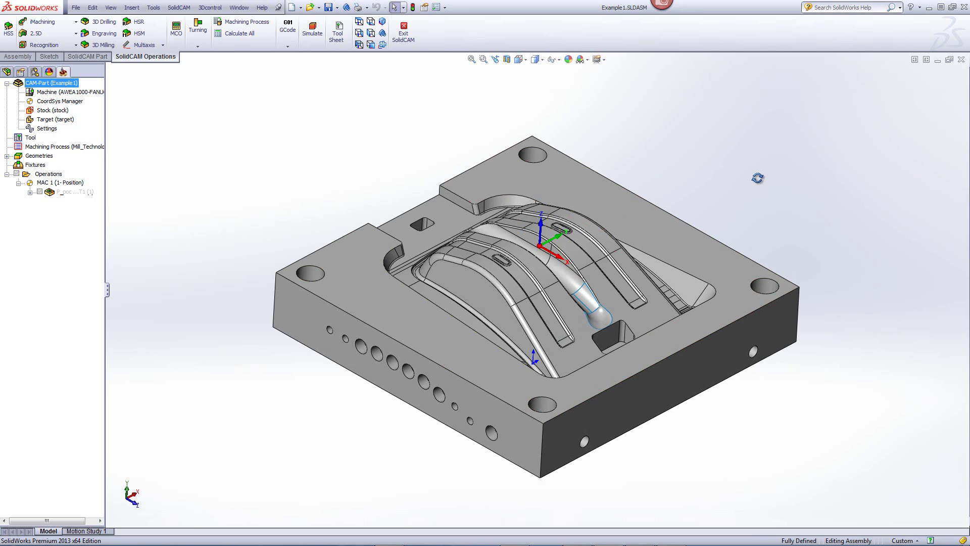
mouse_move(758, 178)
middle_down()
mouse_move(776, 99)
mouse_move(699, 176)
mouse_move(729, 151)
mouse_move(721, 152)
middle_up()
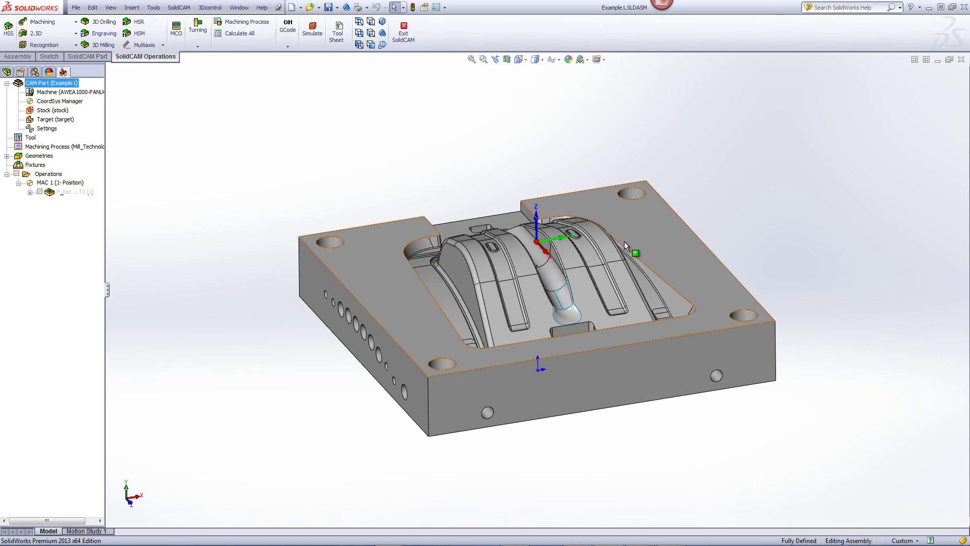
mouse_move(625, 246)
middle_down()
mouse_move(591, 186)
mouse_move(556, 232)
mouse_move(455, 263)
middle_up()
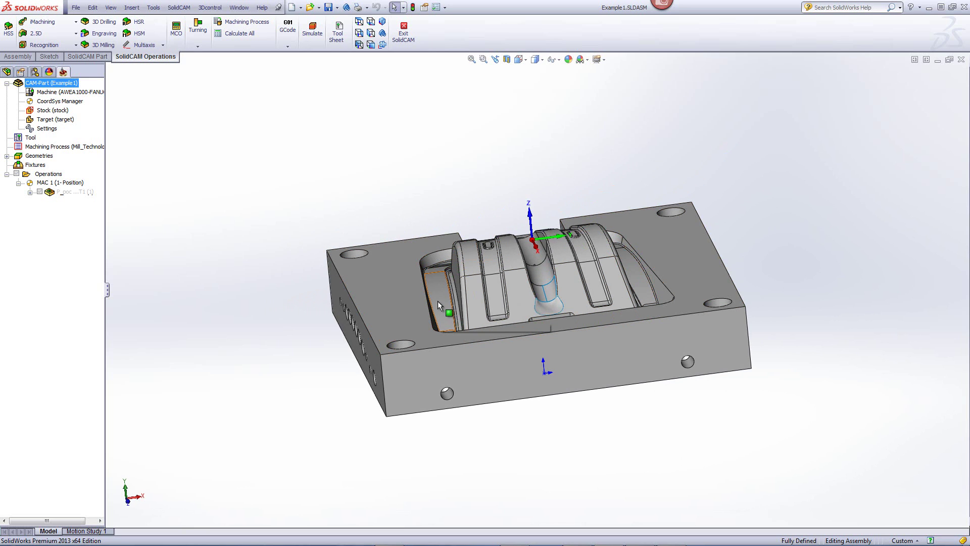
middle_drag(437, 301, 458, 251)
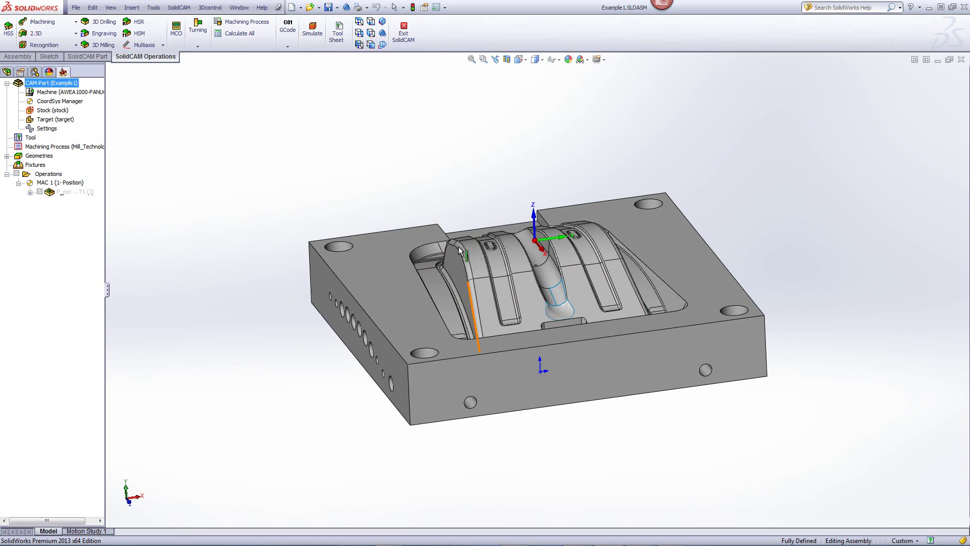
mouse_move(403, 246)
middle_down()
mouse_move(411, 219)
mouse_move(405, 235)
middle_up()
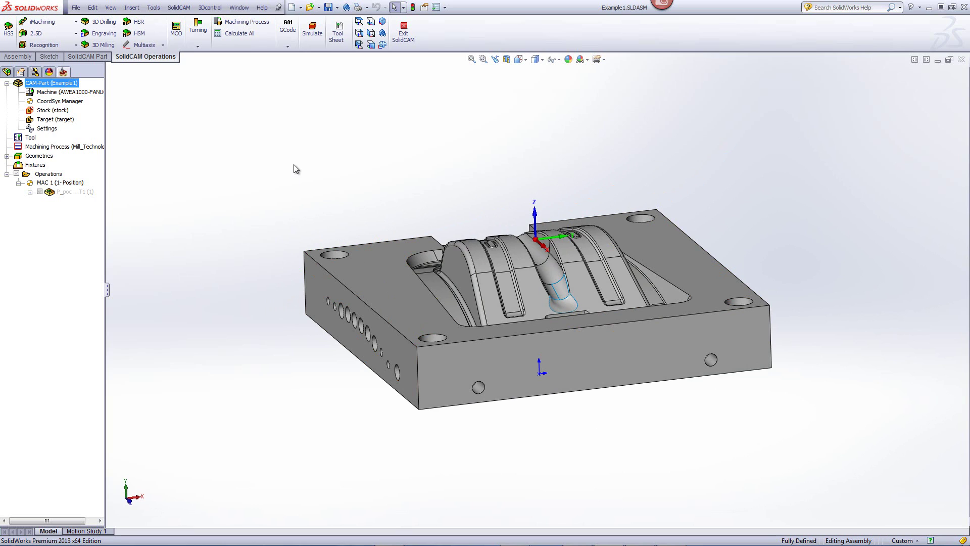
right_click(56, 111)
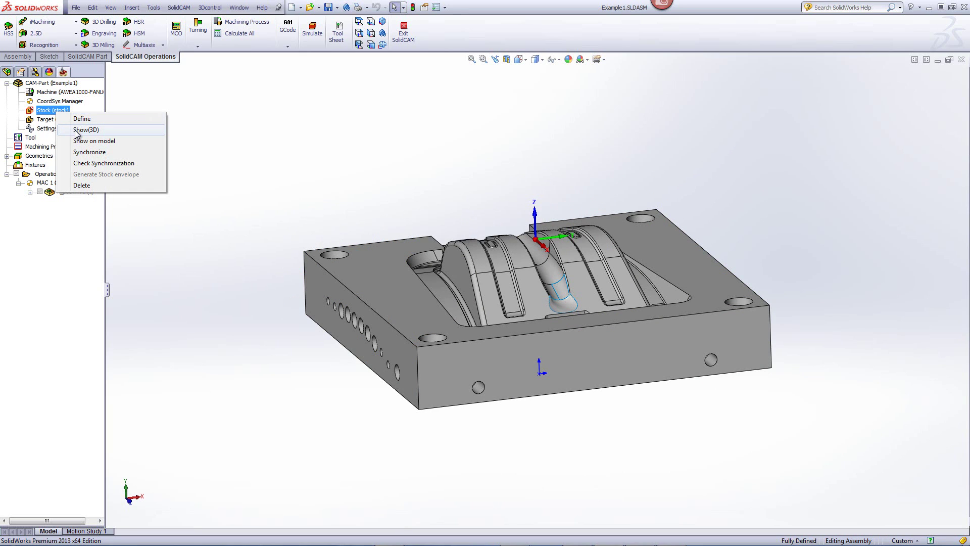
click(76, 130)
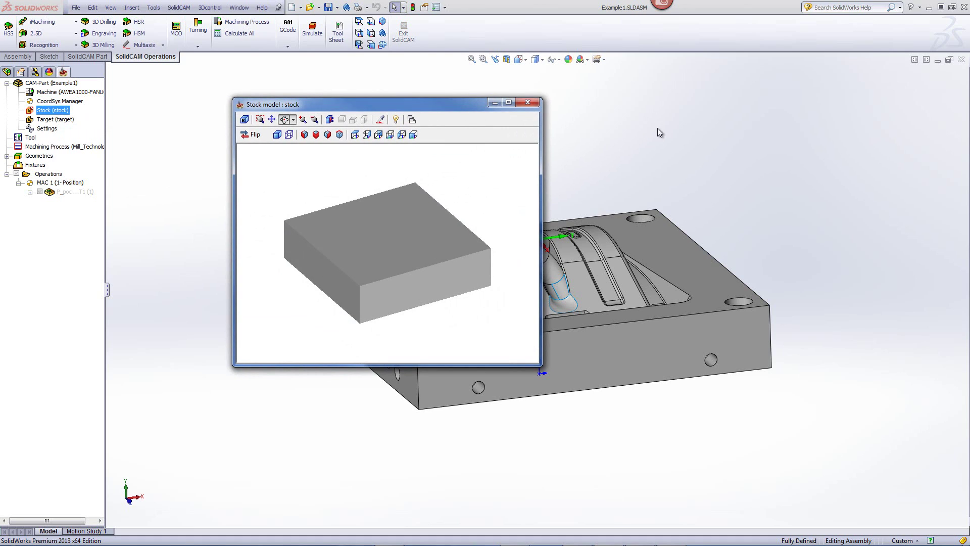
click(531, 106)
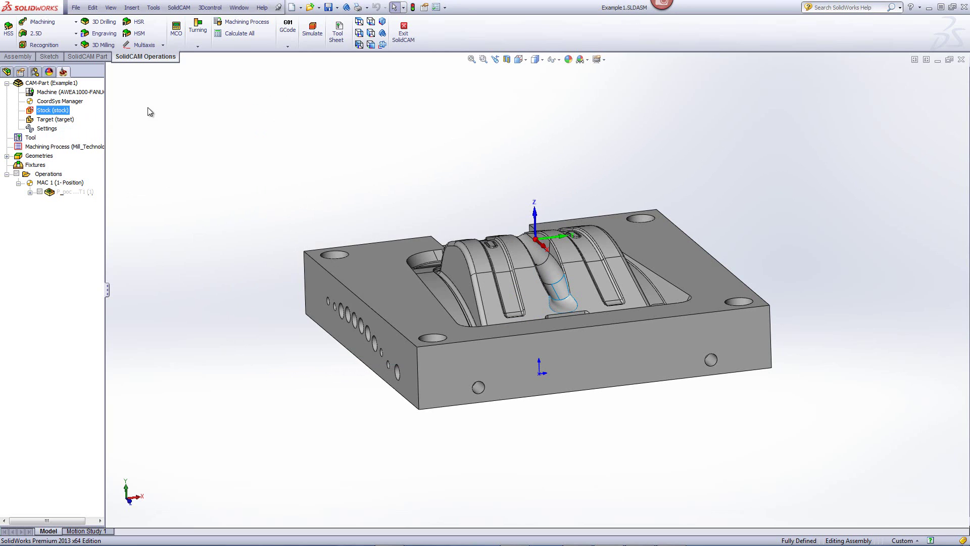
Step: Start a new HSR operation and show its list of roughing technologies
click(136, 26)
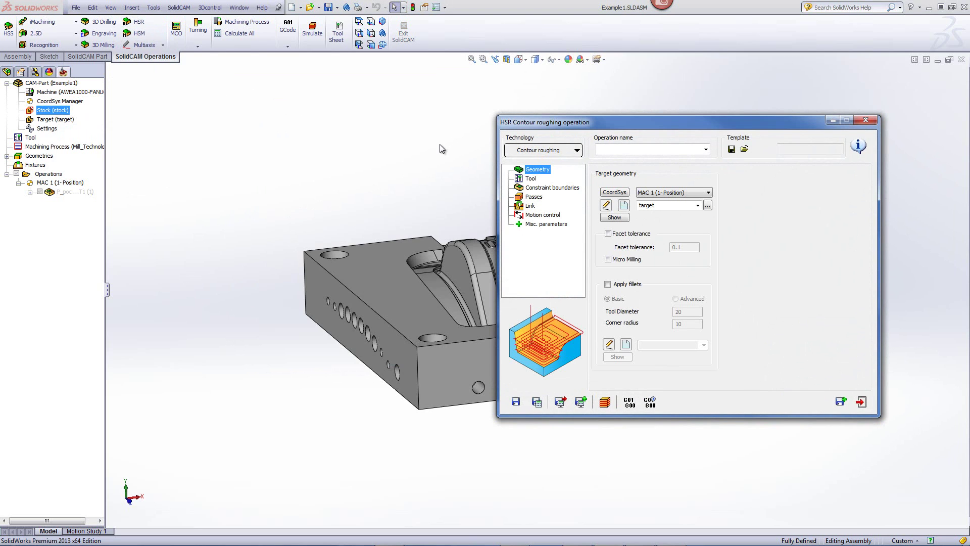
click(550, 152)
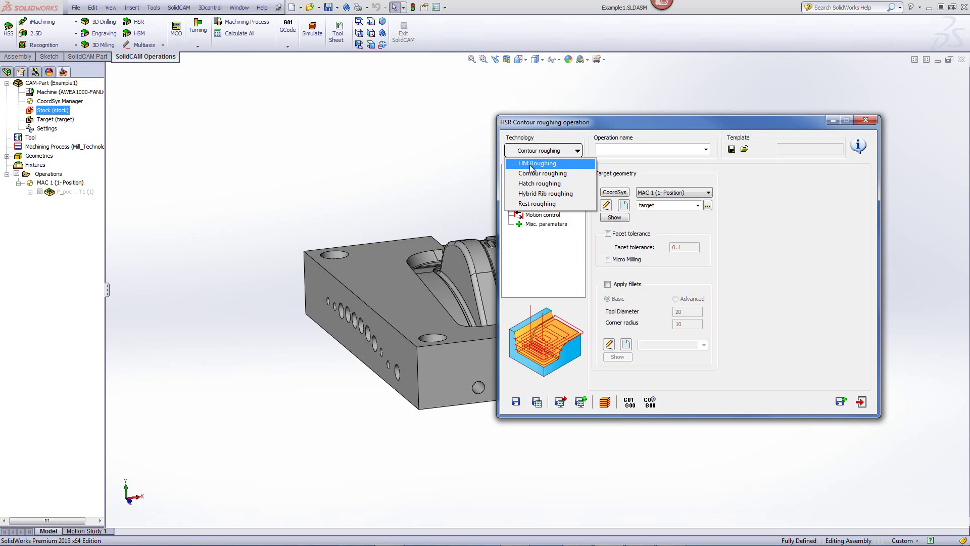
Step: Leave Contour roughing selected as the HSR operation's technology
click(528, 174)
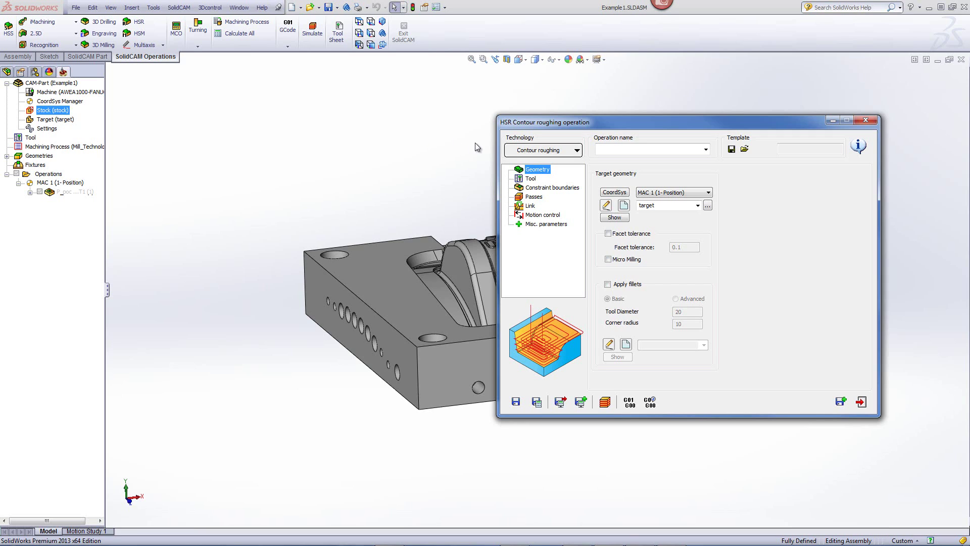
Step: Preview the 'target' geometry highlighted on the mold, then close the preview
double_click(660, 206)
click(615, 217)
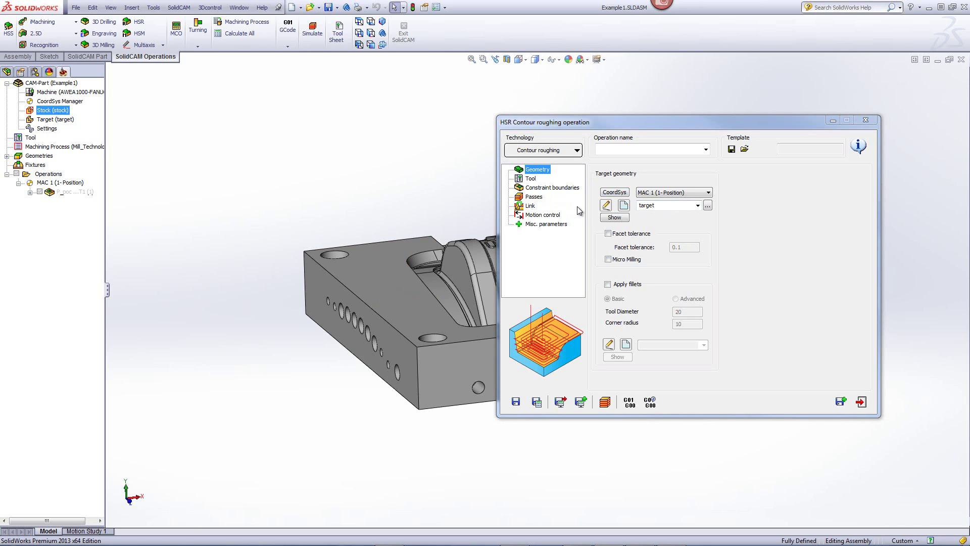
click(613, 217)
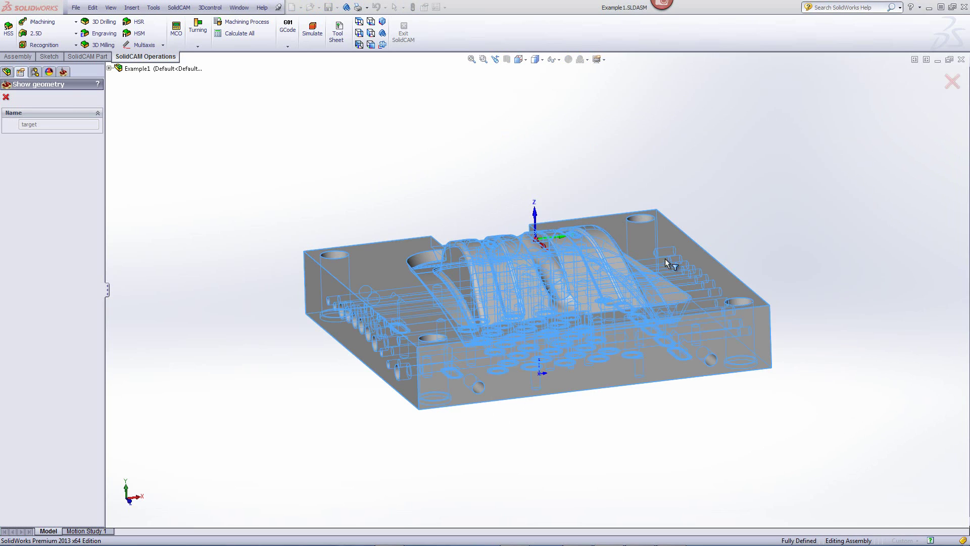
click(6, 96)
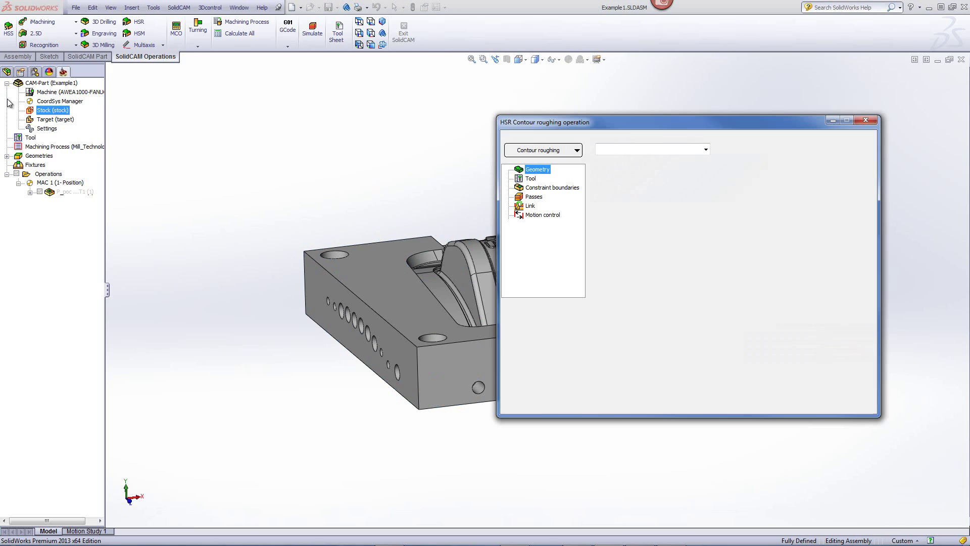
Step: Assign tool 1, the 20 mm END MILL, and check its holder clearance setting
click(530, 180)
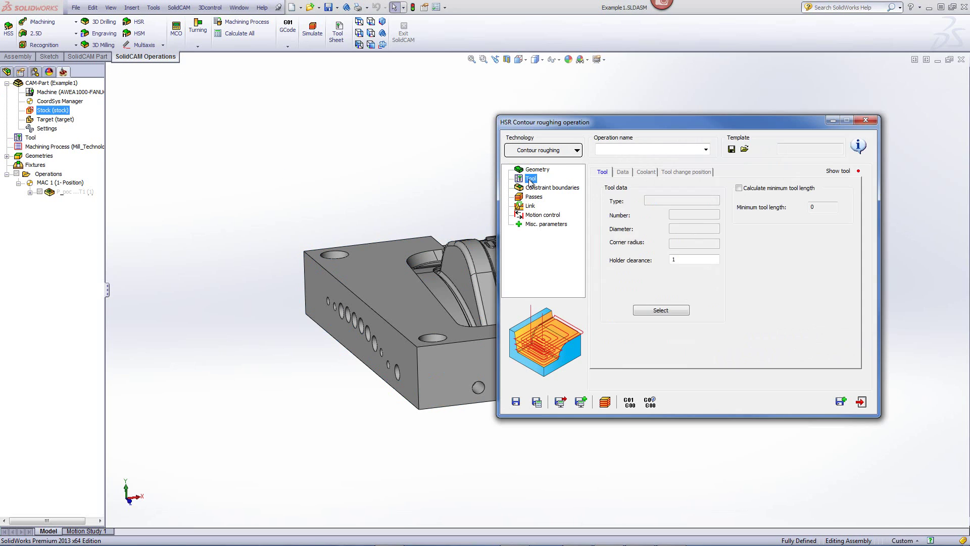
click(683, 313)
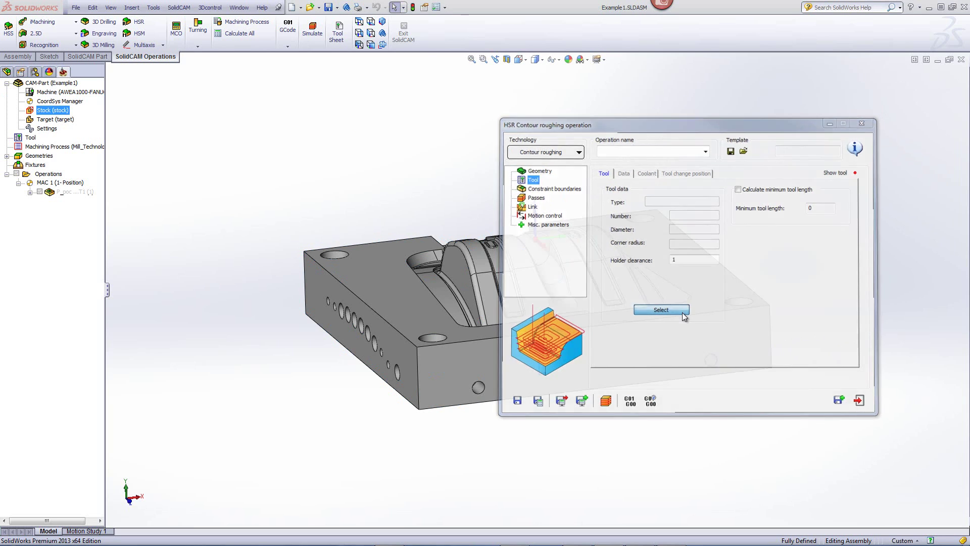
click(315, 131)
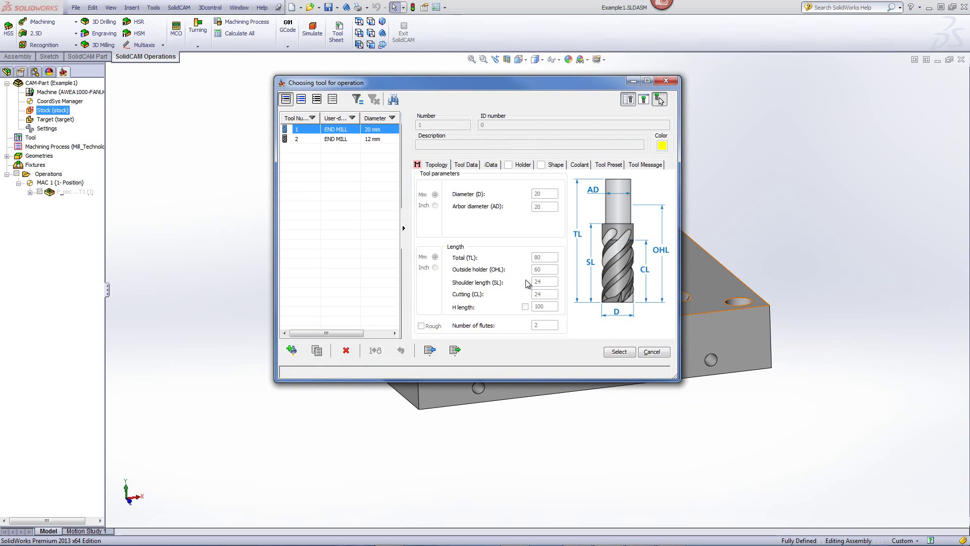
click(620, 352)
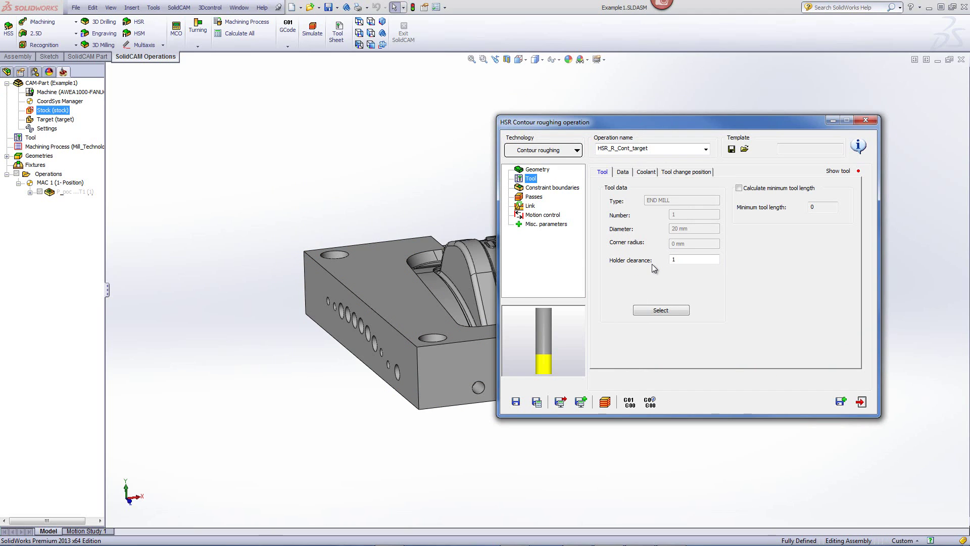
click(679, 262)
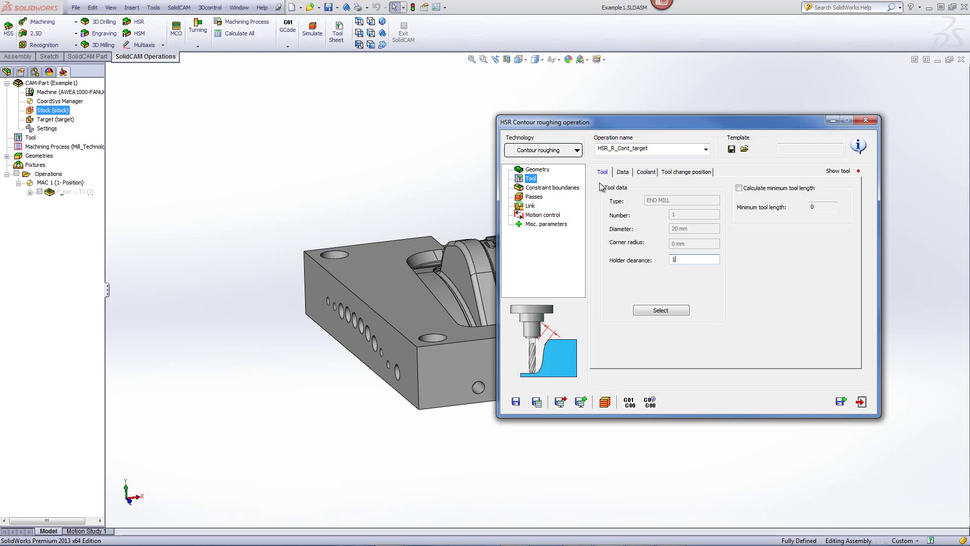
Step: Review the operation's Feed, Spin and Link down feed values on the Data tab
click(623, 172)
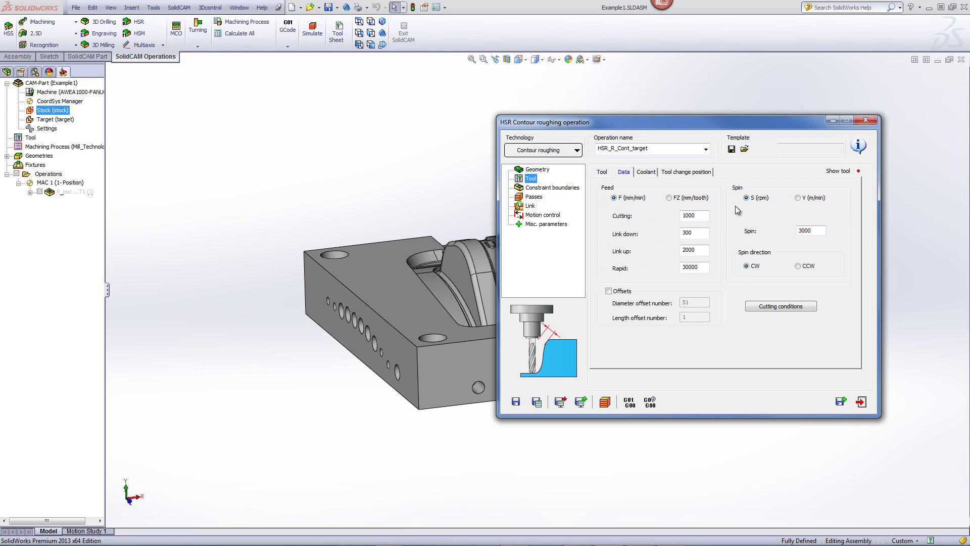
click(695, 233)
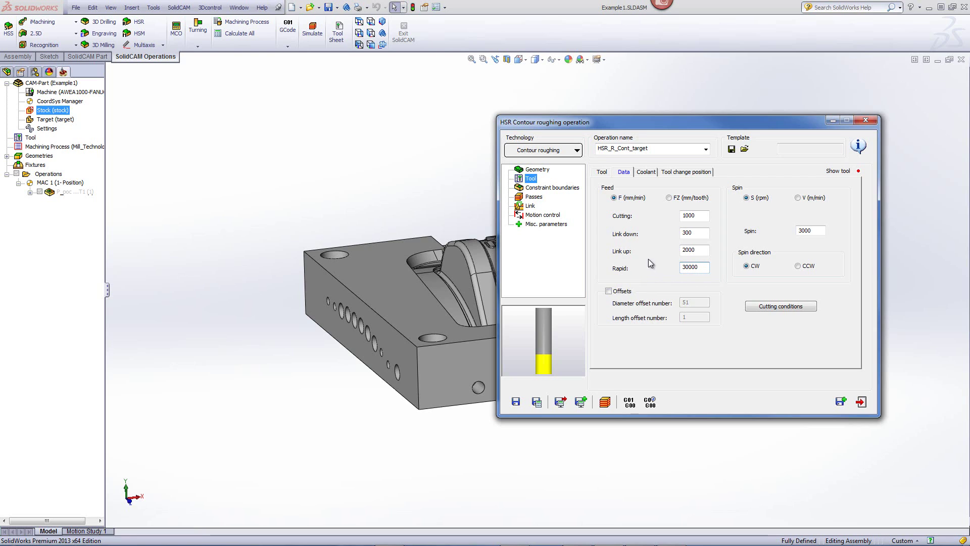
click(555, 188)
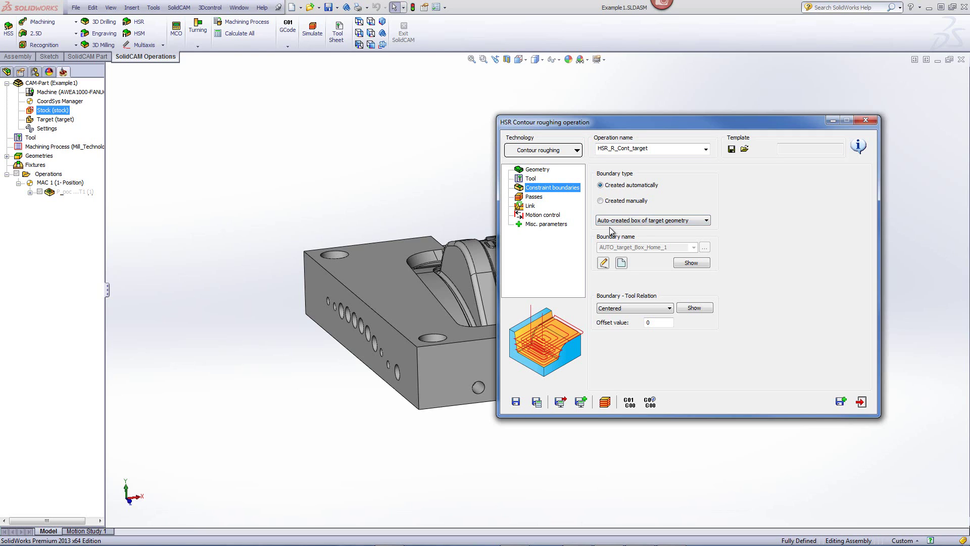
Step: Try the stock model box as boundary, then restore the target geometry box boundary
click(644, 226)
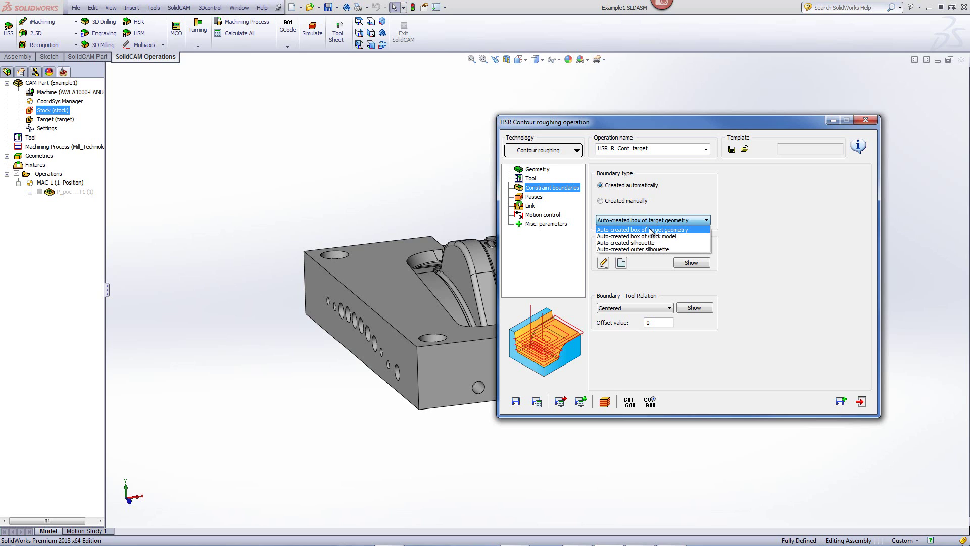
click(650, 230)
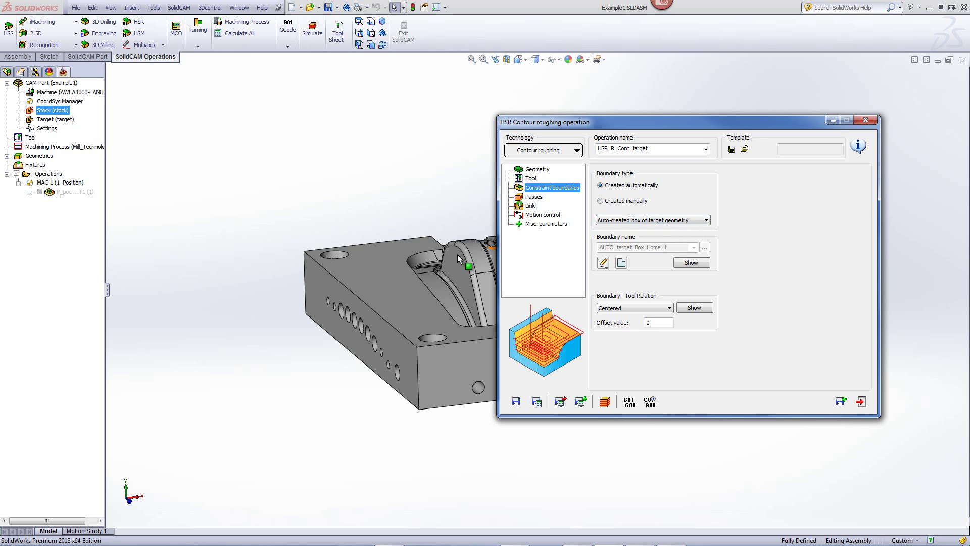
click(615, 223)
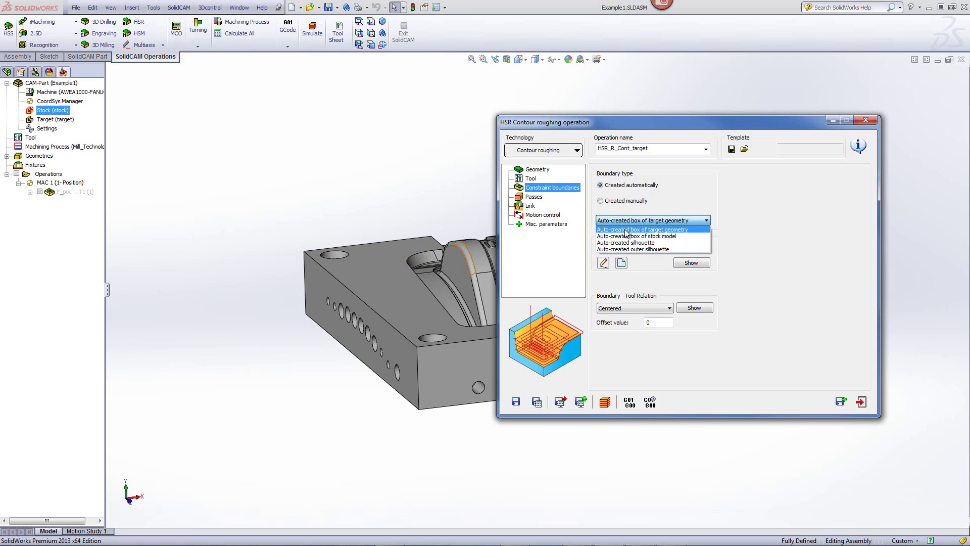
click(627, 236)
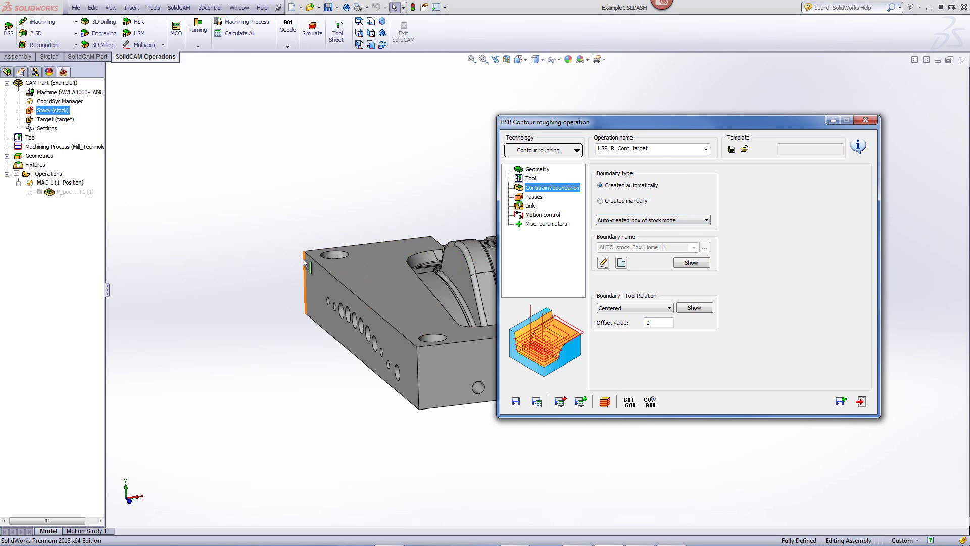
click(635, 221)
click(632, 230)
click(532, 200)
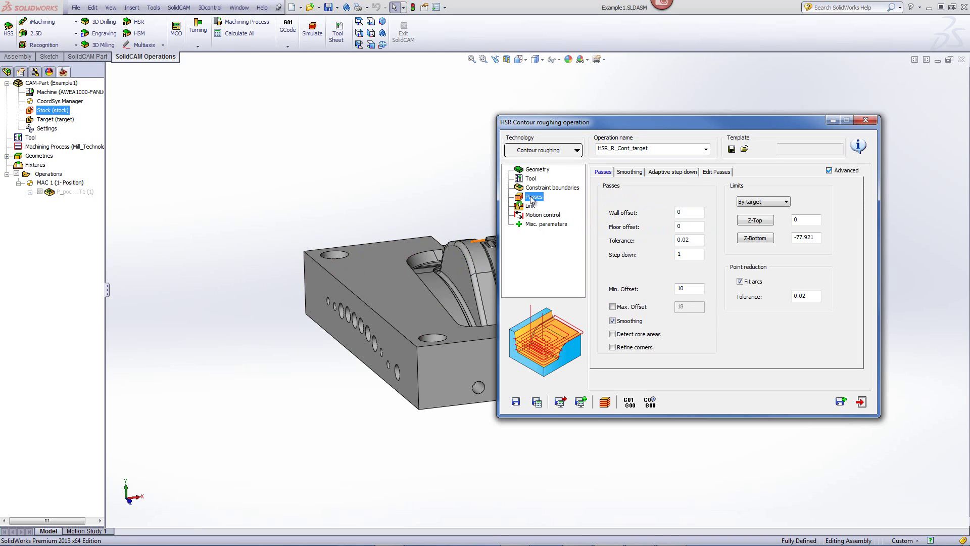
Step: Inspect wall offset and step down, and try a new wall offset to see floor offset follow
click(698, 215)
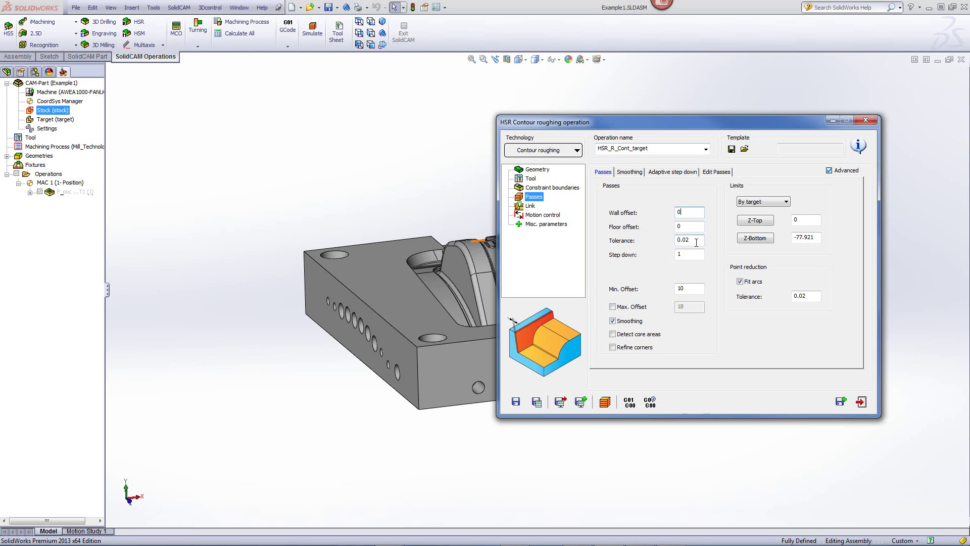
click(685, 252)
click(693, 211)
drag(695, 211, 635, 213)
text(52)
click(696, 227)
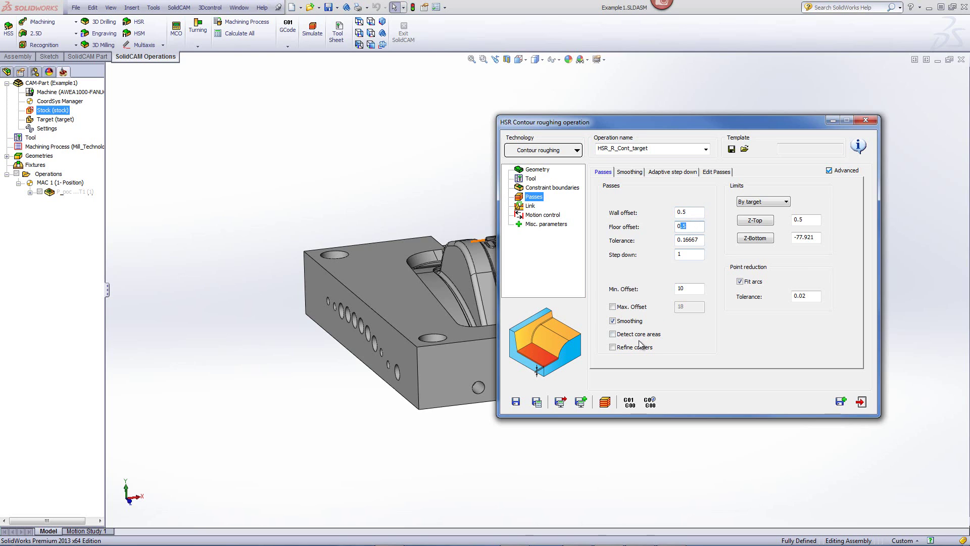
click(700, 211)
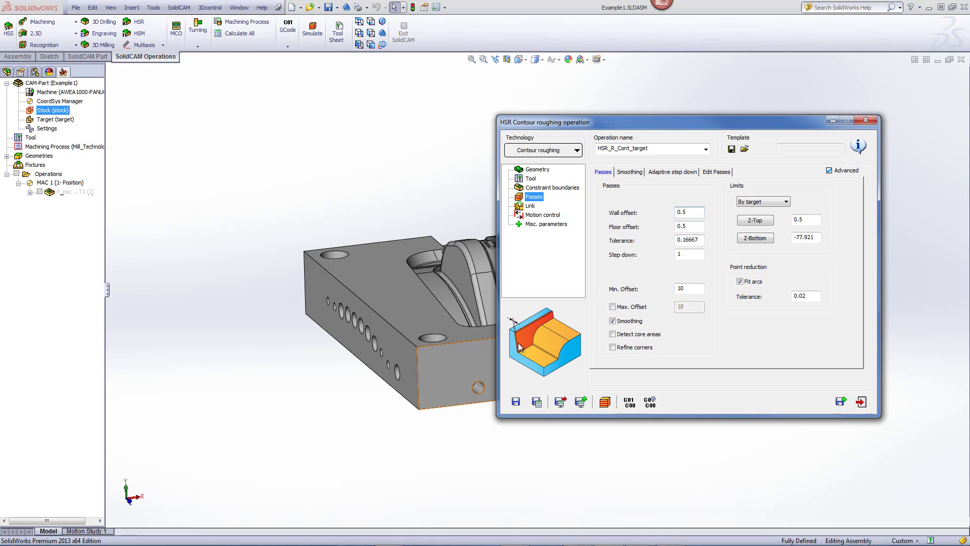
click(693, 226)
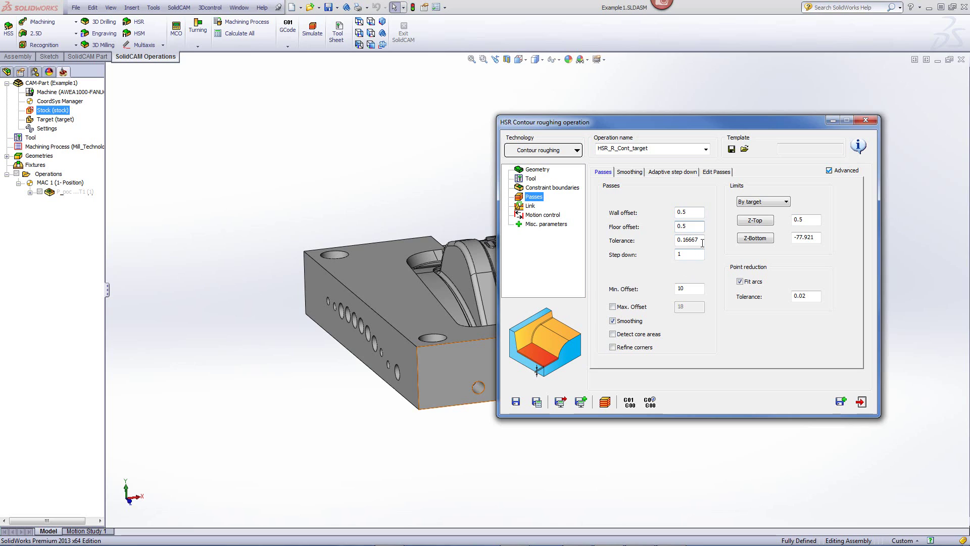
Step: Zero the wall offset so the floor offset follows, and check the tolerance
double_click(685, 212)
drag(667, 218, 646, 217)
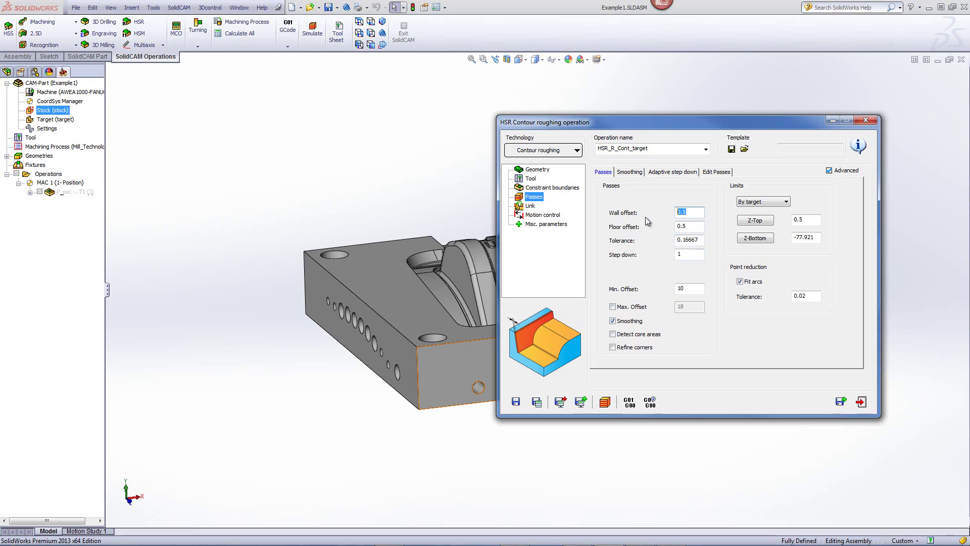
text(0)
key(Tab)
text(0)
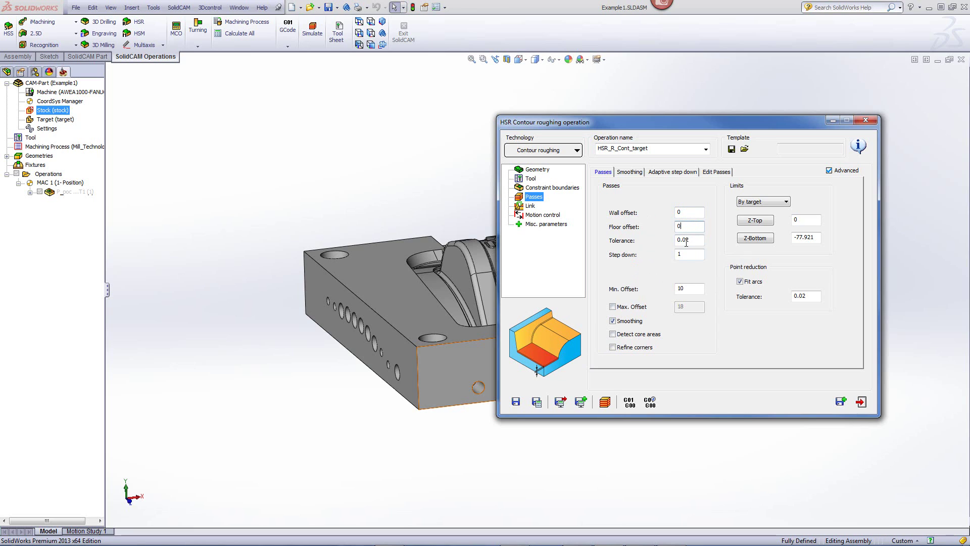
click(700, 241)
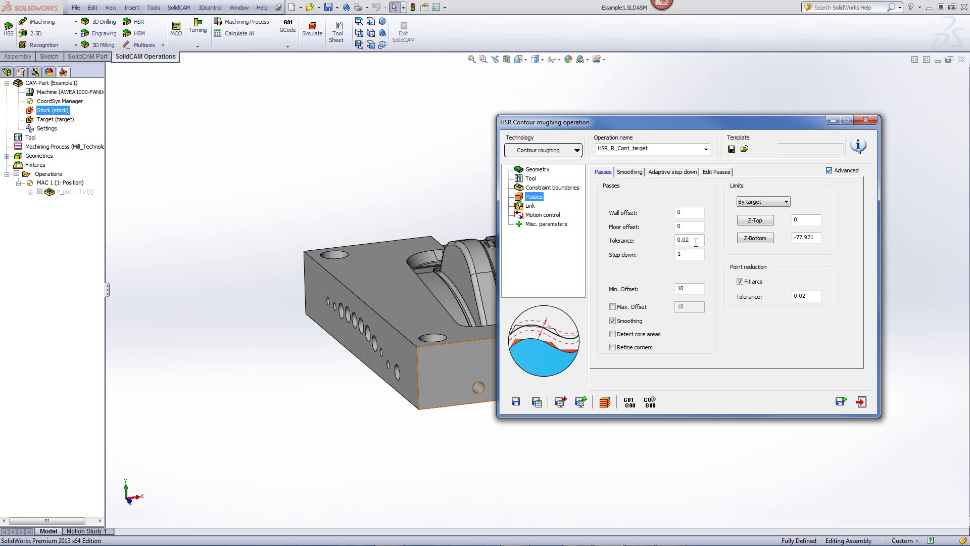
Step: Set the wall offset to 0.5 and the step down to 4
click(684, 211)
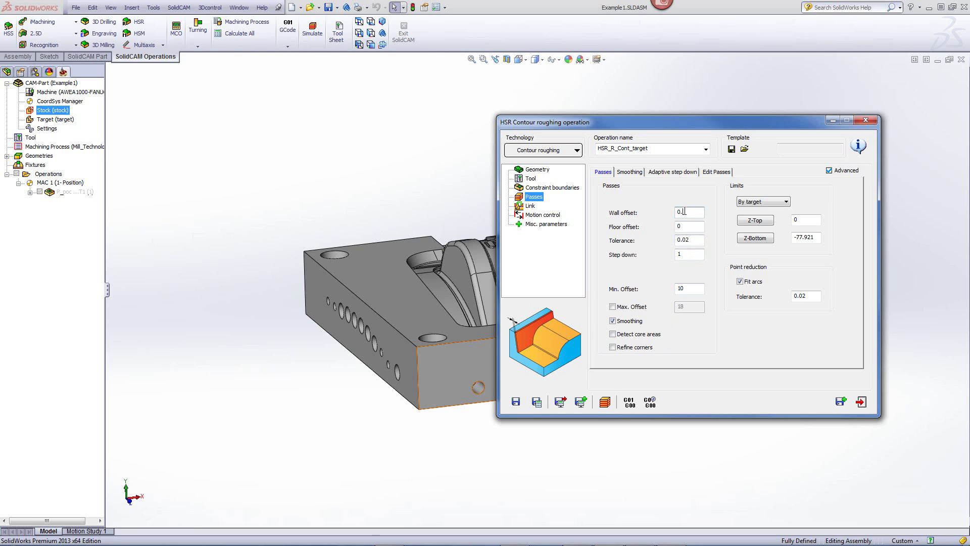
text(5)
click(689, 224)
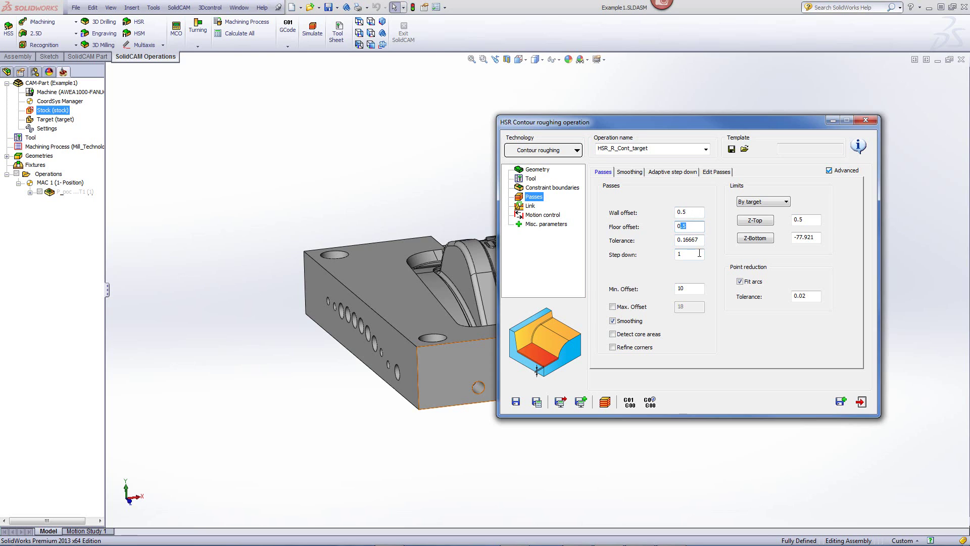
click(700, 253)
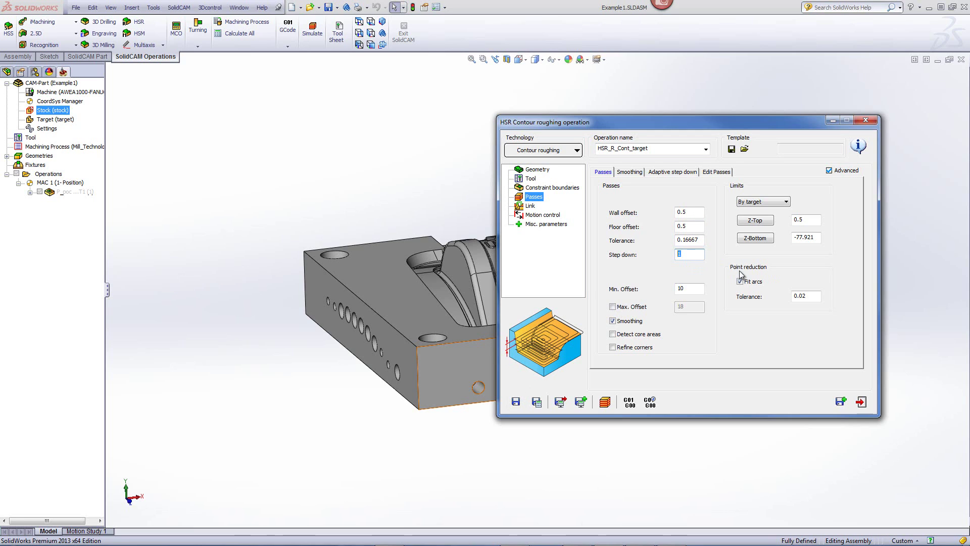
text(4)
click(696, 211)
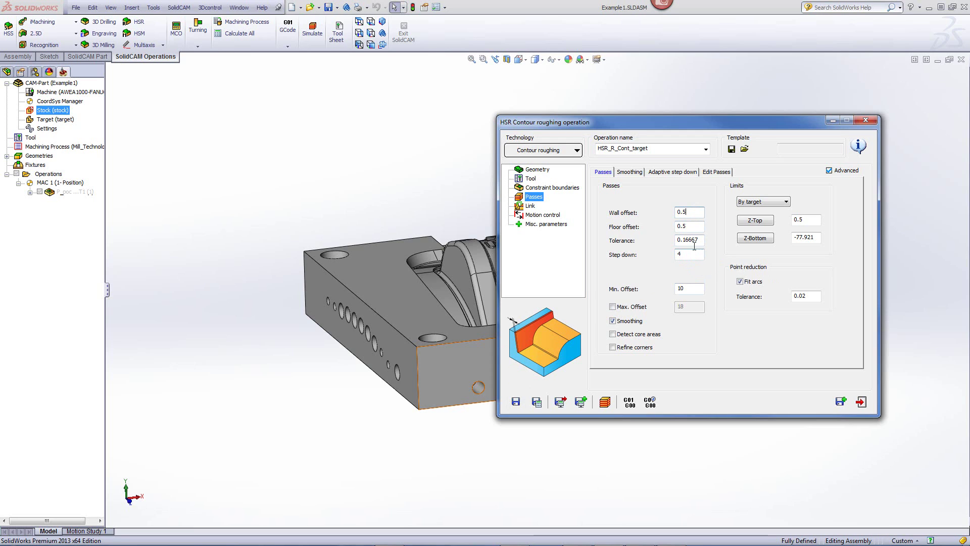
right_click(689, 213)
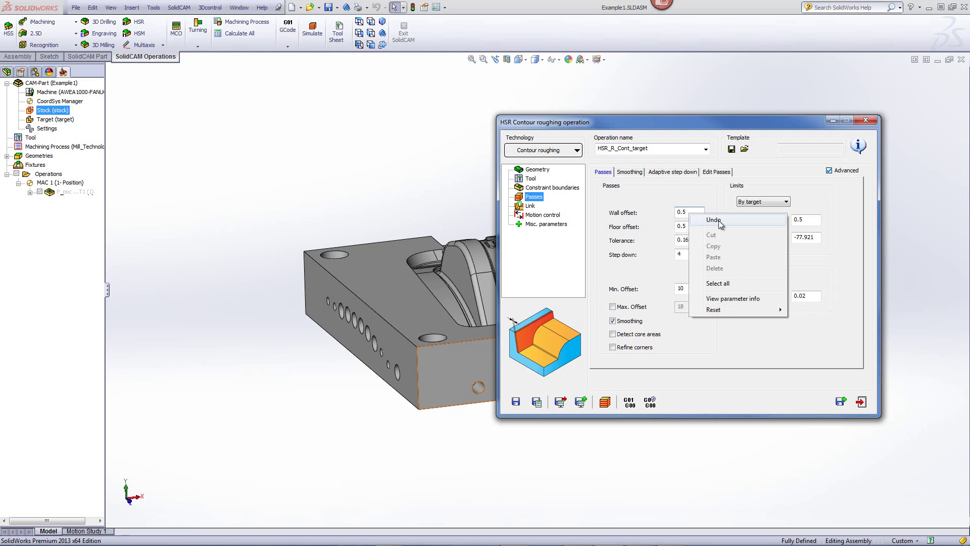
click(726, 299)
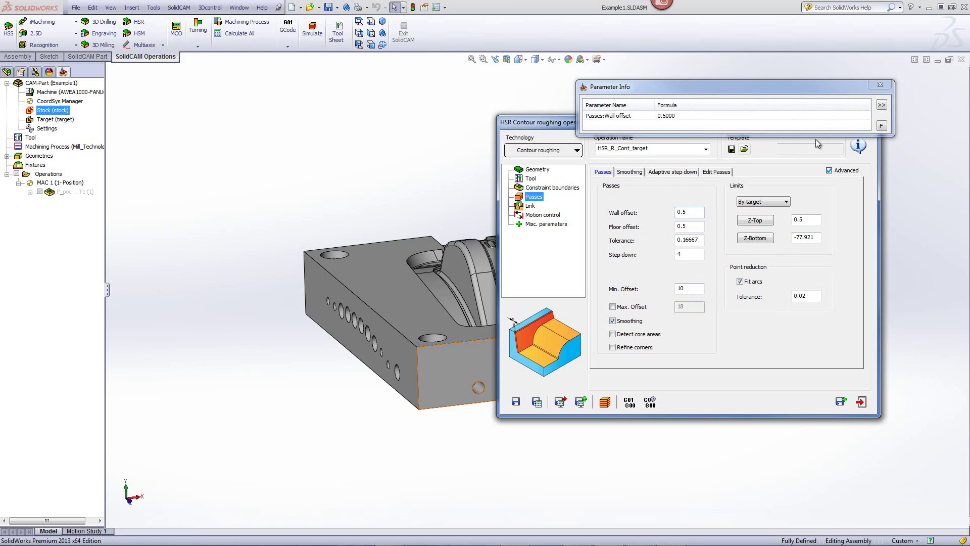
click(882, 106)
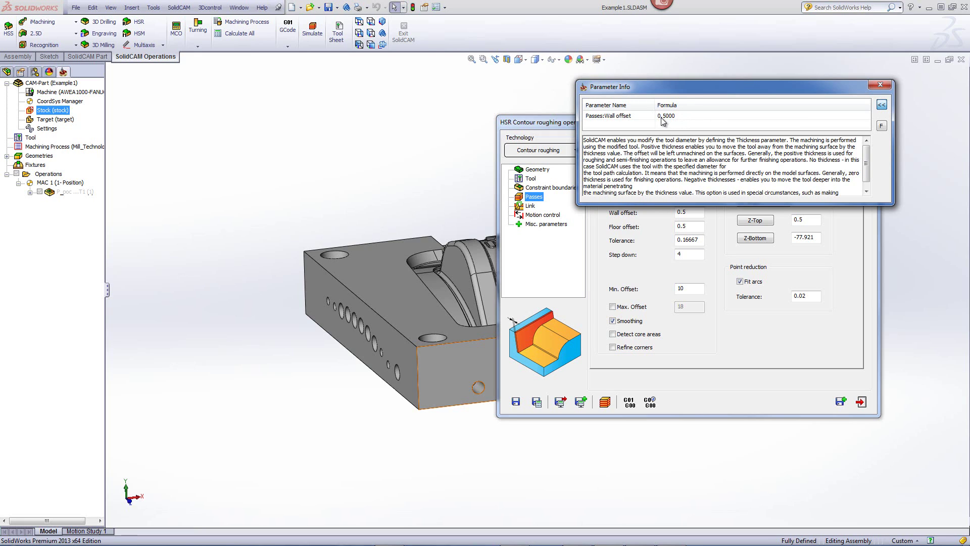
mouse_move(675, 87)
mouse_down()
mouse_move(759, 93)
mouse_move(423, 118)
mouse_up()
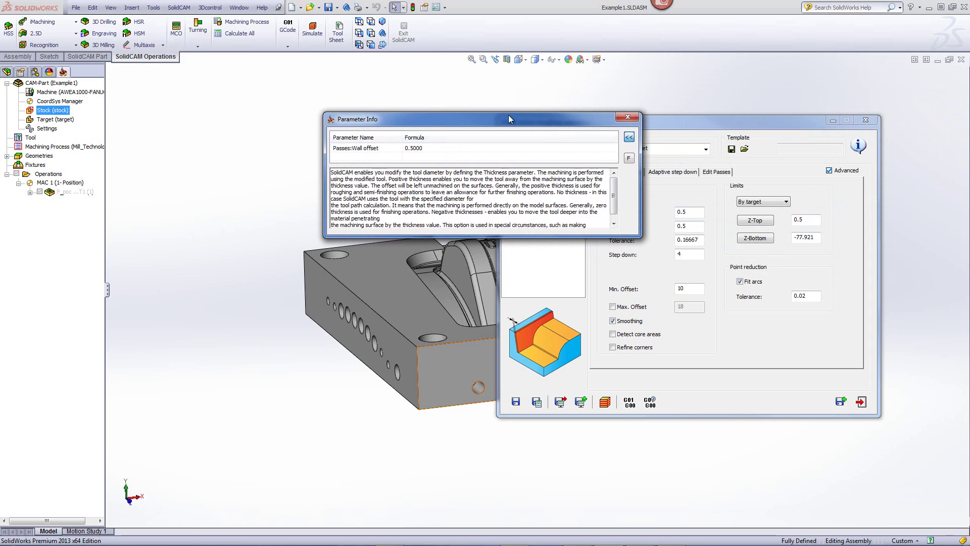
drag(508, 119, 409, 103)
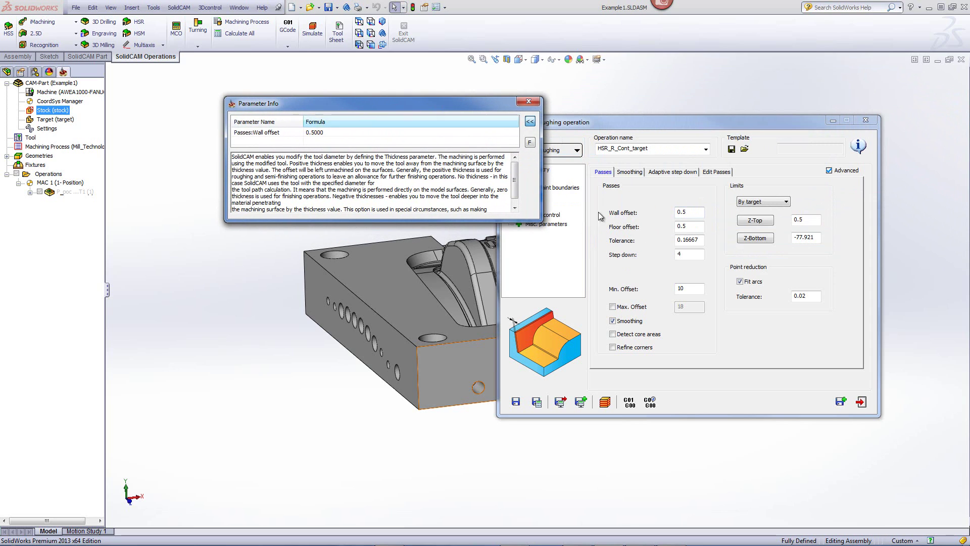
click(699, 230)
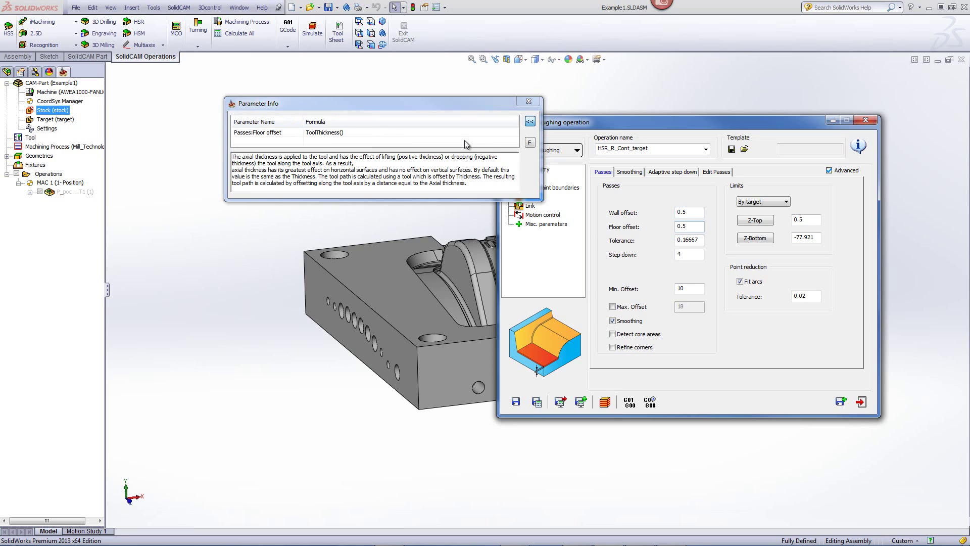
click(529, 143)
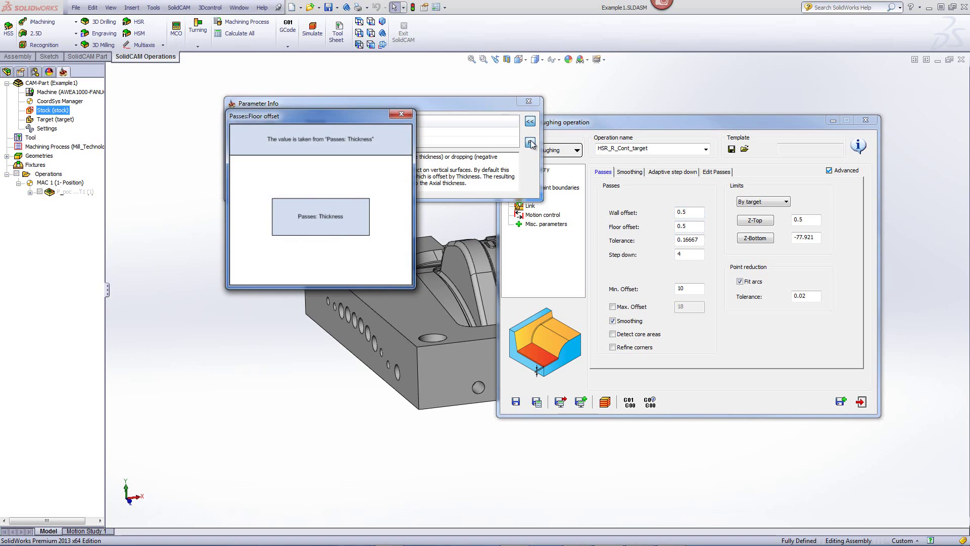
click(401, 113)
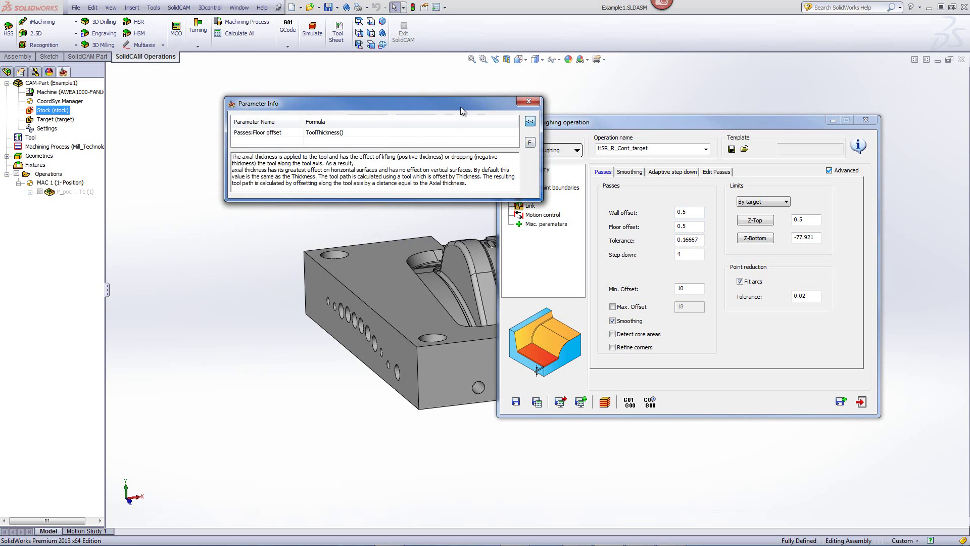
click(531, 101)
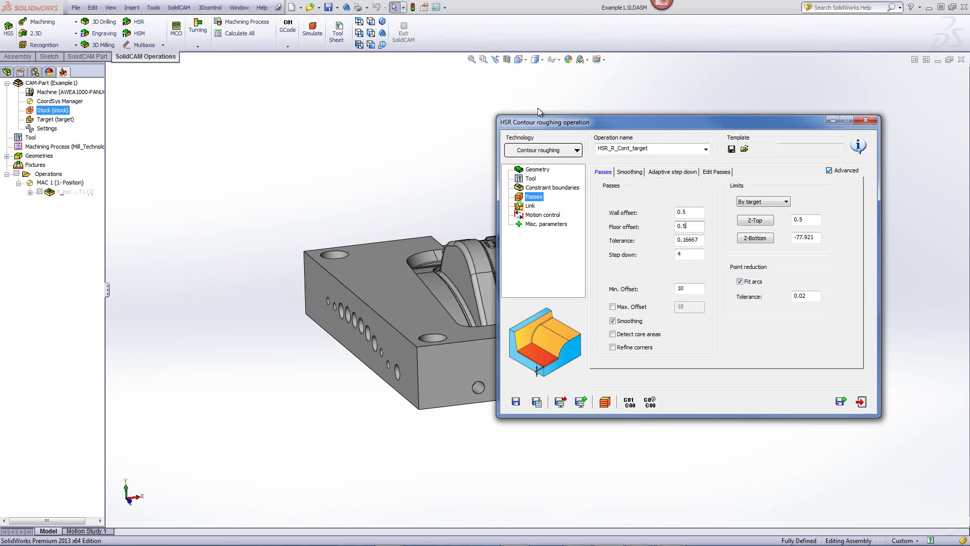
Step: Change the floor offset to 0.2, then reset it to its default and check its formula
double_click(687, 225)
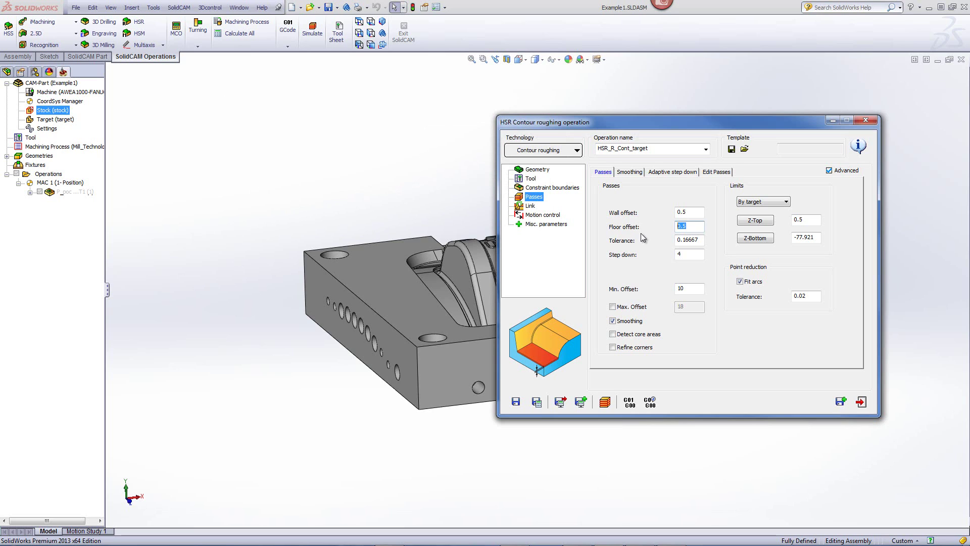
text(0.2)
right_click(694, 227)
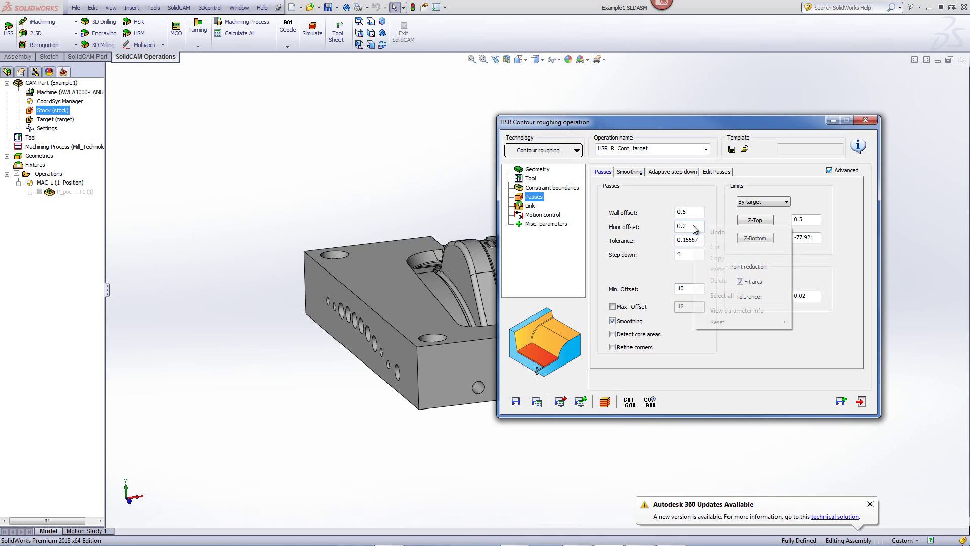
click(727, 310)
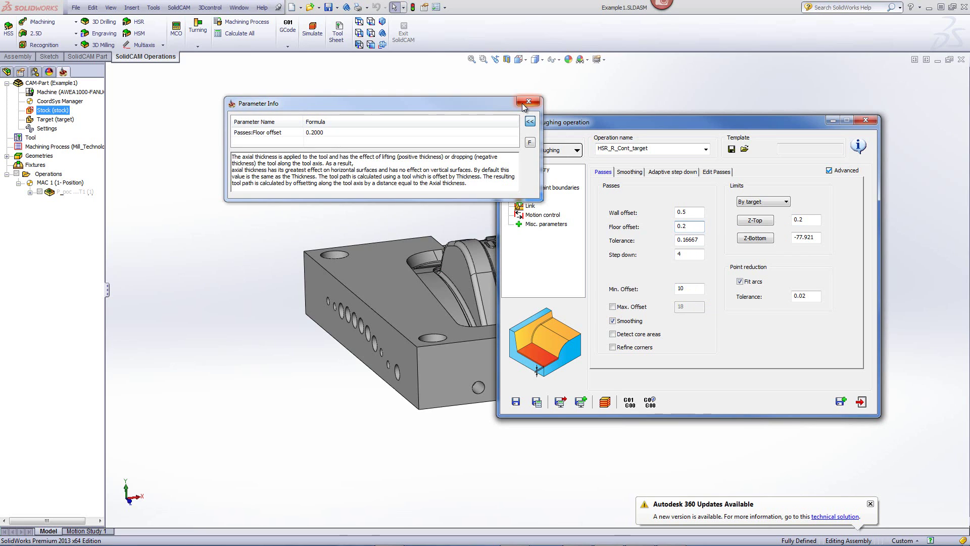
key(Escape)
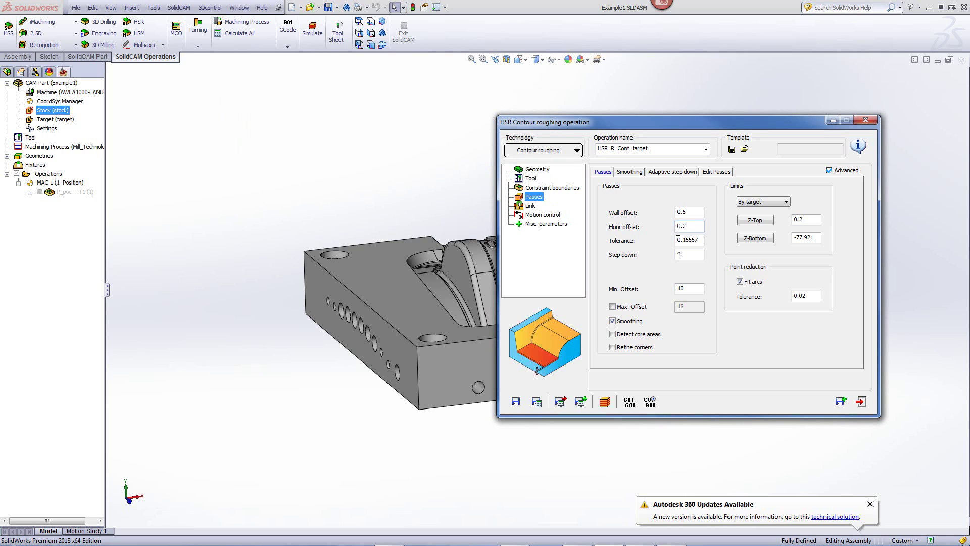
right_click(687, 228)
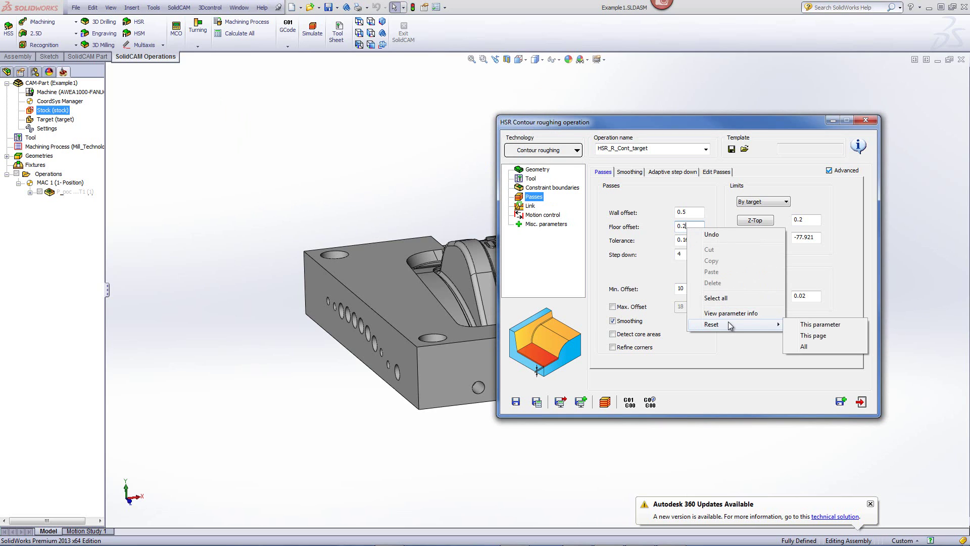
click(811, 326)
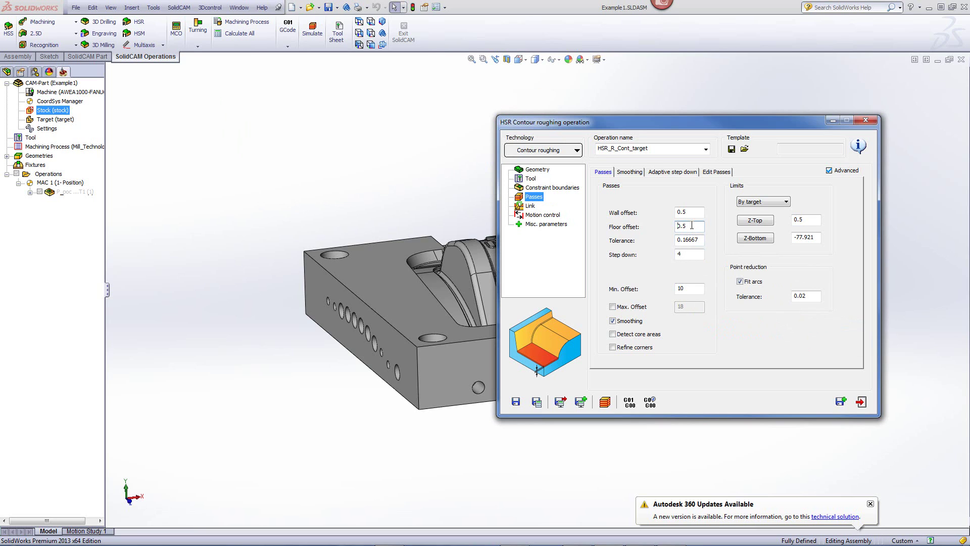
right_click(691, 226)
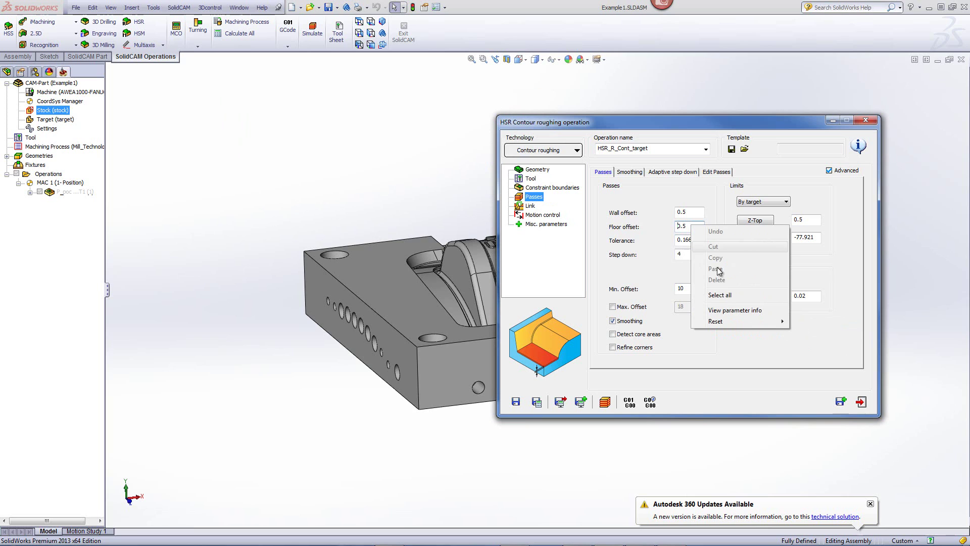
click(718, 310)
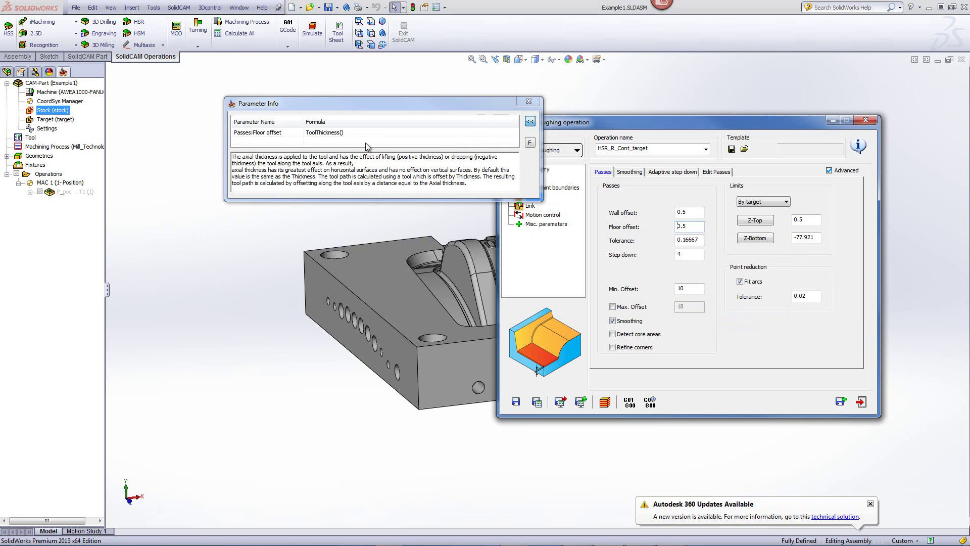
click(528, 103)
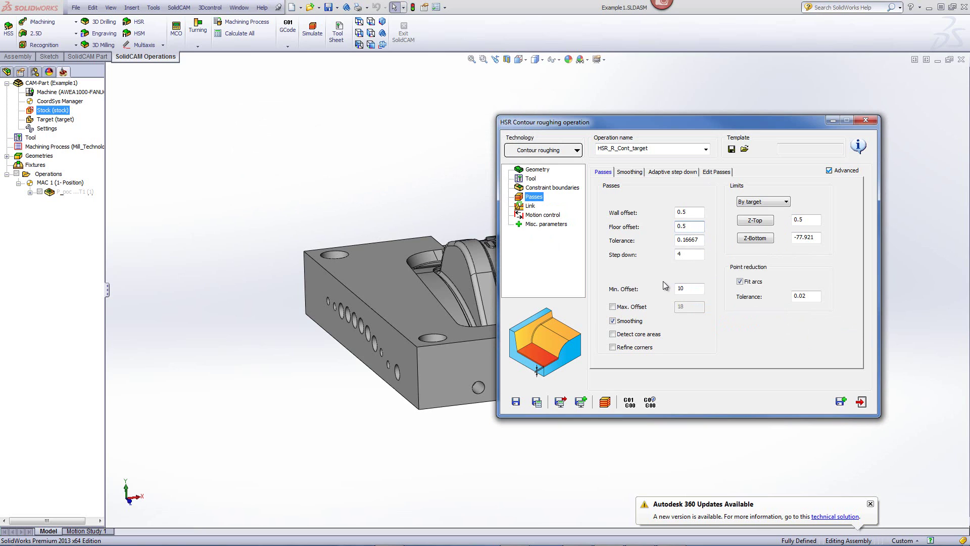
Step: Enter tolerance 0.5698, then reset the tolerance to its default 0.16667
click(703, 241)
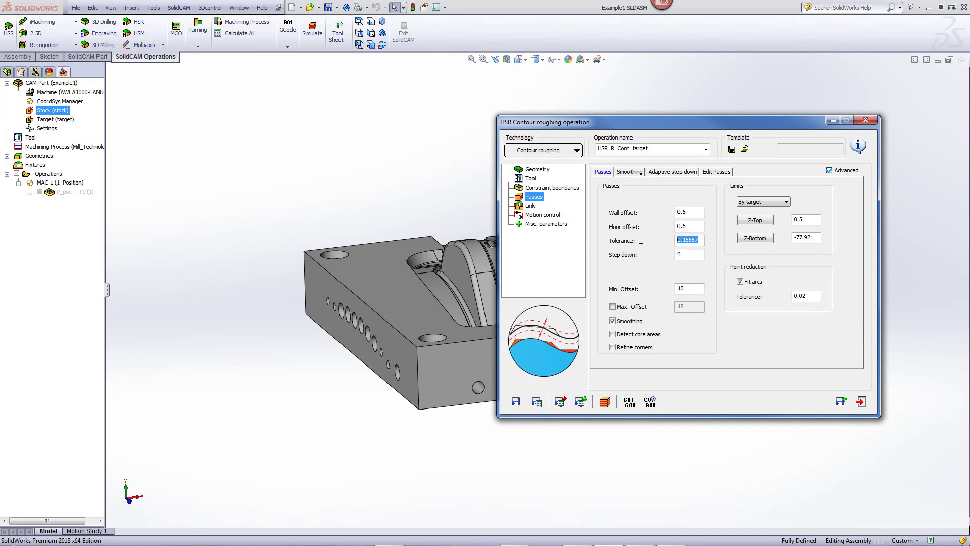
text(0.)
text(5698)
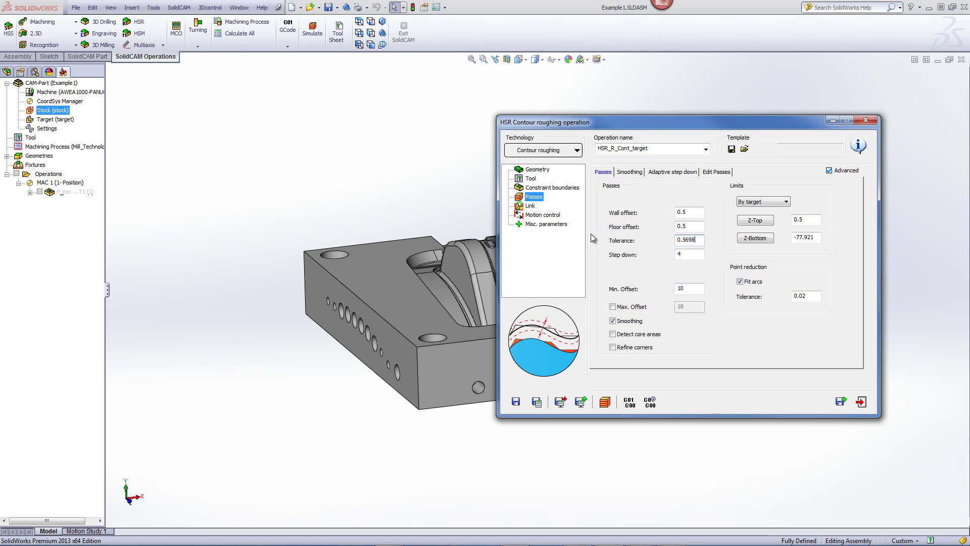
right_click(697, 241)
mouse_move(721, 337)
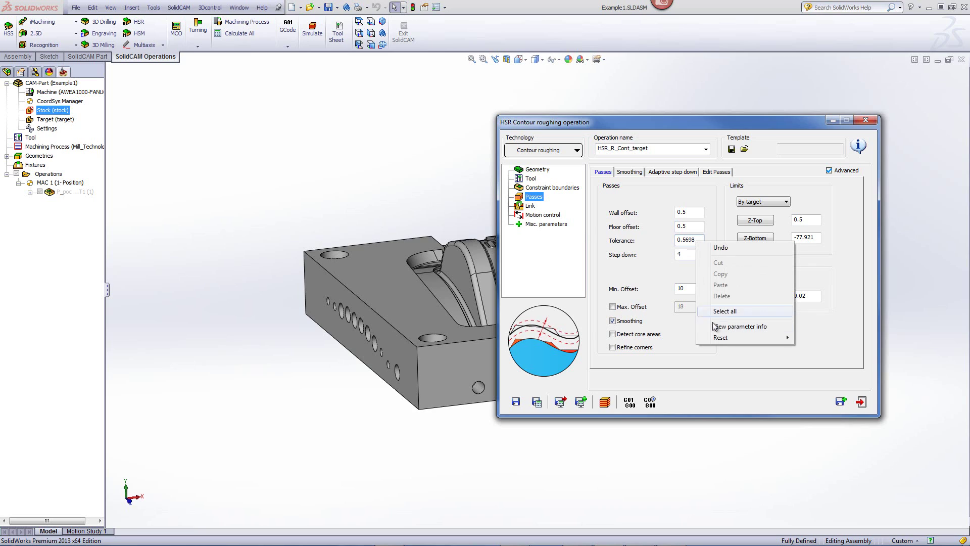
click(814, 337)
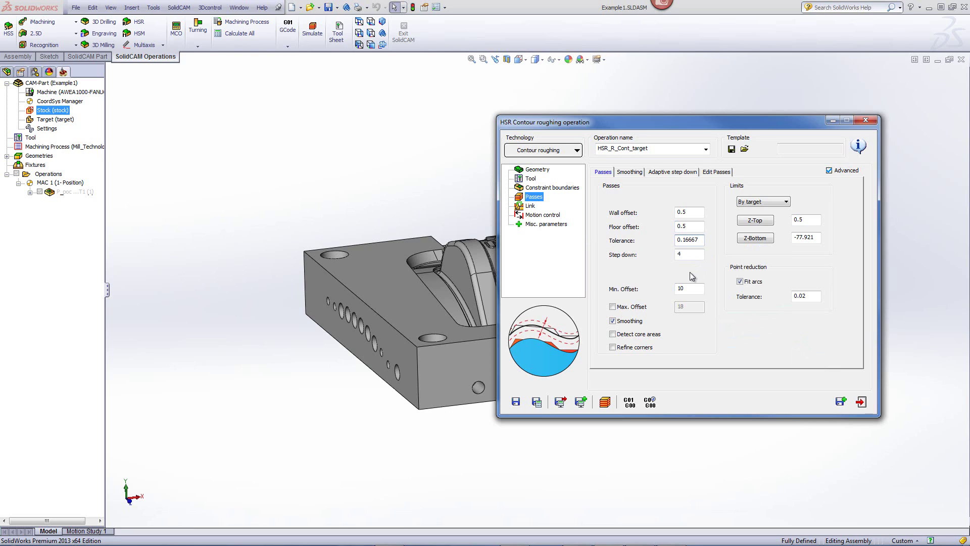
Step: Check Detect core areas, leaving Max. Offset unchecked and Min. Offset at 10
click(696, 293)
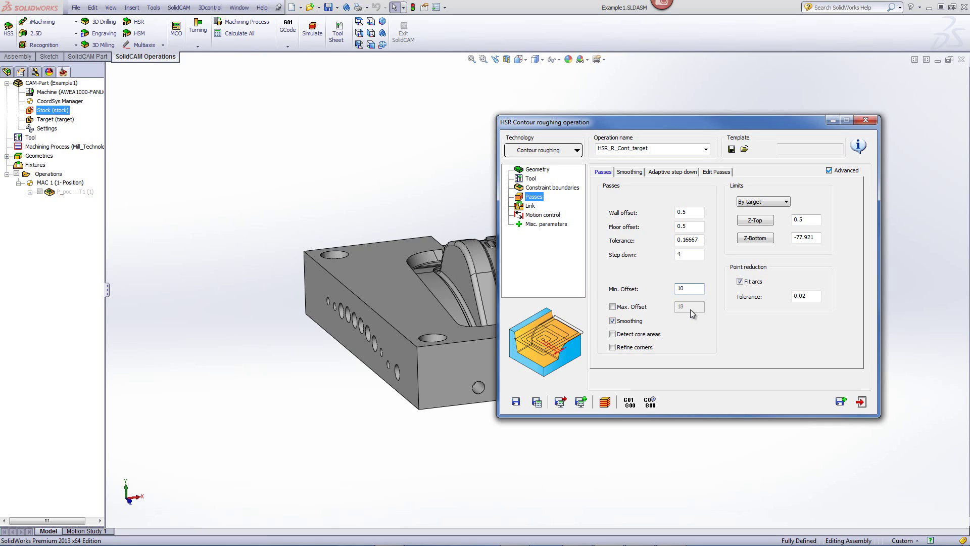
click(613, 307)
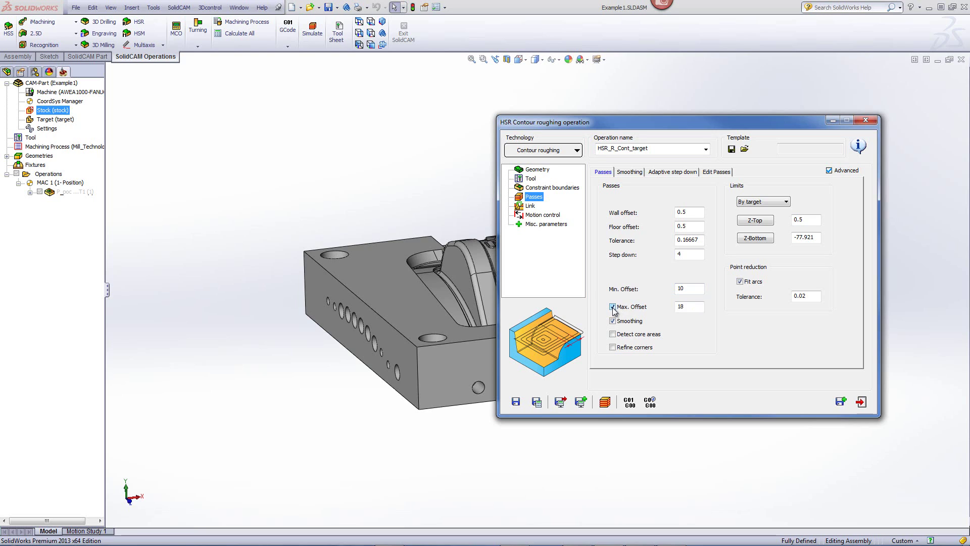
click(612, 307)
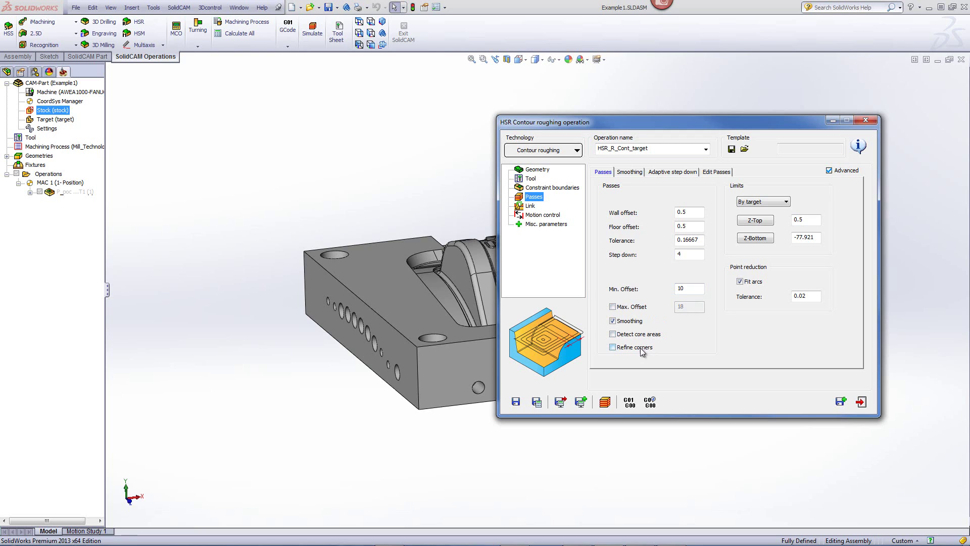
click(614, 334)
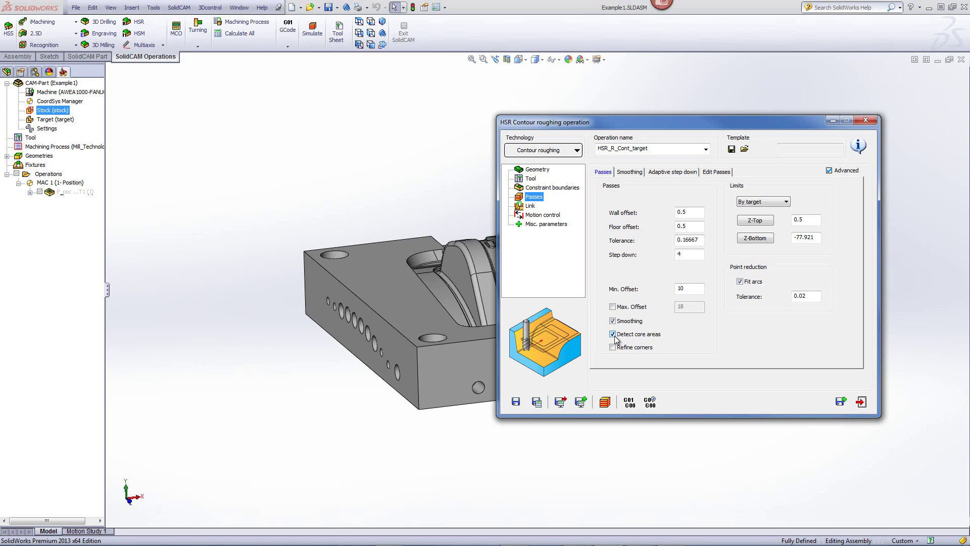
drag(694, 121, 788, 80)
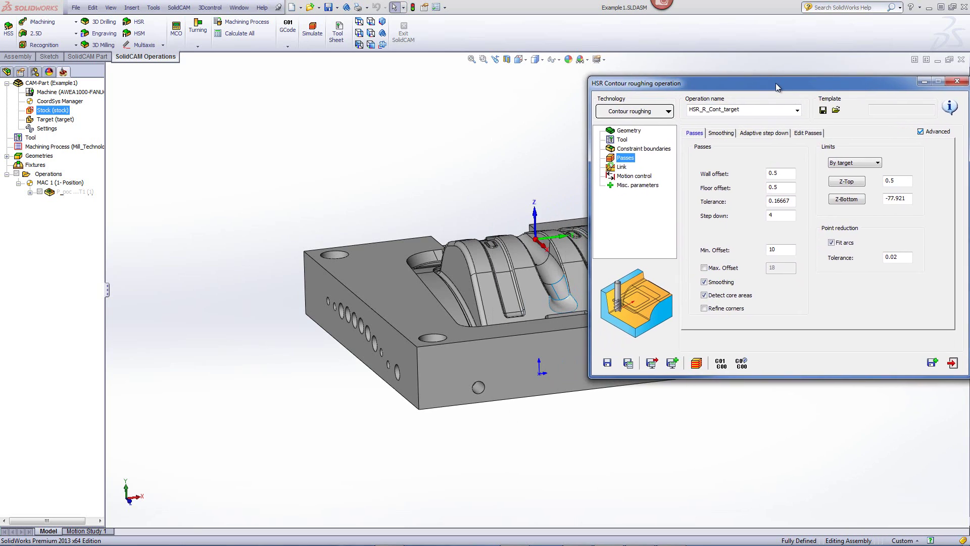
Step: Toggle Detect core areas off and back on, roll up the dialog, and make the stock transparent
click(707, 294)
click(707, 294)
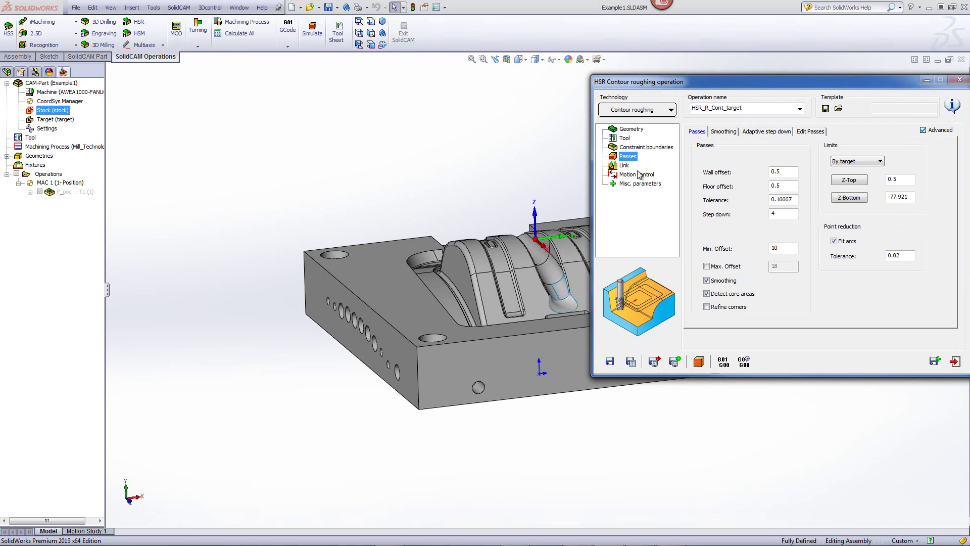
double_click(802, 79)
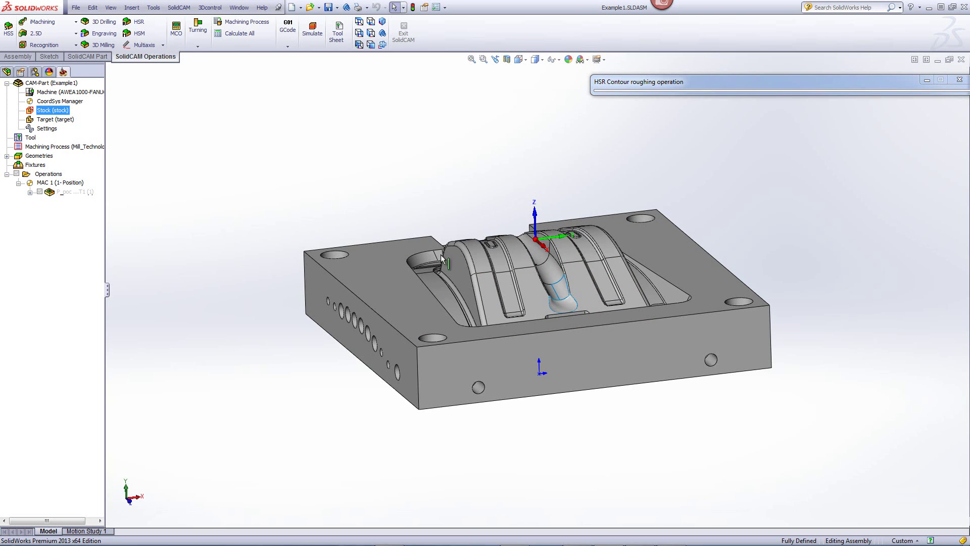
click(407, 295)
click(467, 239)
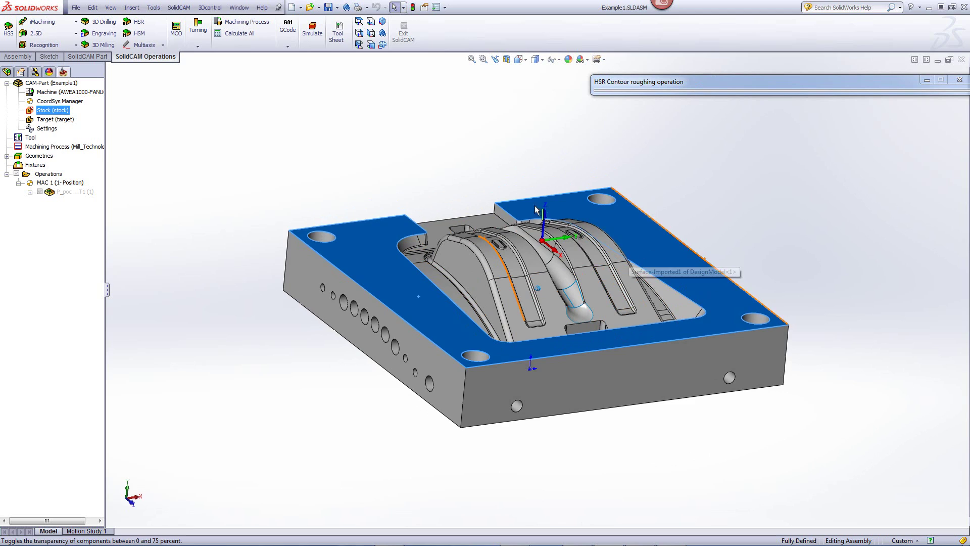
Step: Orbit the mold, return to isometric view, and save and calculate HSR_R_Cont_target
mouse_move(444, 286)
middle_down()
mouse_move(400, 172)
mouse_move(544, 102)
mouse_move(613, 332)
middle_up()
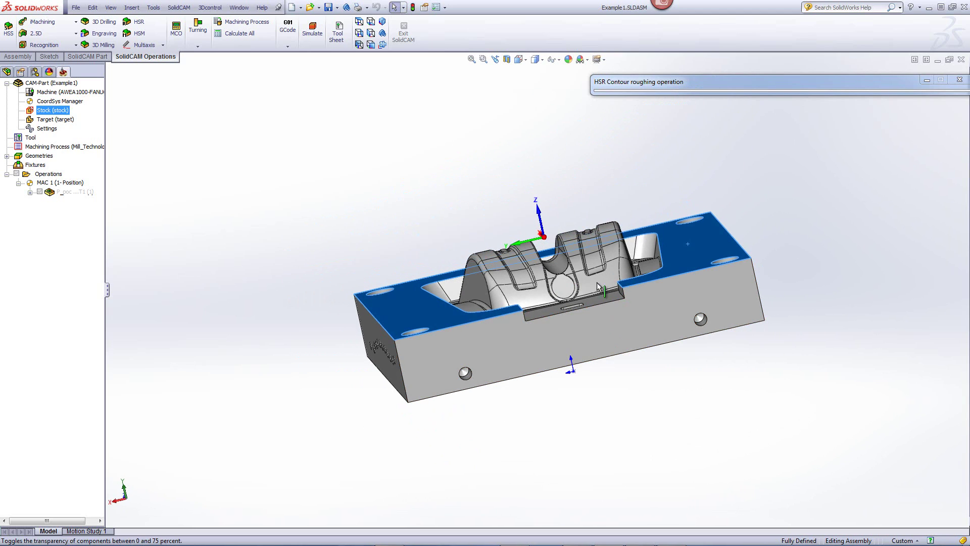
mouse_move(562, 353)
middle_down()
mouse_move(535, 290)
mouse_move(651, 210)
middle_up()
key(ctrl+7)
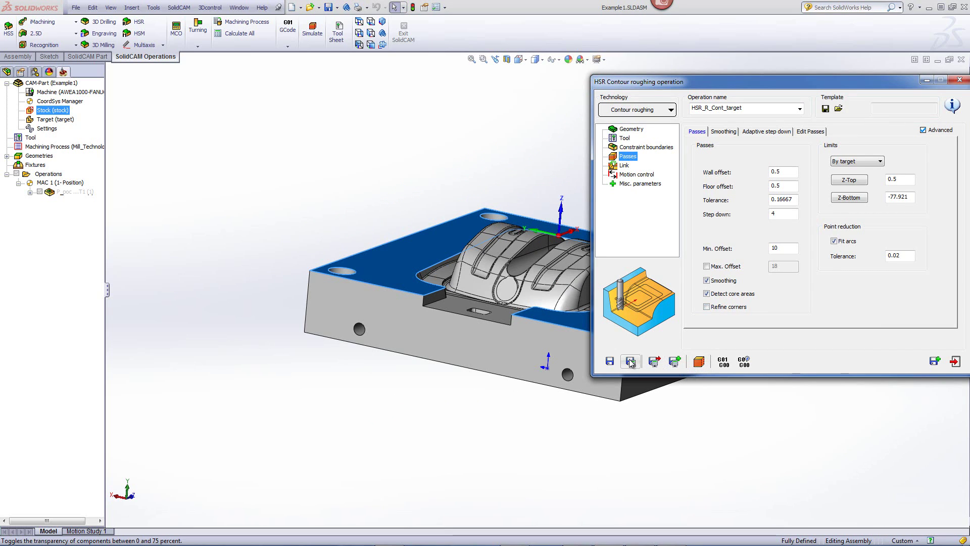
drag(799, 82, 561, 68)
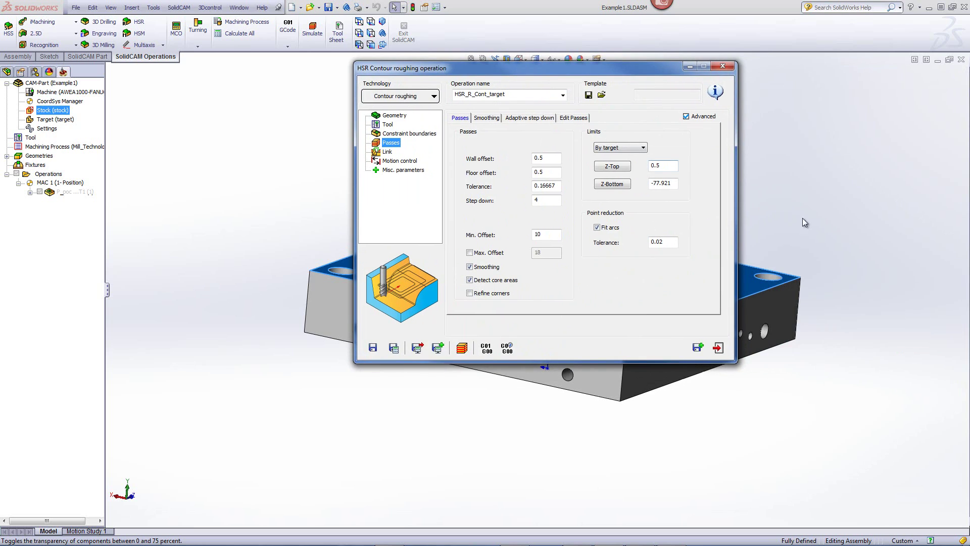
click(394, 348)
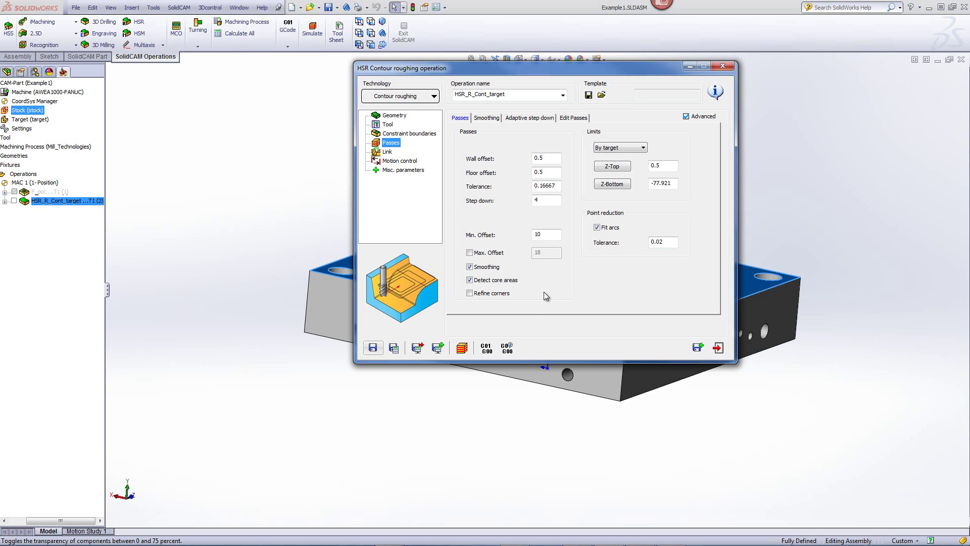
Step: Simulate the contour roughing toolpath, adjusting simulation speed, then pause it
click(460, 348)
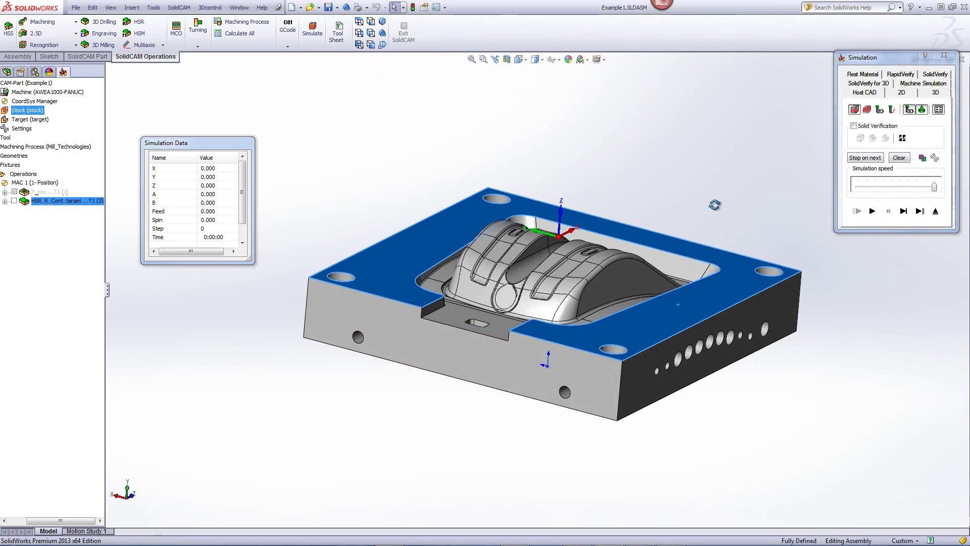
click(907, 191)
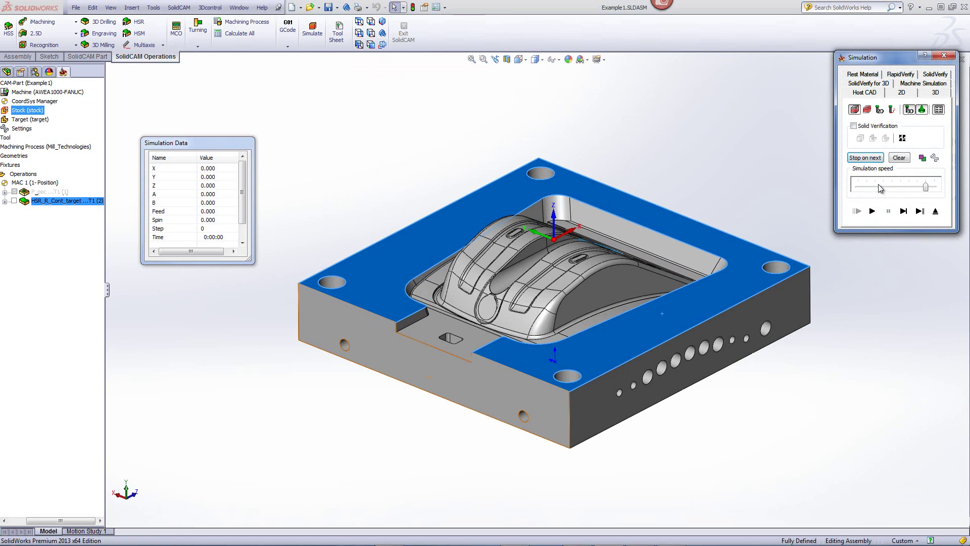
click(883, 189)
click(873, 211)
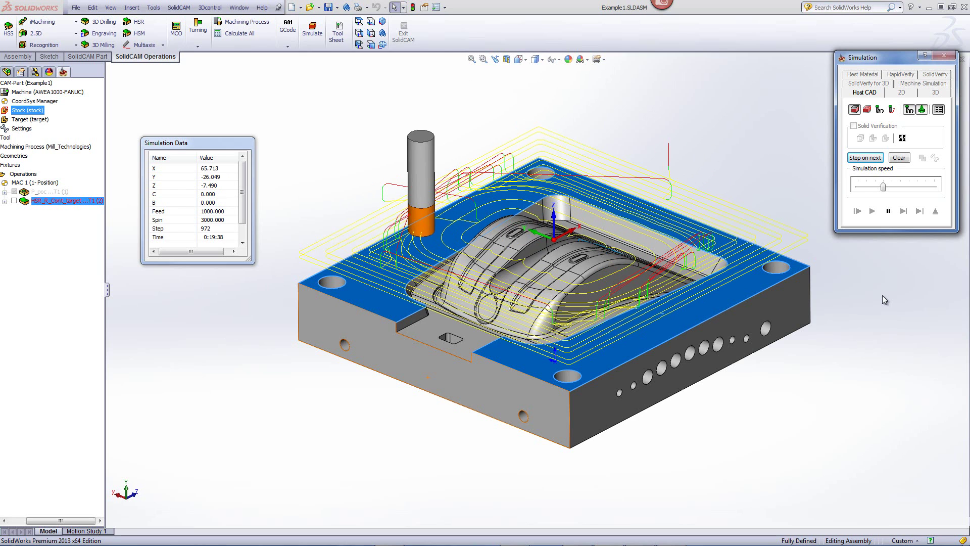
drag(883, 187, 900, 187)
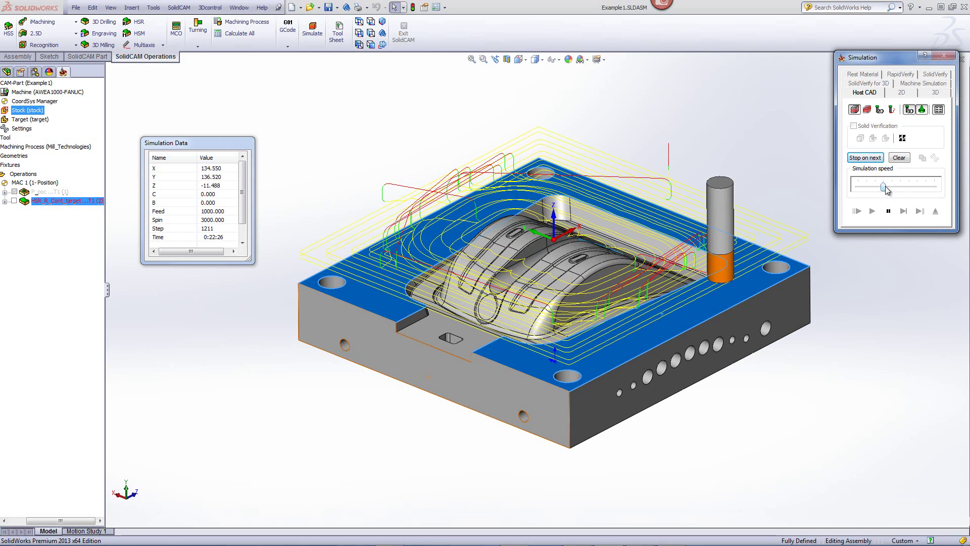
click(888, 212)
Step: Orbit and zoom around the simulated toolpath, then switch to the SolidVerify stock-removal view
mouse_move(667, 242)
middle_down()
mouse_move(667, 191)
mouse_move(639, 245)
mouse_move(656, 239)
middle_up()
scroll(639, 245, down, 3)
scroll(623, 229, down, 3)
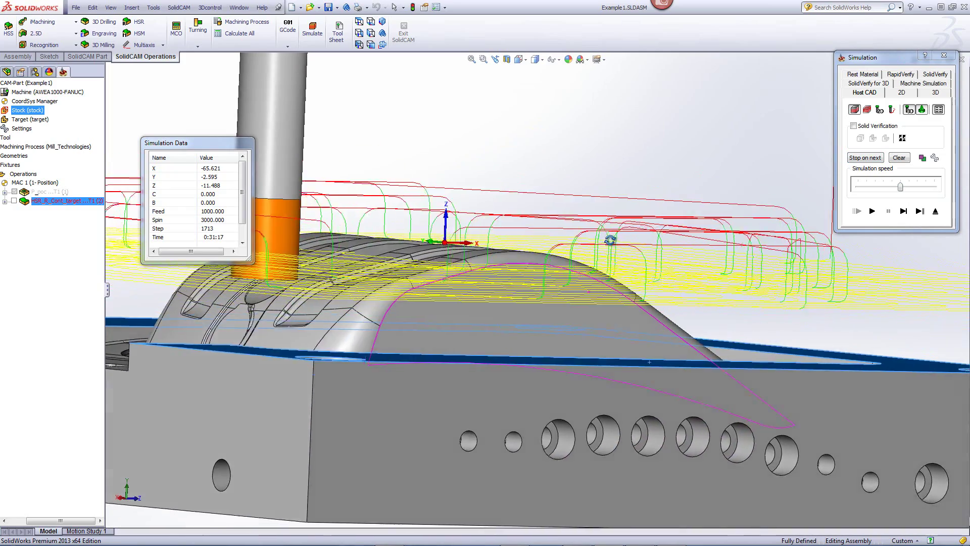
scroll(656, 240, up, 5)
mouse_move(791, 268)
middle_down()
mouse_move(762, 269)
mouse_move(765, 252)
middle_up()
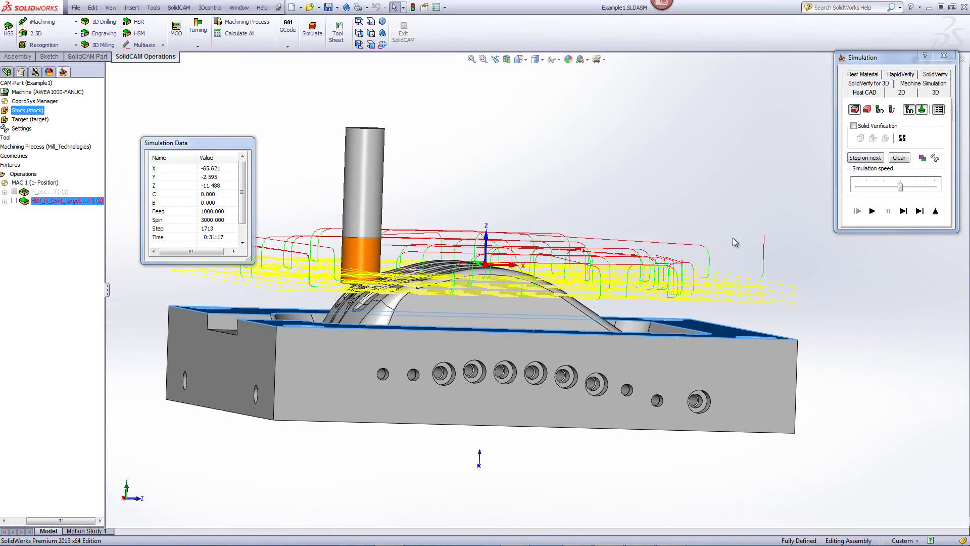
scroll(707, 258, up, 3)
scroll(672, 264, up, 2)
scroll(566, 323, down, 2)
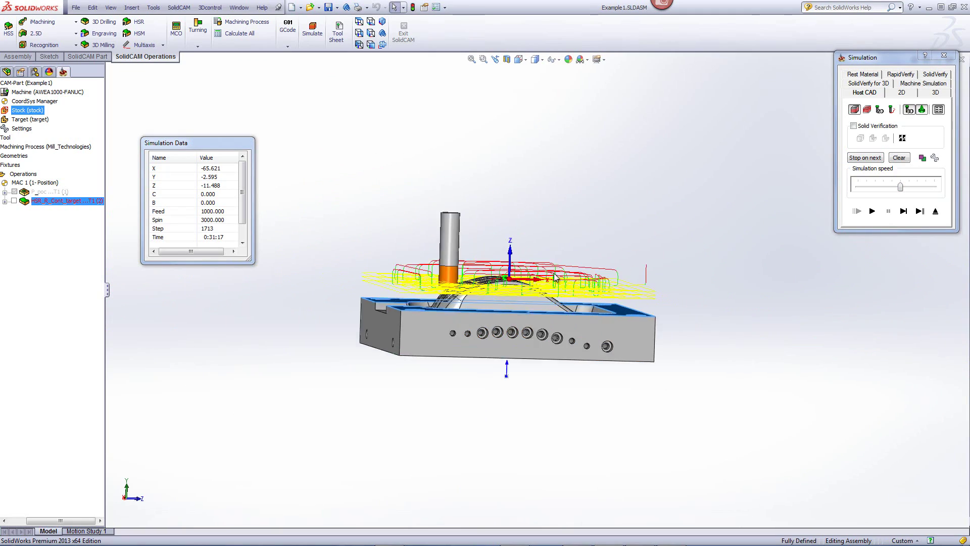
scroll(566, 324, down, 4)
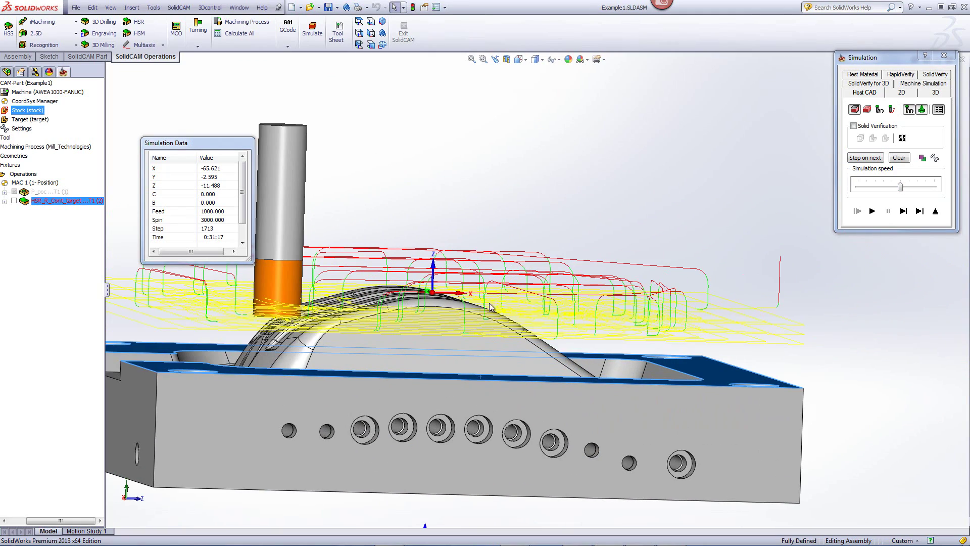
middle_drag(493, 308, 477, 318)
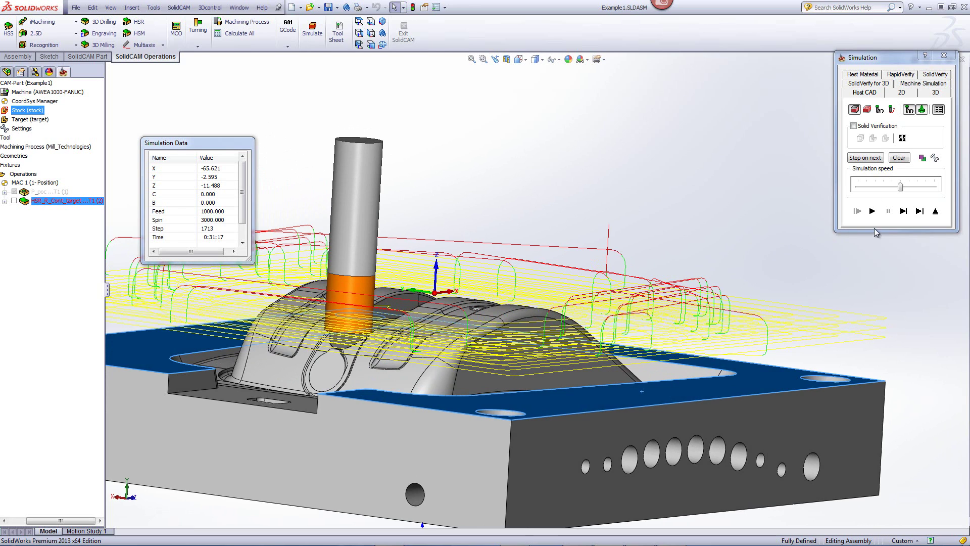
click(903, 93)
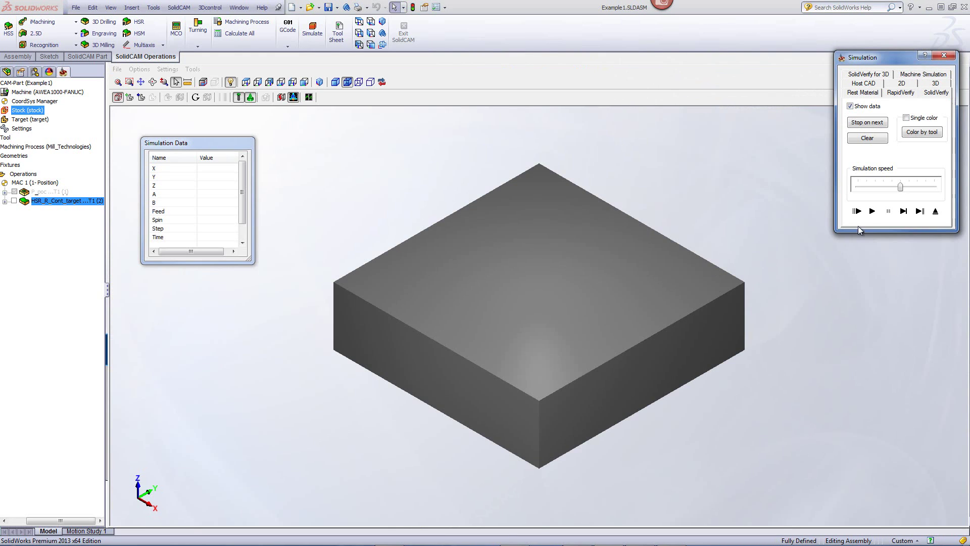
Step: Run SolidVerify at maximum speed and rotate the block showing stepped roughing levels (1:31:07)
click(872, 211)
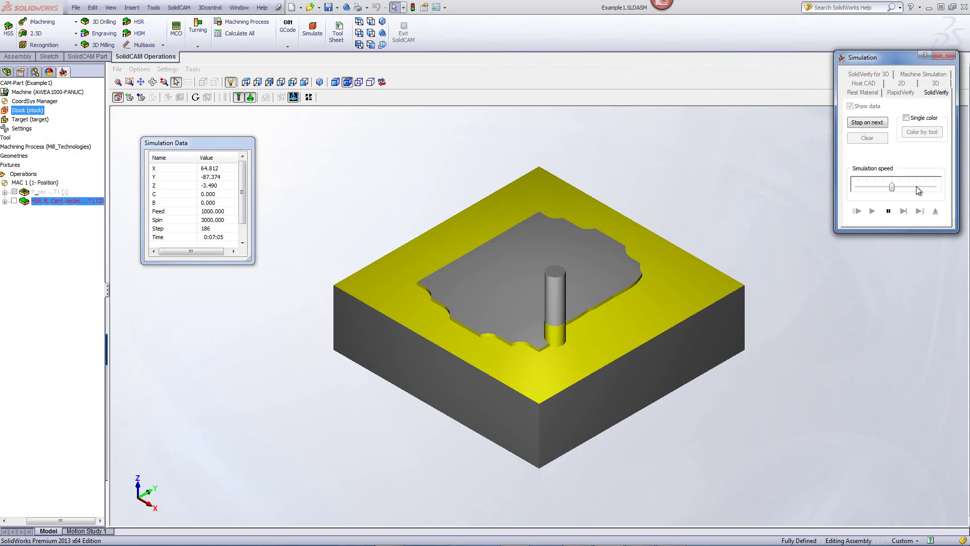
drag(891, 187, 935, 187)
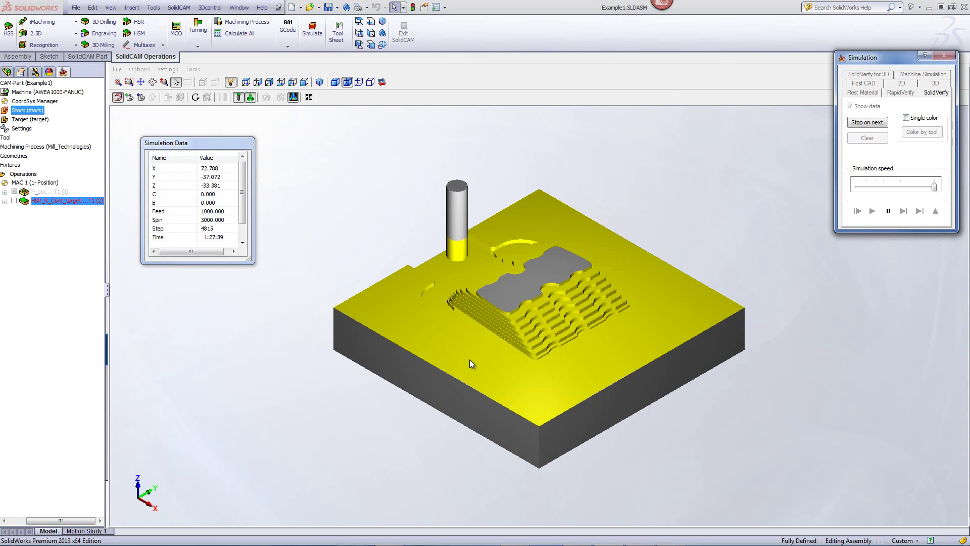
mouse_move(495, 350)
middle_down()
mouse_move(499, 335)
mouse_move(481, 336)
mouse_move(537, 341)
mouse_move(531, 332)
middle_up()
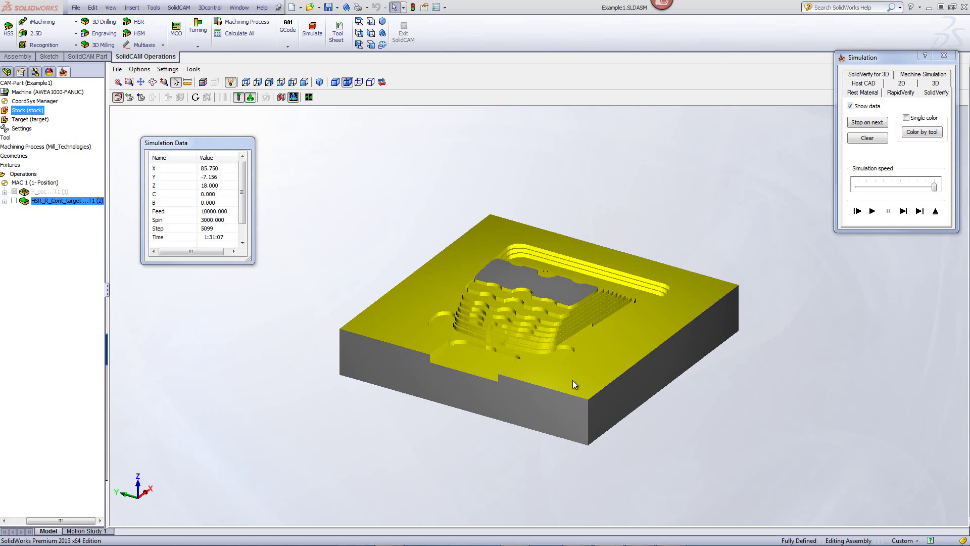
Step: Exit the simulation, check the mounting hole diameter, and review the operation's tool data
click(936, 213)
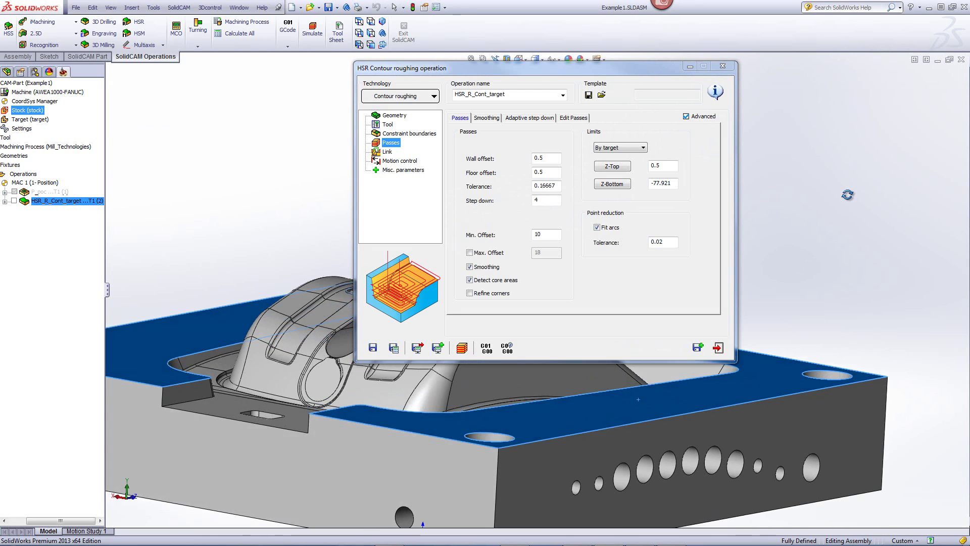
click(839, 357)
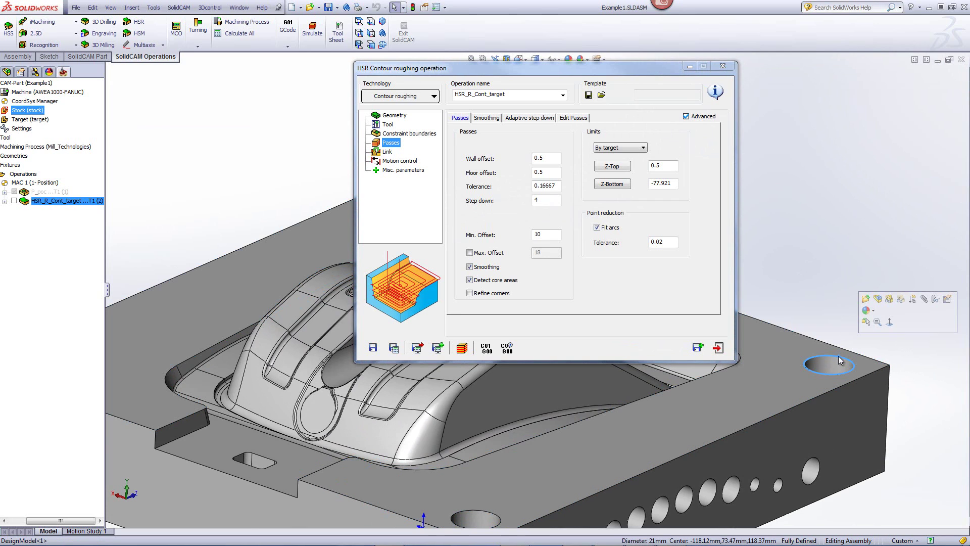
click(821, 220)
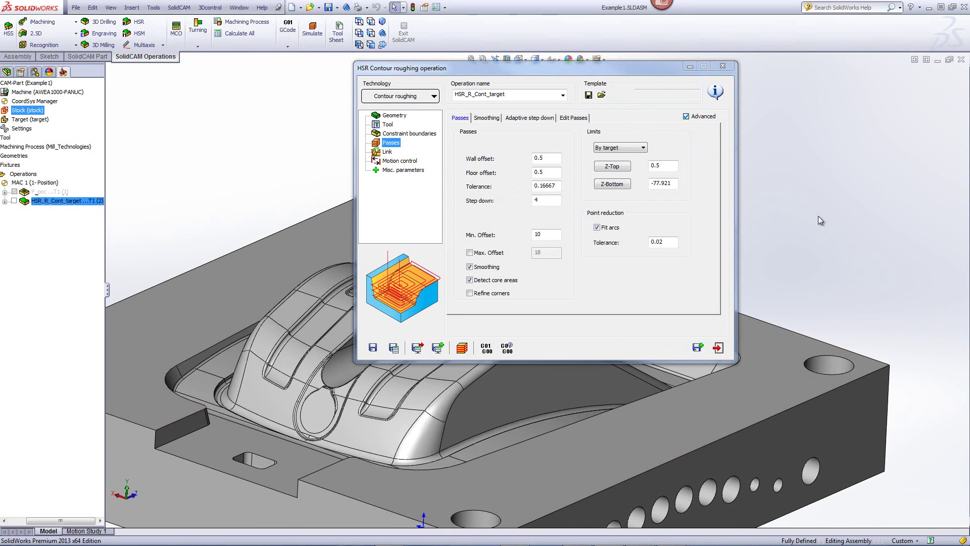
click(387, 125)
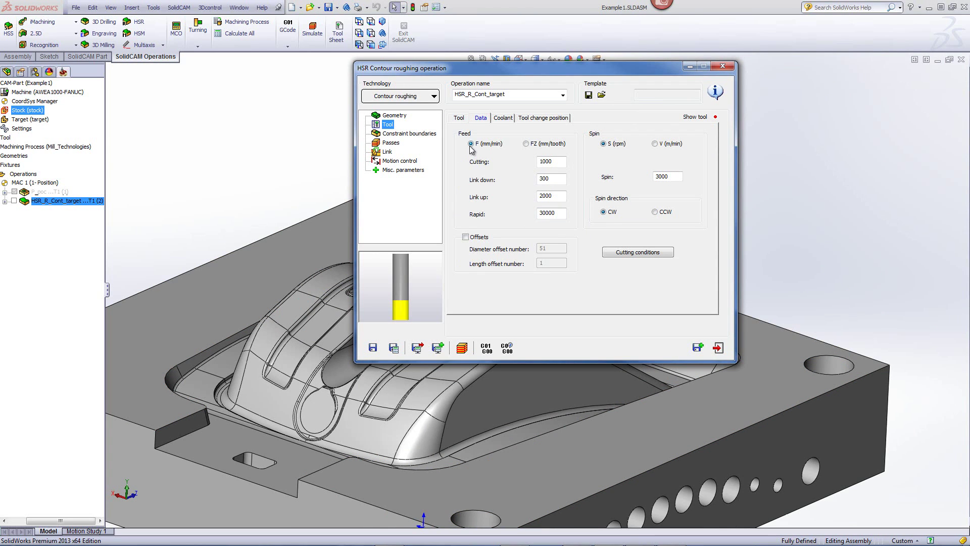
click(459, 117)
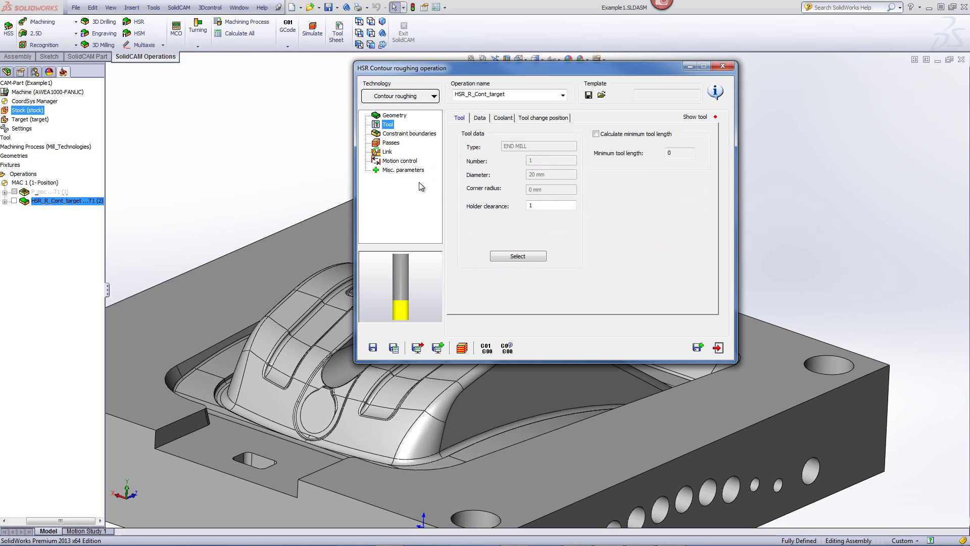
Step: Show the Link settings (min. profile diameter 22) and move the dialog up-right to reveal the cavity
click(386, 152)
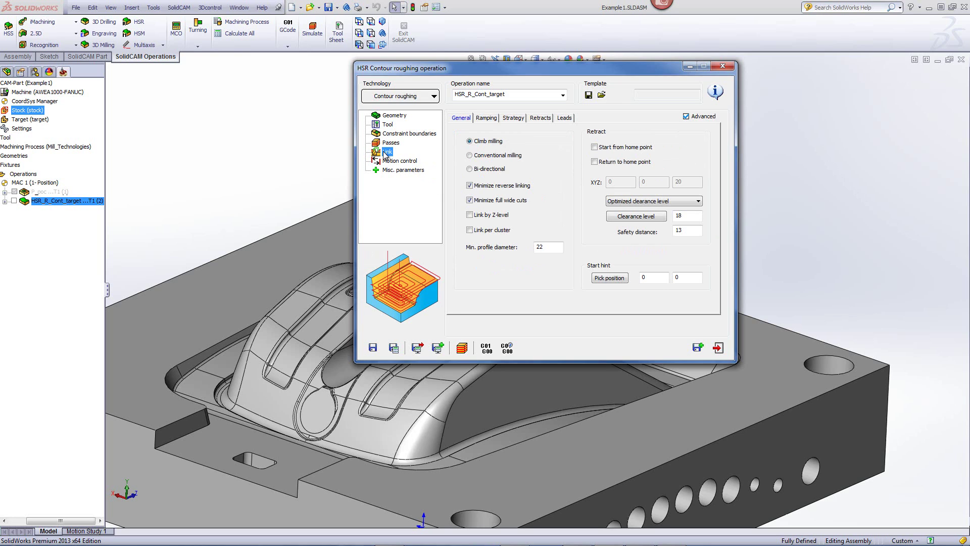
click(556, 248)
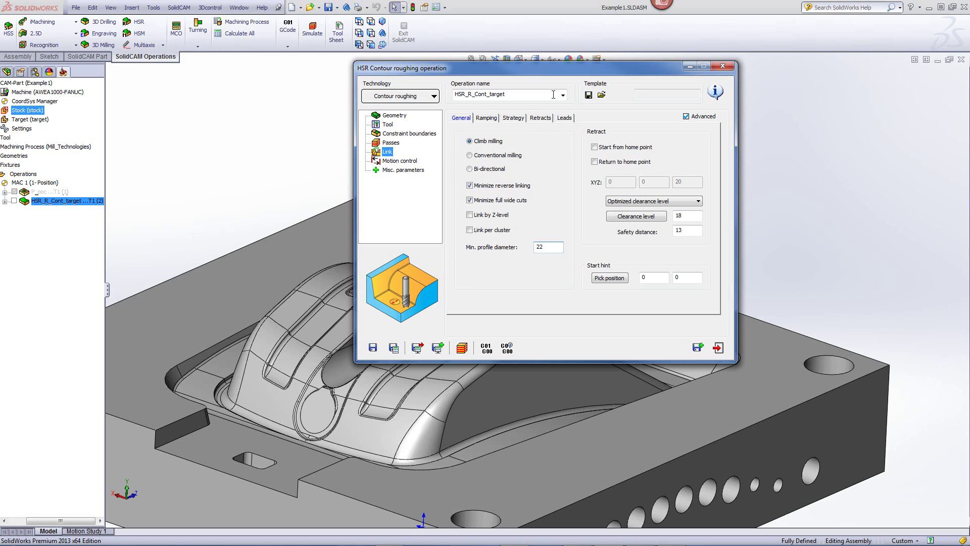
drag(562, 68, 600, 37)
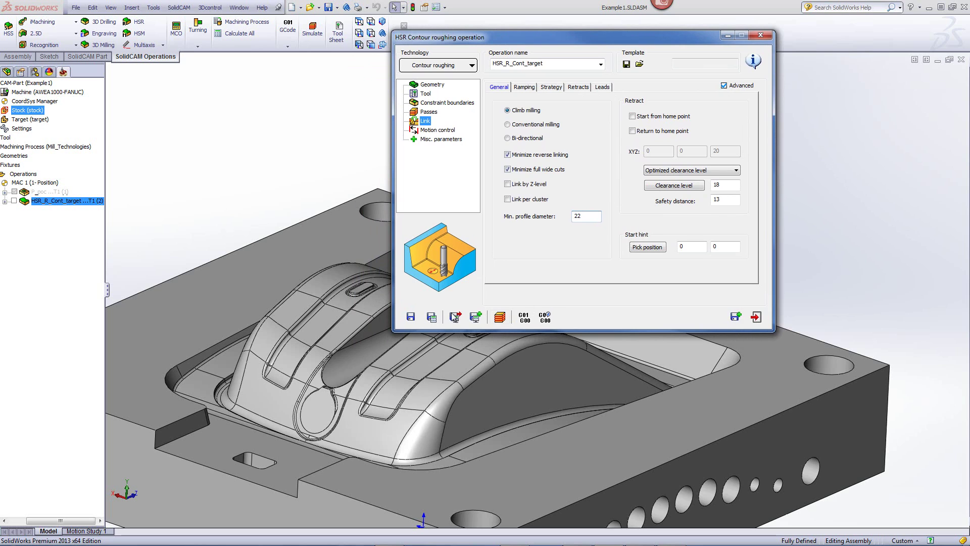
click(498, 318)
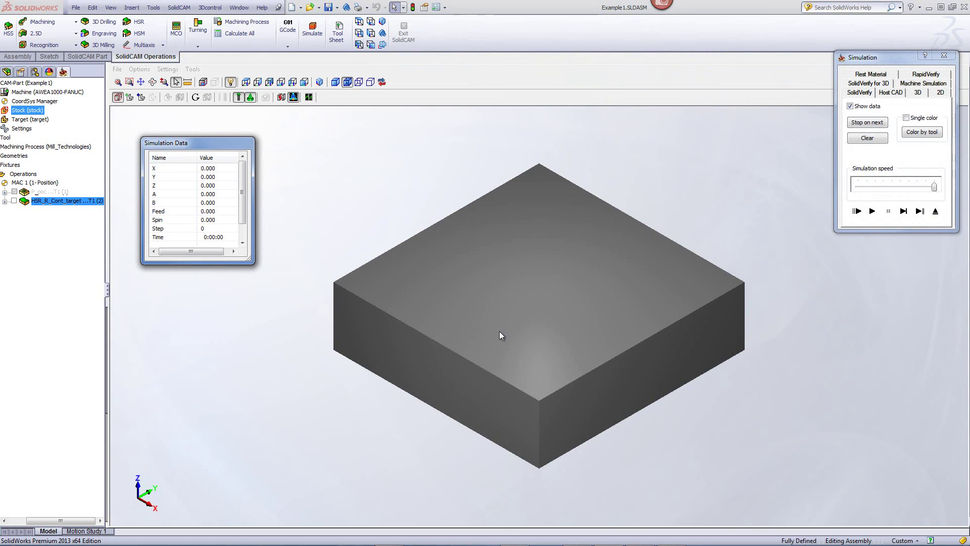
click(873, 211)
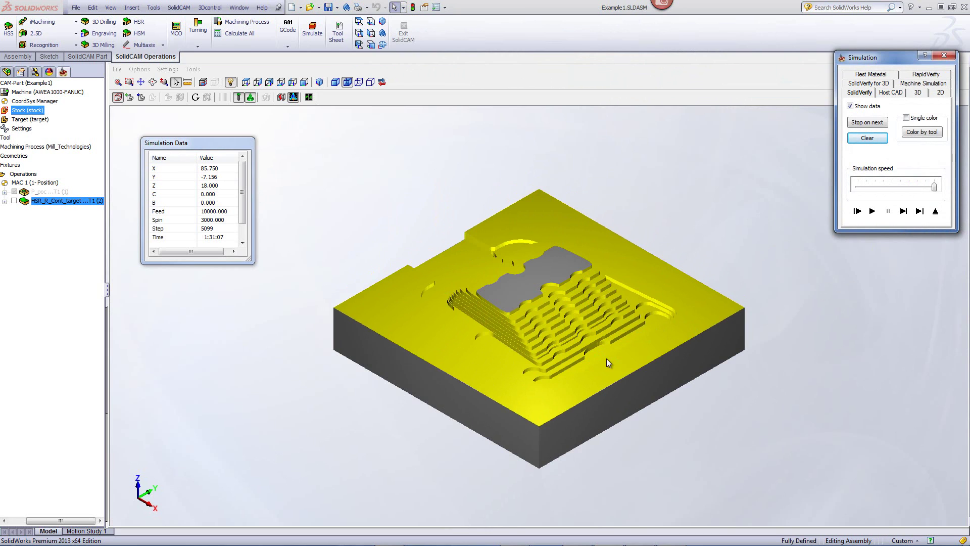
click(936, 212)
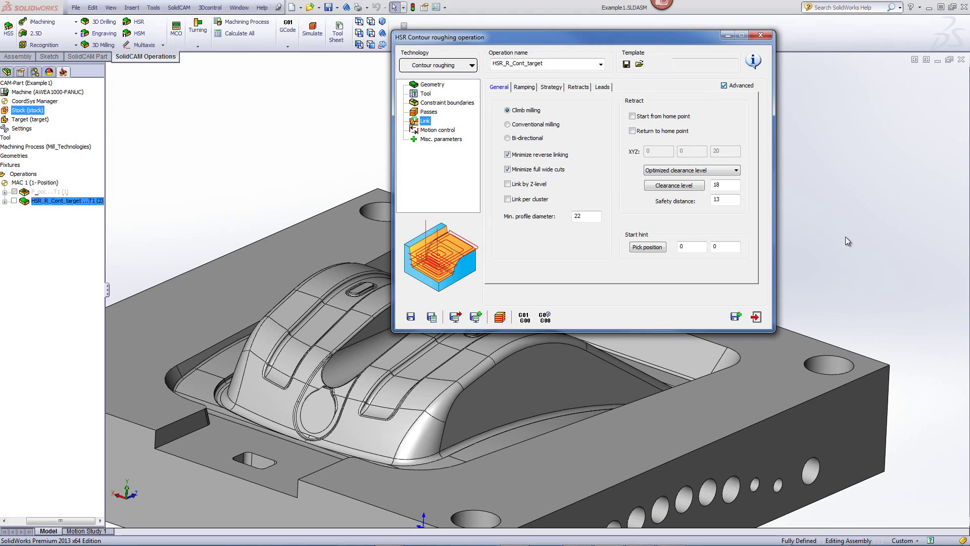
Step: Copy the contour roughing operation and change its technology to Rest roughing as HSR_RestR_target
click(735, 317)
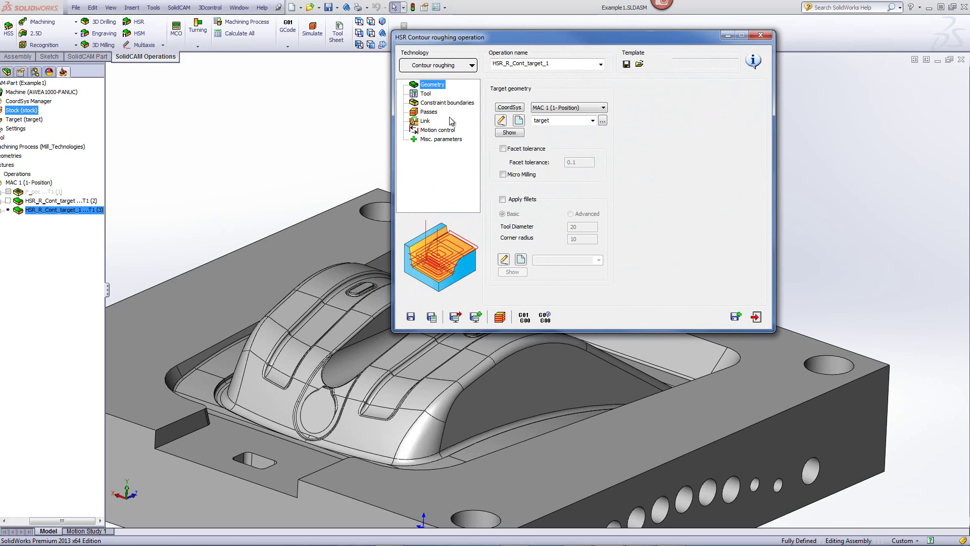
click(463, 67)
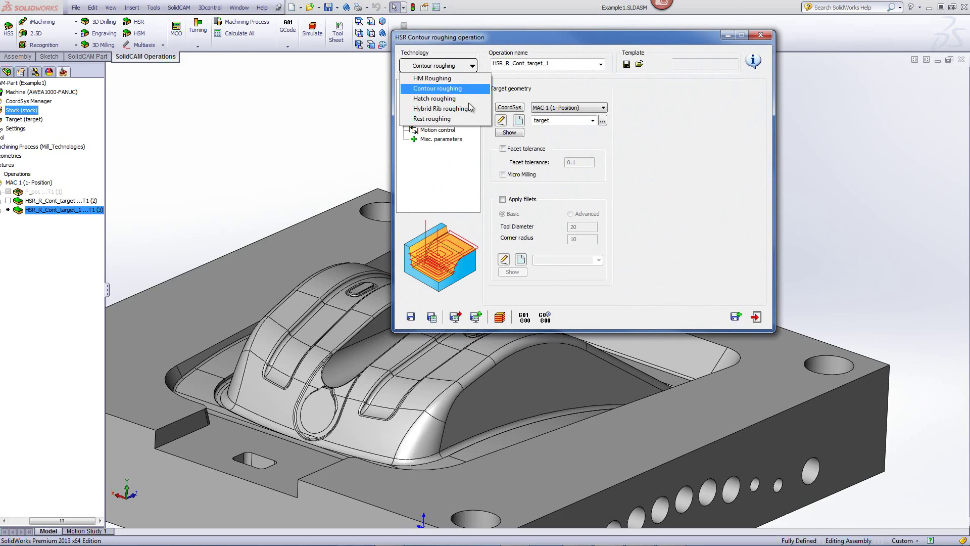
click(432, 119)
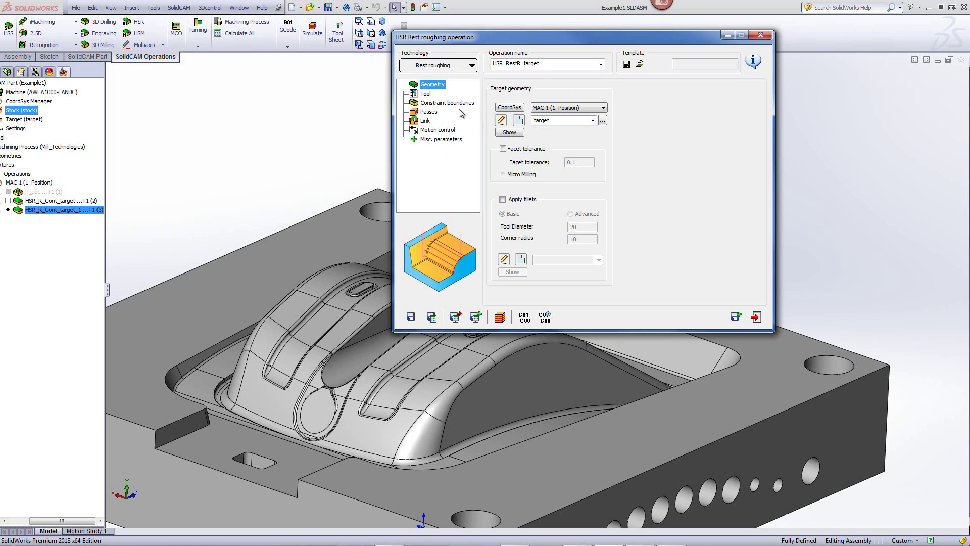
Step: Assign tool 2, the 12 mm end mill, then review Constraint boundaries and Passes
click(424, 94)
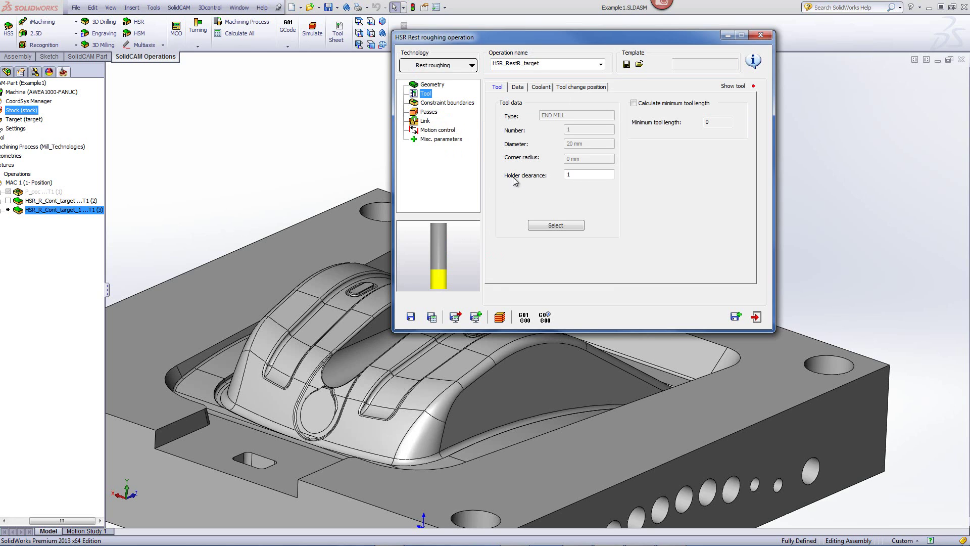
click(551, 225)
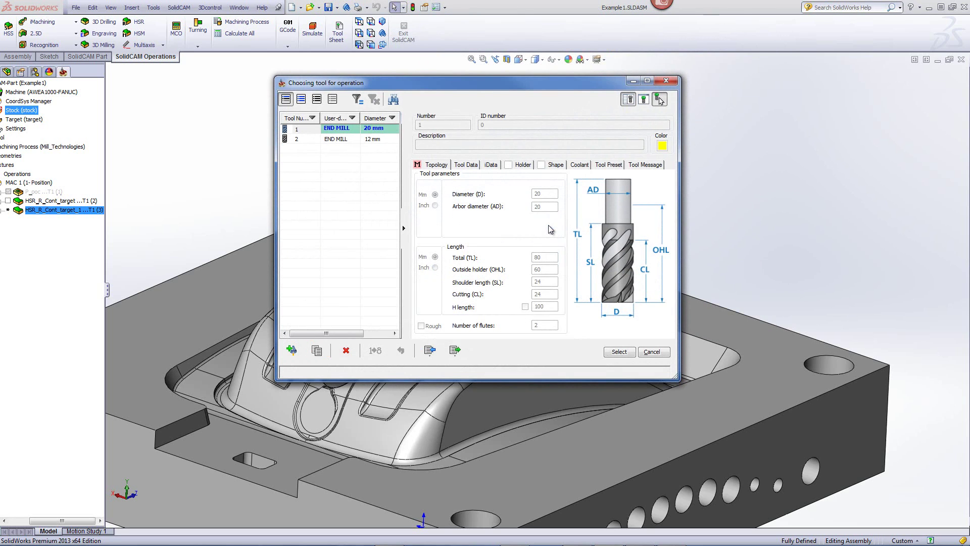
click(373, 141)
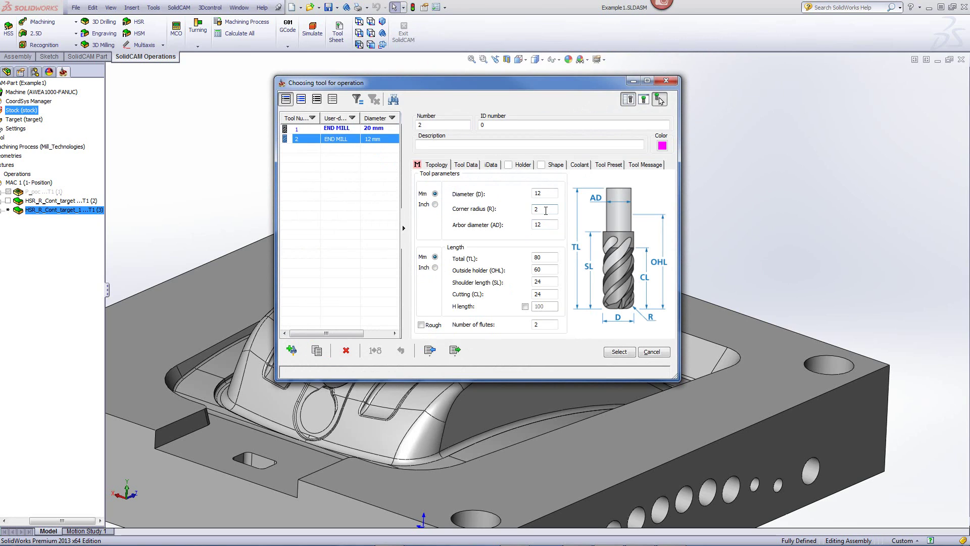
click(620, 352)
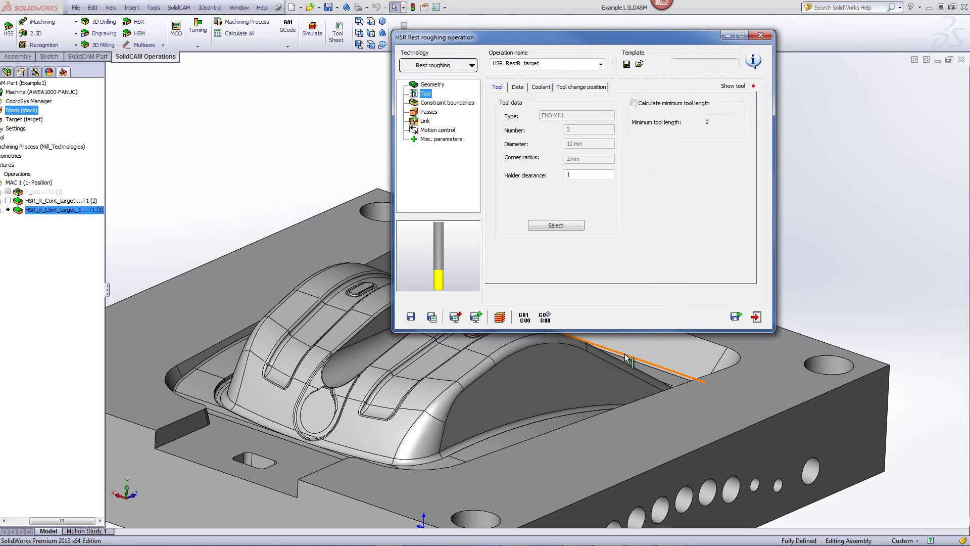
click(431, 105)
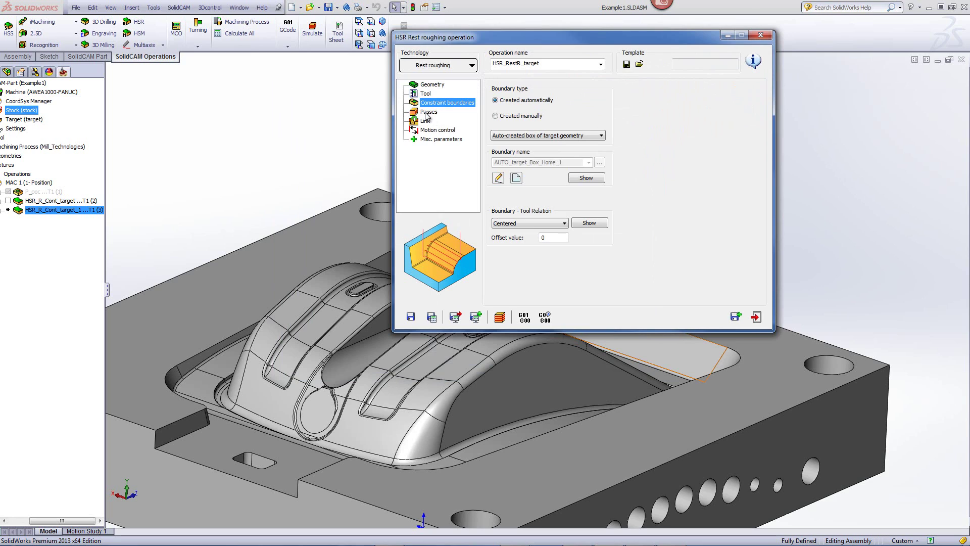
click(427, 112)
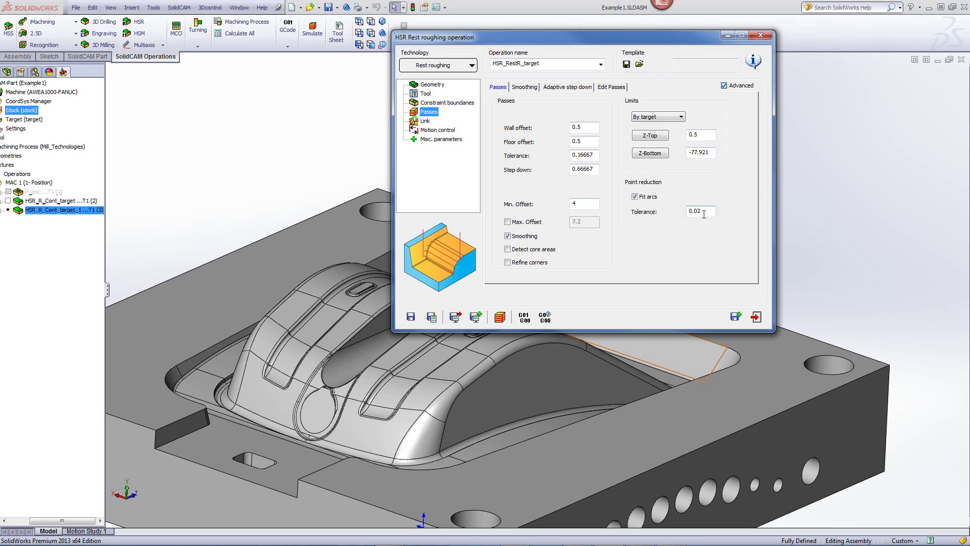
Step: Change the step down from 0.66667 to 1 and enable Detect core areas
click(597, 168)
drag(597, 169, 534, 172)
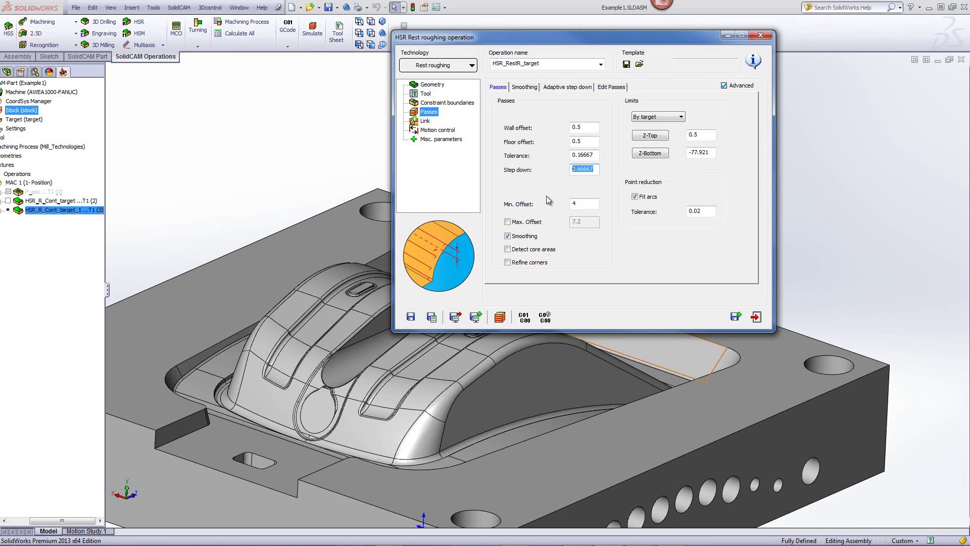
text(1)
click(582, 204)
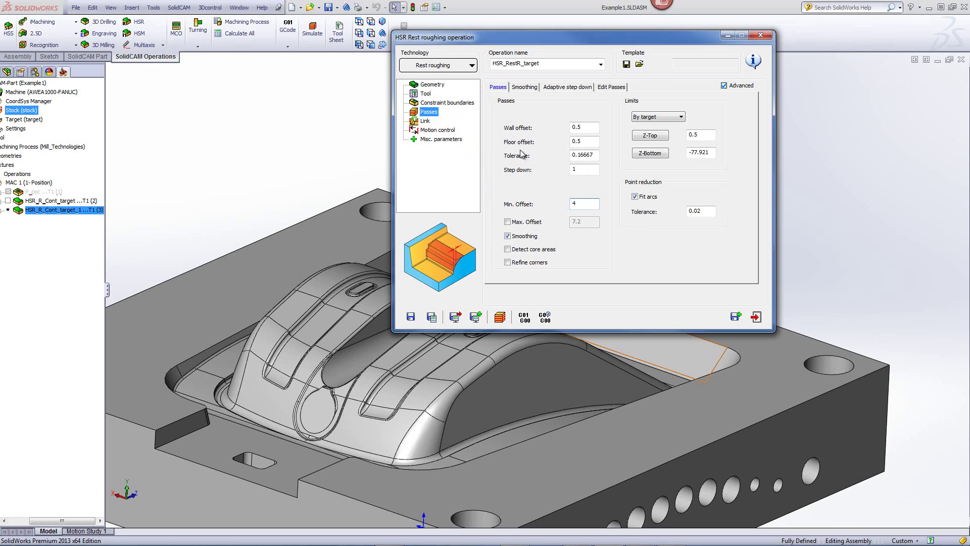
click(508, 249)
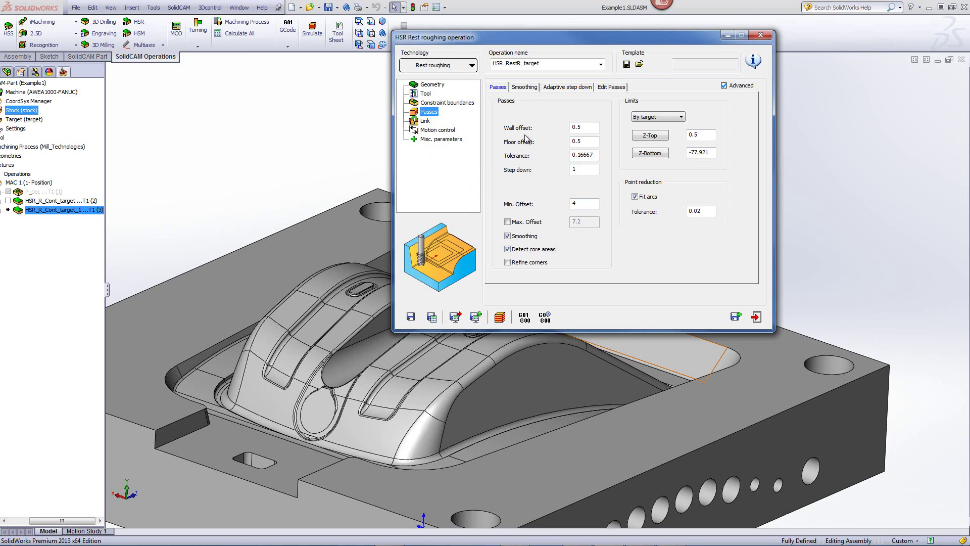
Step: Preview the automatic rest stock in Edit Passes, then save and calculate HSR_RestR_target
click(612, 87)
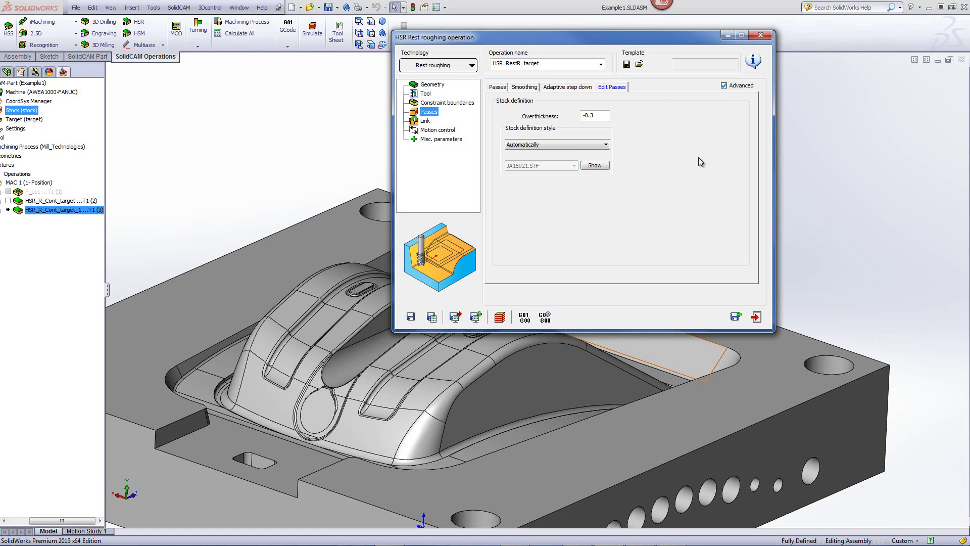
click(595, 166)
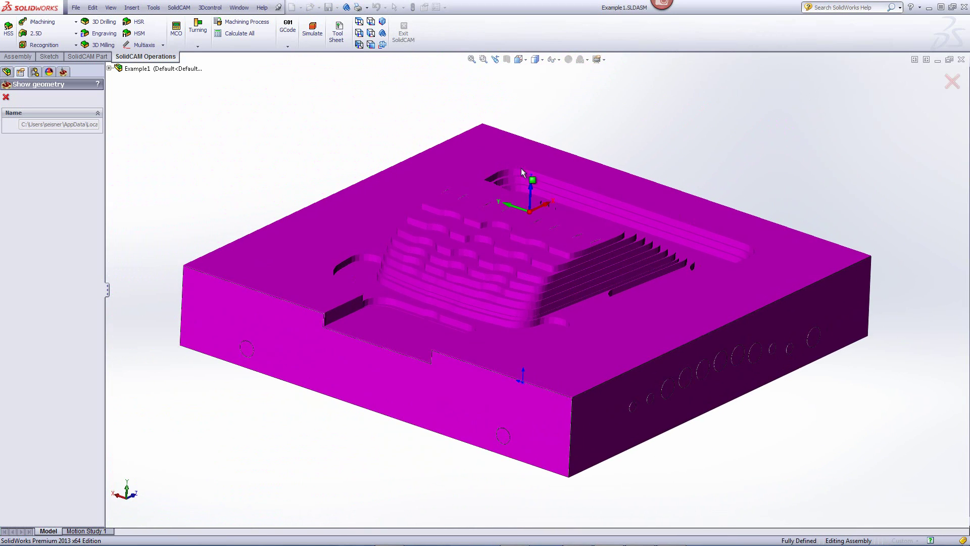
click(6, 98)
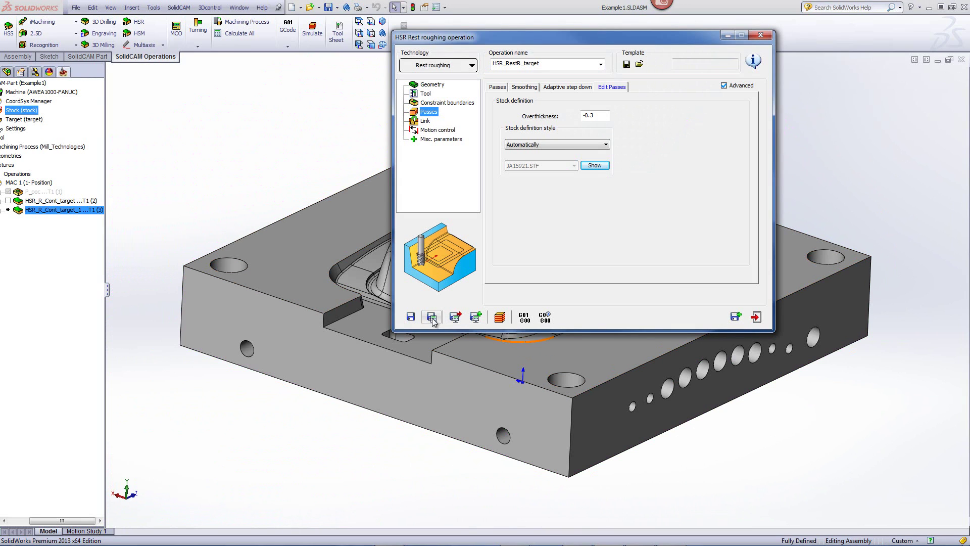
click(498, 318)
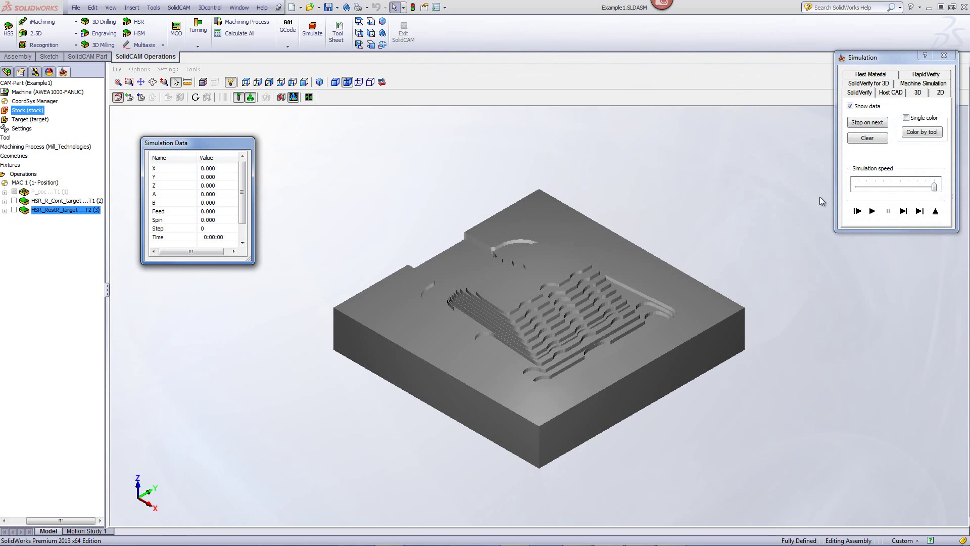
Step: Play the rest roughing SolidVerify simulation while orbiting the cavity, finishing in 0:49:55, then exit
click(872, 211)
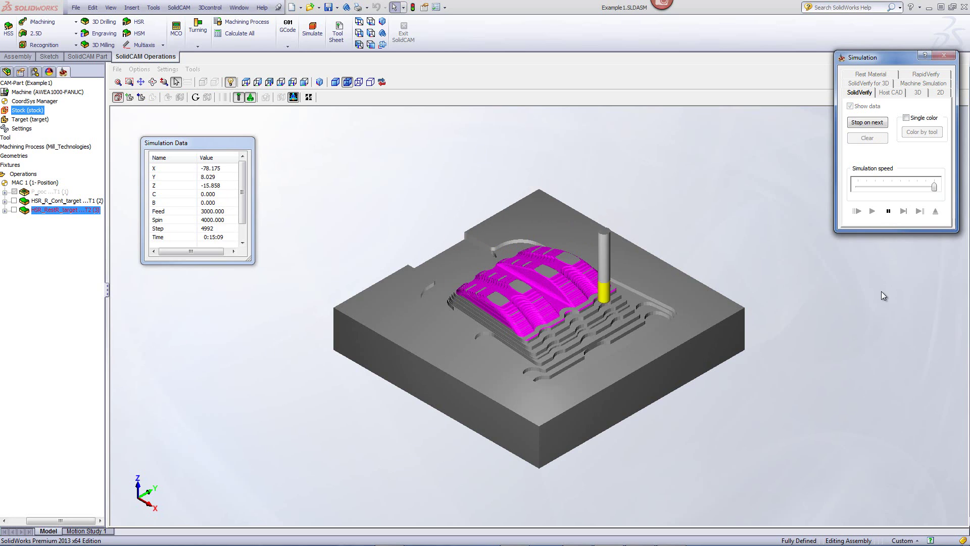
middle_drag(811, 291, 800, 302)
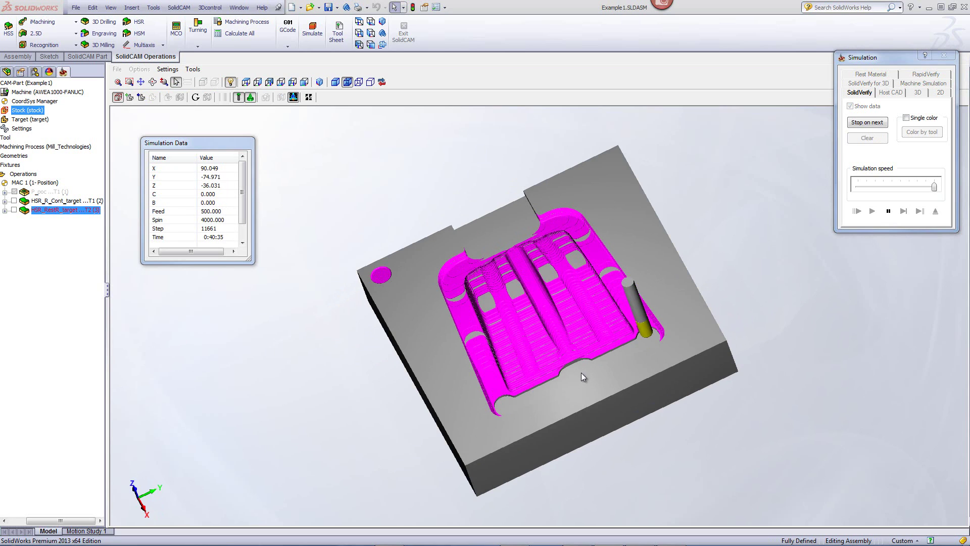
middle_drag(574, 374, 596, 380)
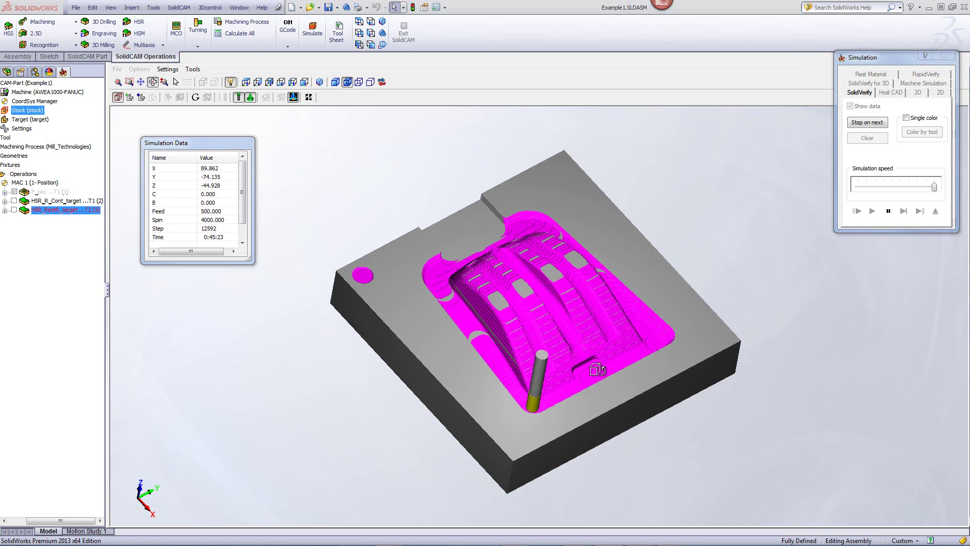
scroll(597, 380, up, 2)
scroll(552, 384, up, 2)
scroll(628, 406, down, 3)
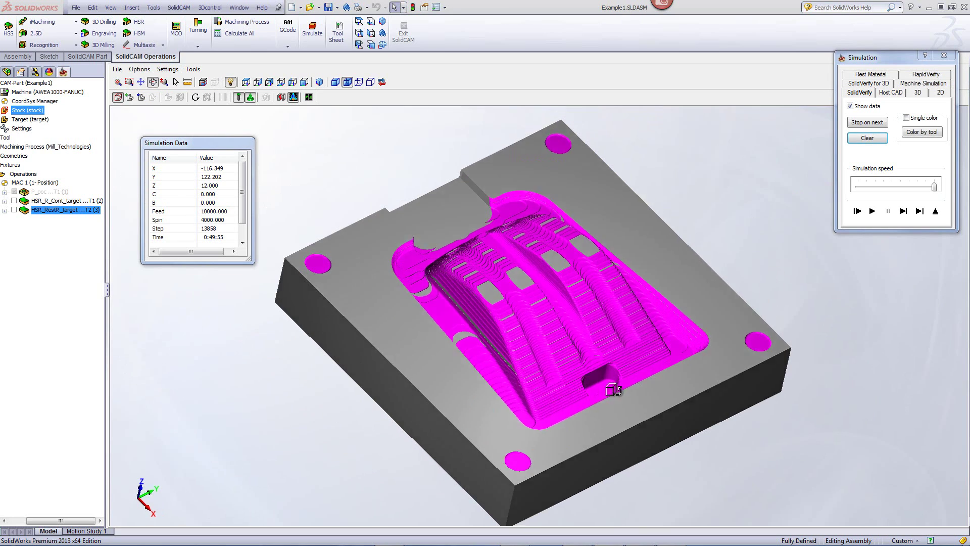
middle_drag(620, 407, 606, 370)
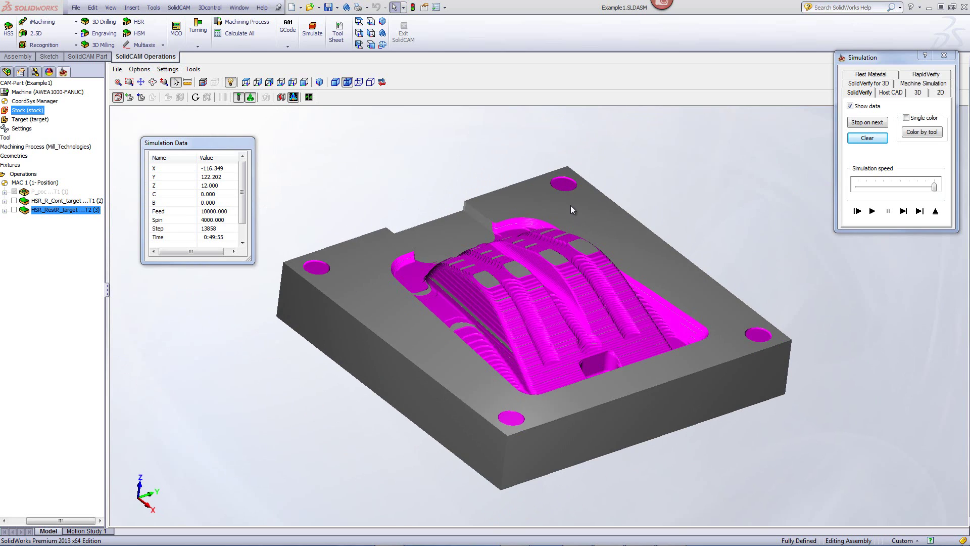
scroll(571, 205, up, 3)
scroll(572, 196, down, 3)
middle_drag(572, 196, 571, 200)
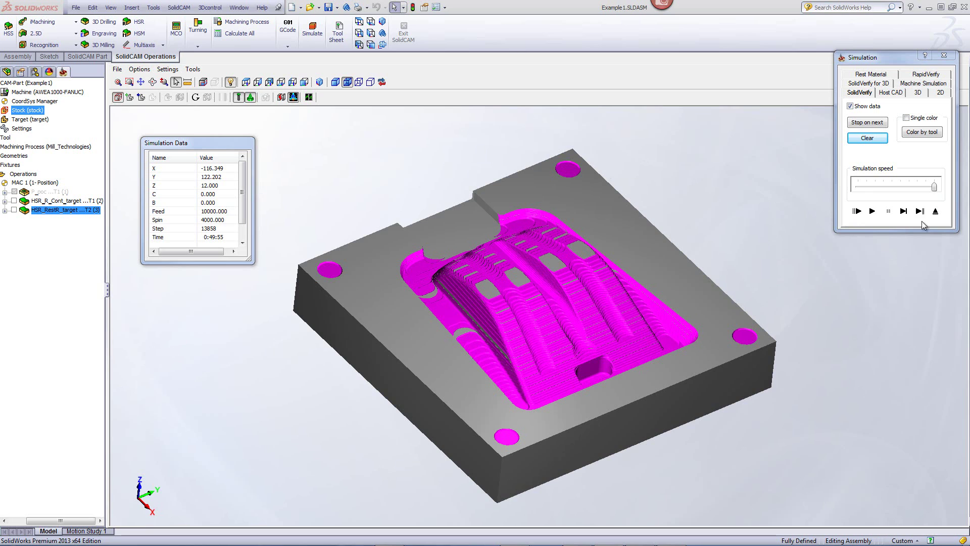
click(936, 212)
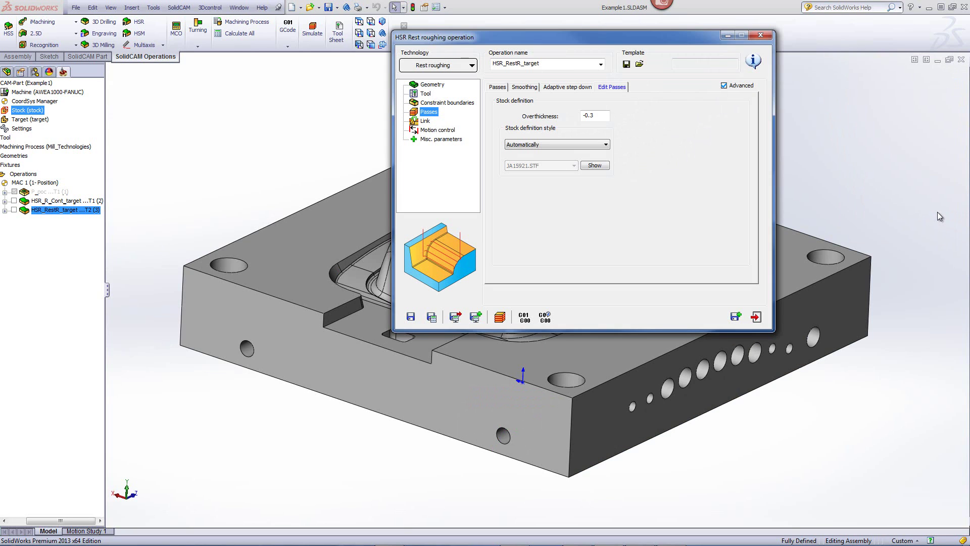
click(425, 122)
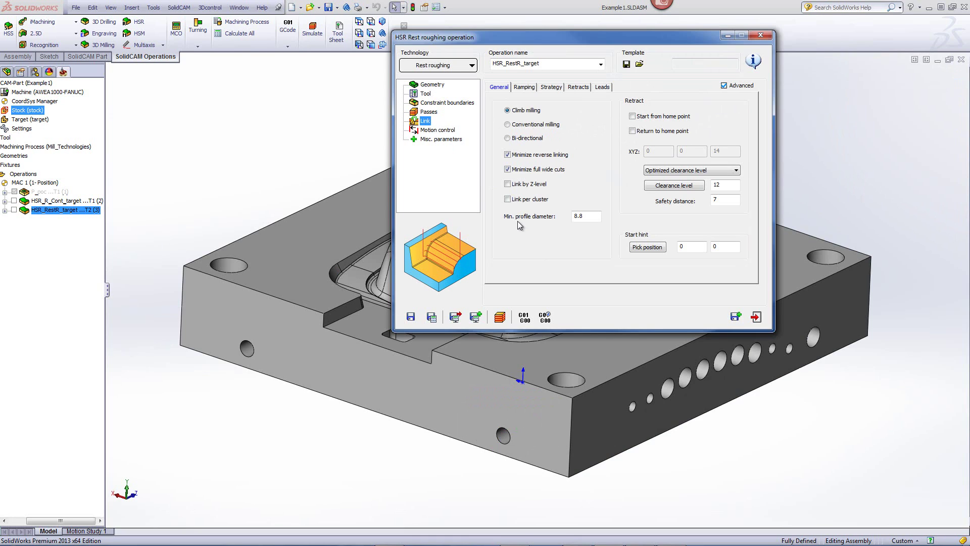
click(591, 216)
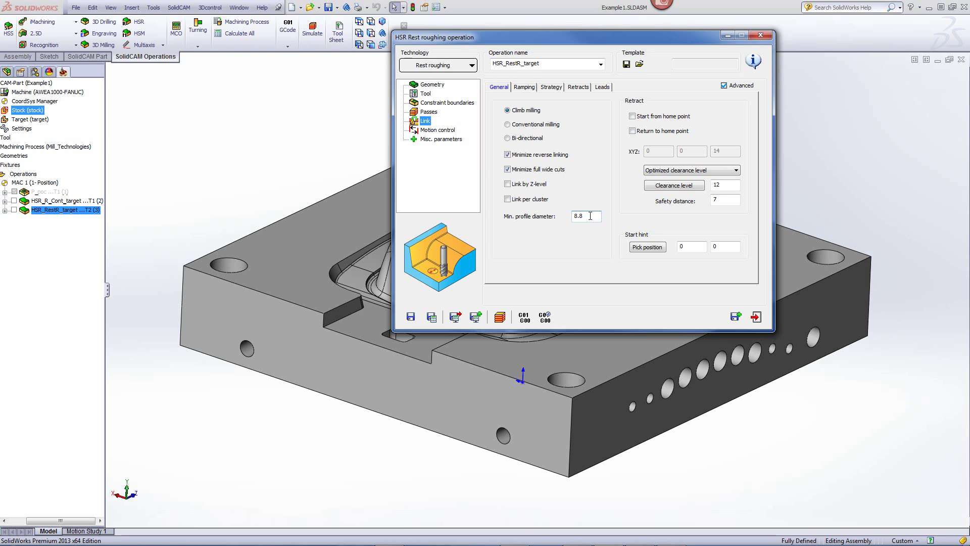
click(432, 112)
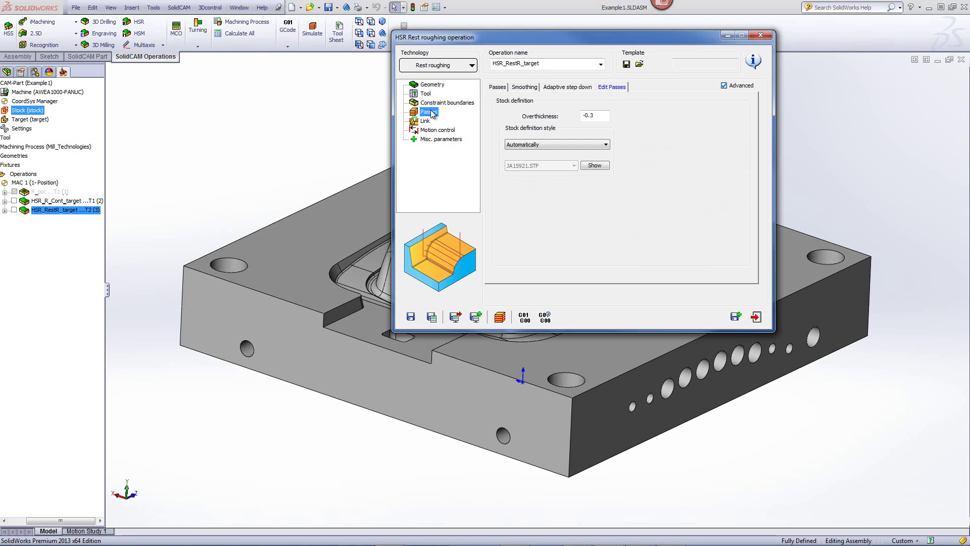
Step: View the Passes page, then return to HSR_RestR_target's Link settings
click(500, 88)
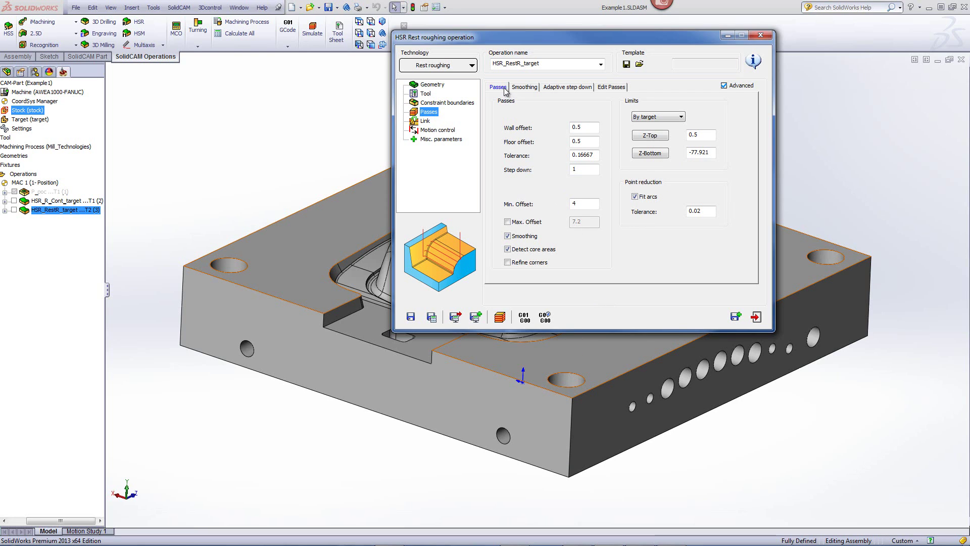
click(427, 122)
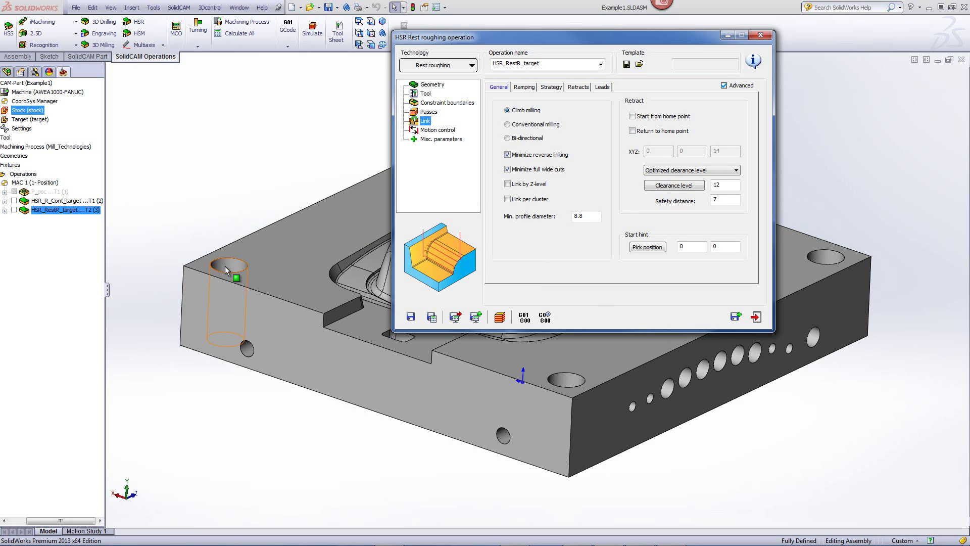
Step: Replace the 8.8 minimum profile diameter with 13 and recalculate the rest roughing toolpath
double_click(582, 218)
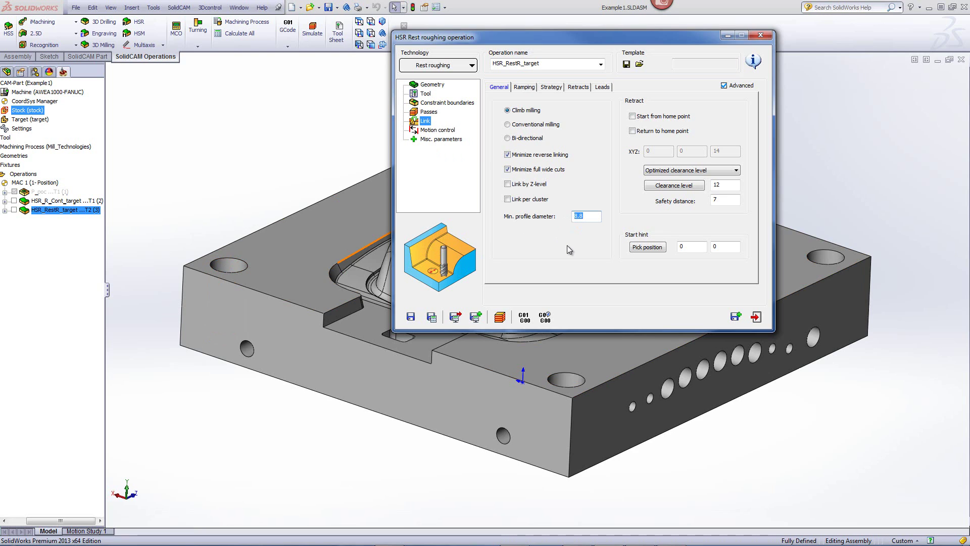
text(1)
text(3)
click(501, 317)
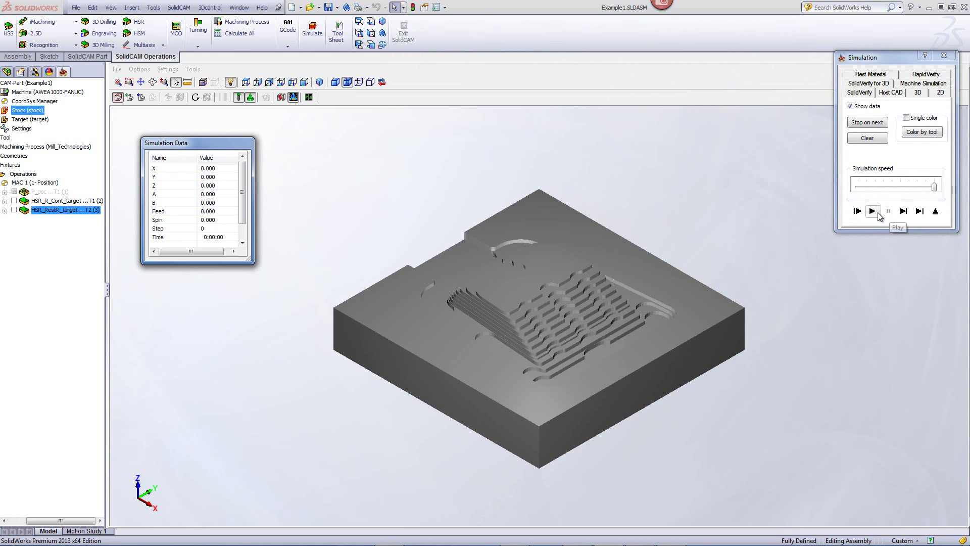
Step: Play the HSR_RestR_target rest roughing cut in SolidVerify, then exit back to its Link settings
click(873, 212)
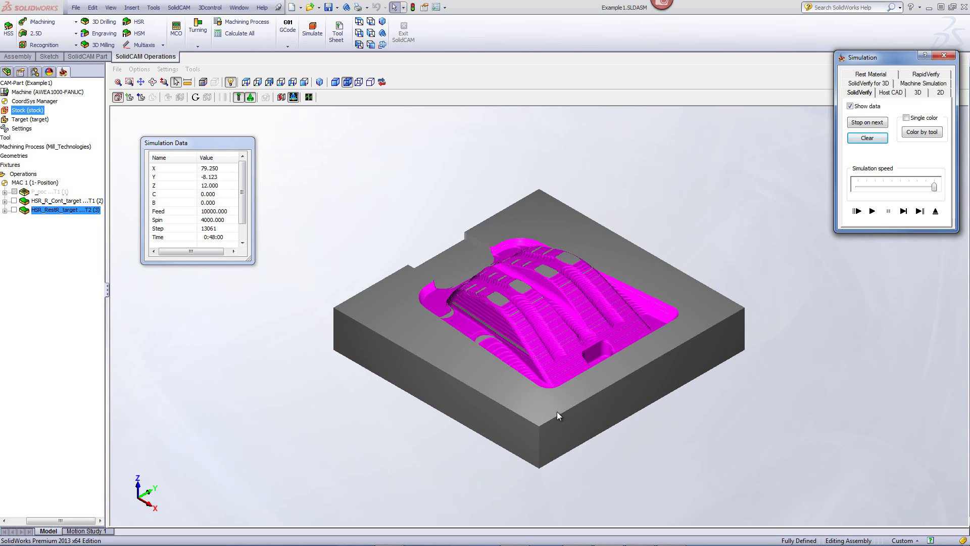
click(936, 212)
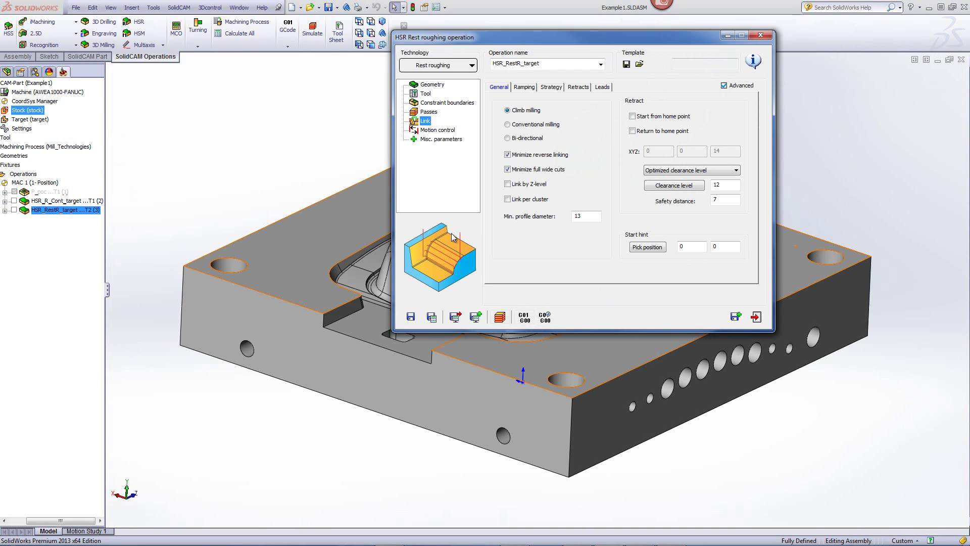
Step: Reset HSR_RestR_target's minimum profile diameter from 13 to its default 8.8 and save the operation
click(587, 215)
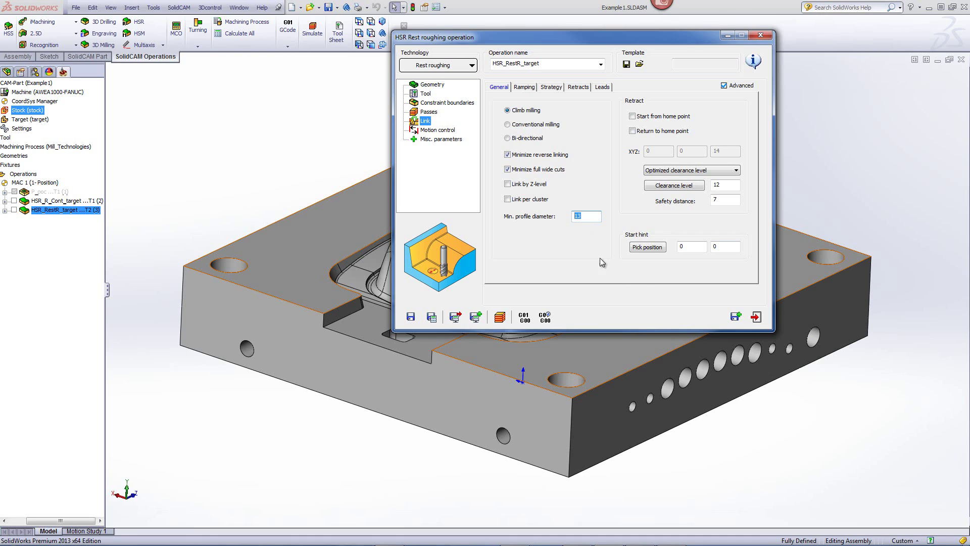
right_click(585, 216)
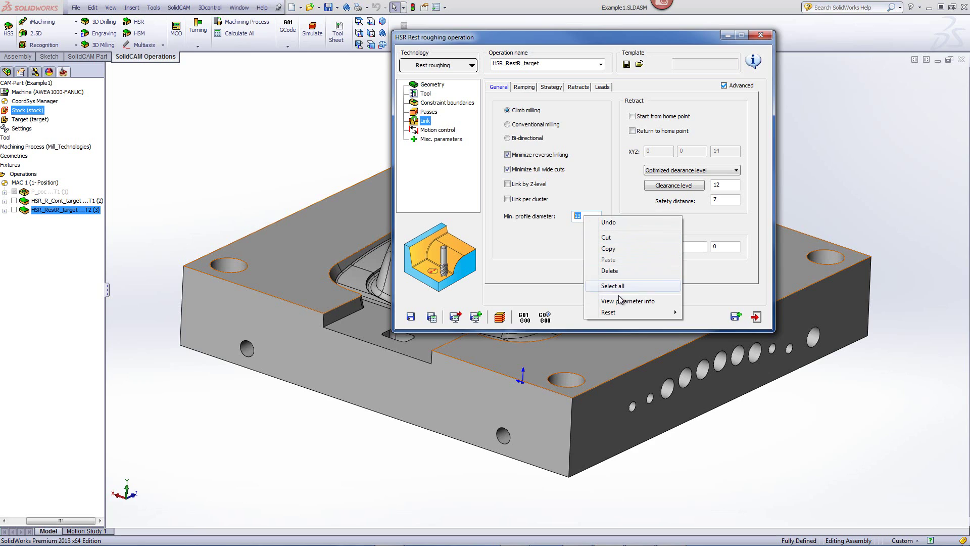
mouse_move(608, 312)
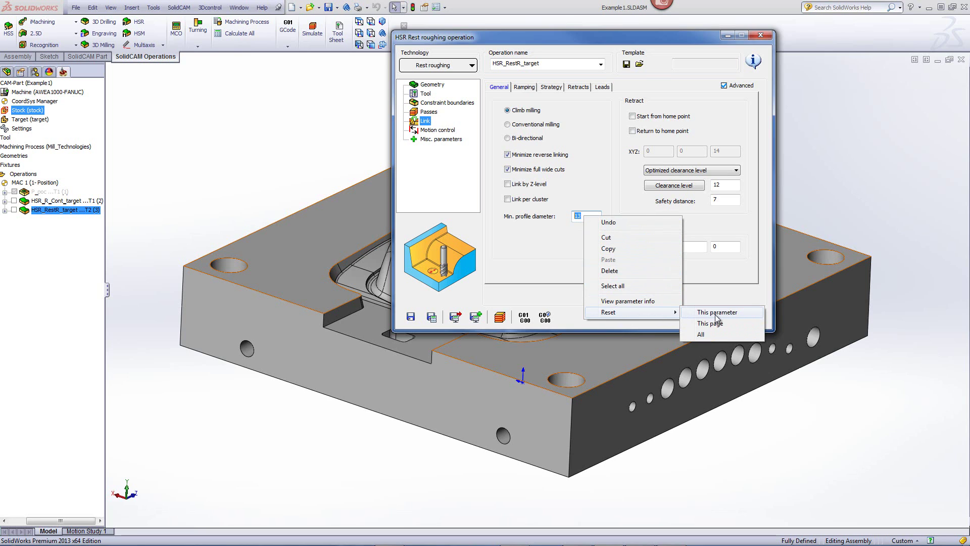
click(715, 314)
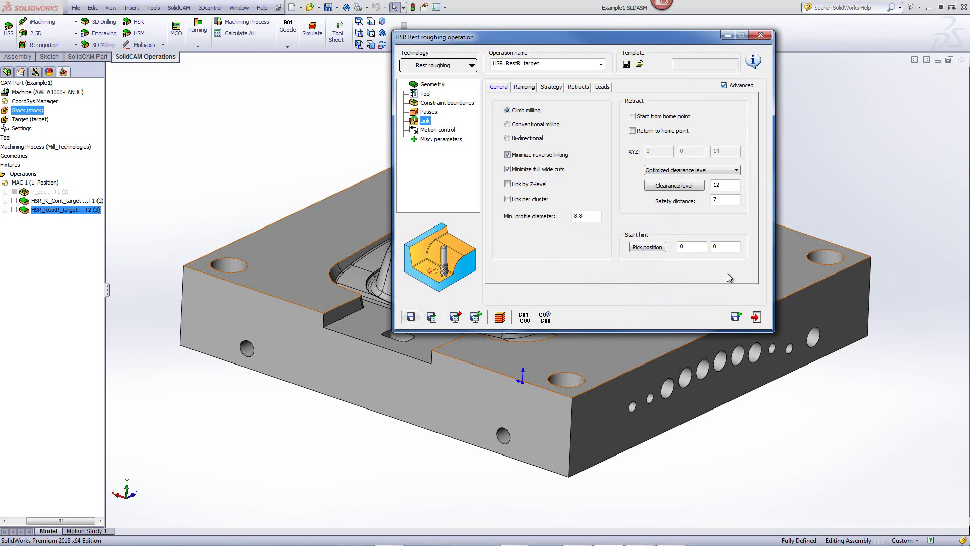
click(756, 317)
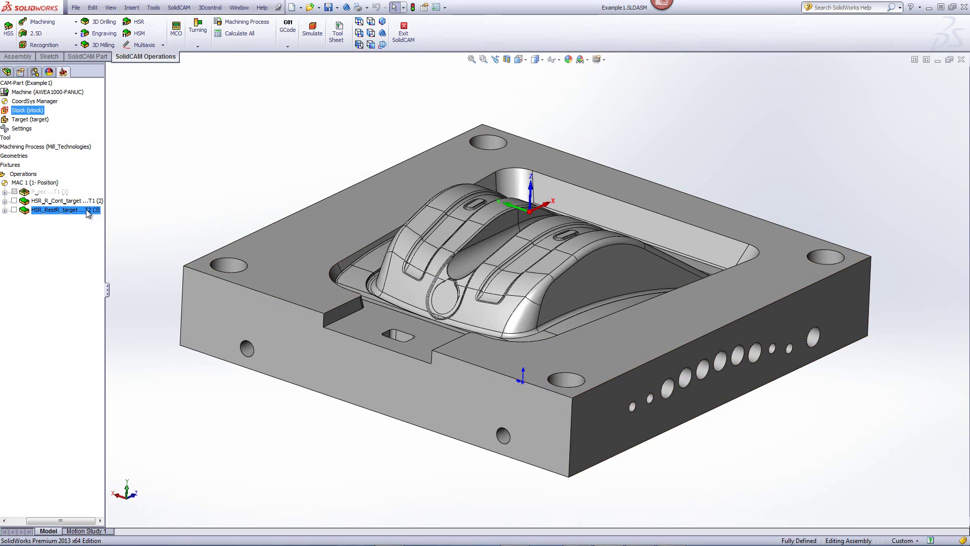
Step: Suppress both HSR operations, the contour roughing and the rest roughing
click(54, 203)
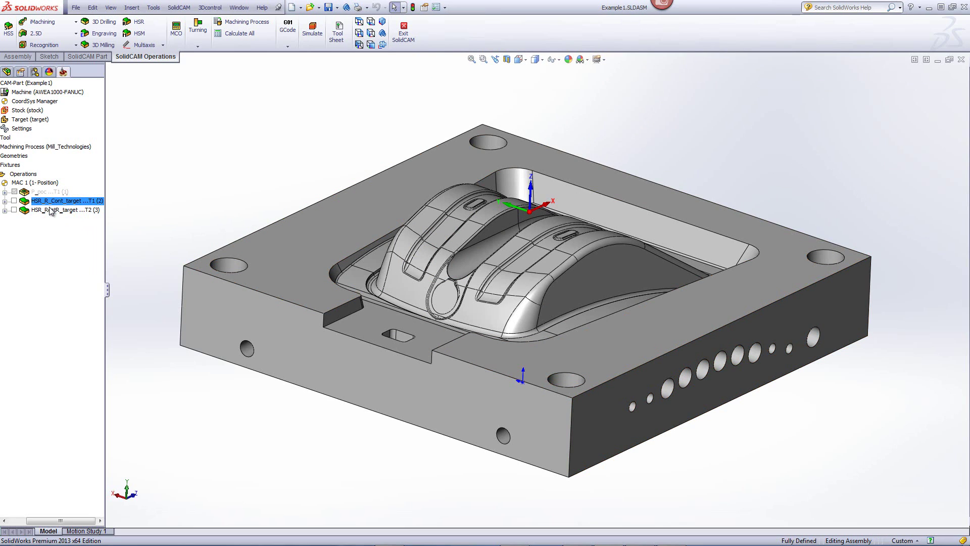
shift+click(51, 211)
right_click(51, 210)
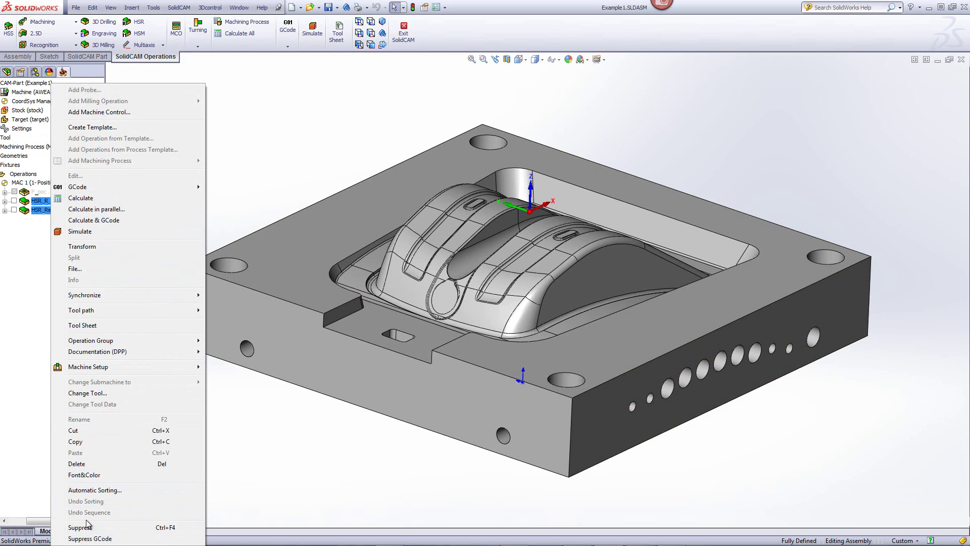
click(86, 527)
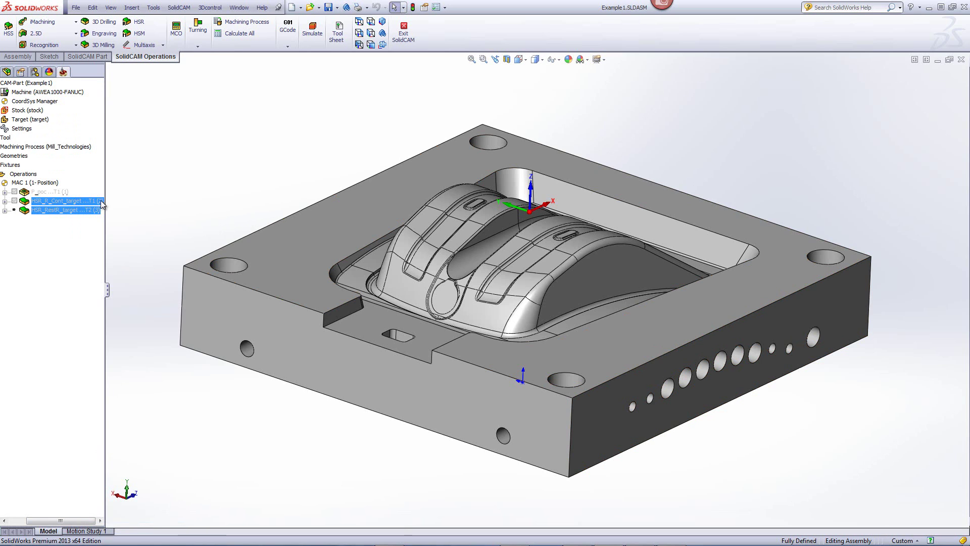
Step: Unsuppress the F_poc pocket operation and open its simulation
click(41, 191)
right_click(40, 190)
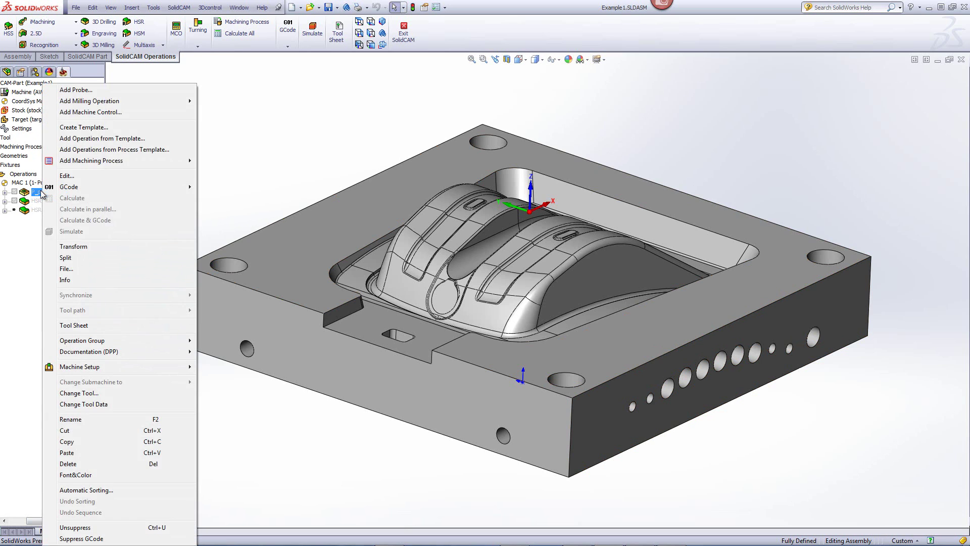
click(101, 527)
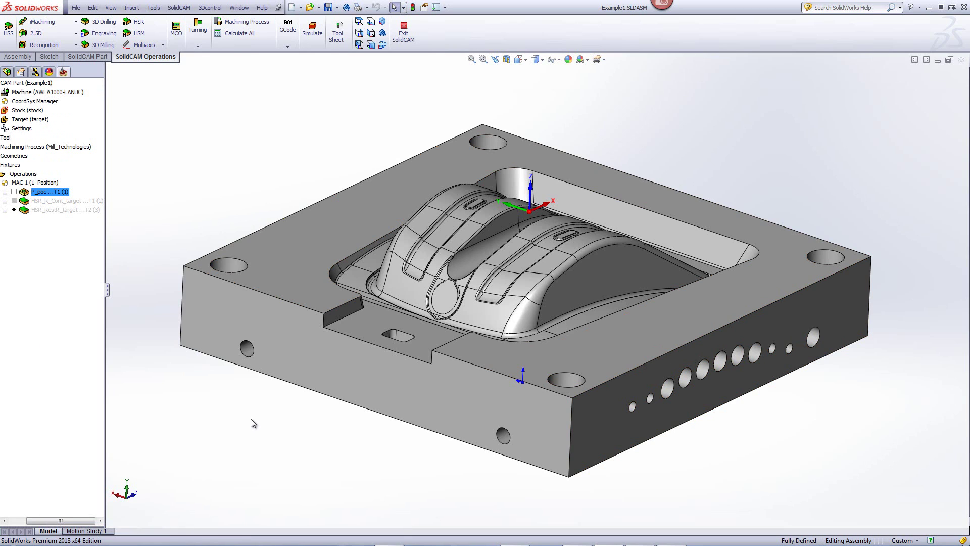
right_click(43, 192)
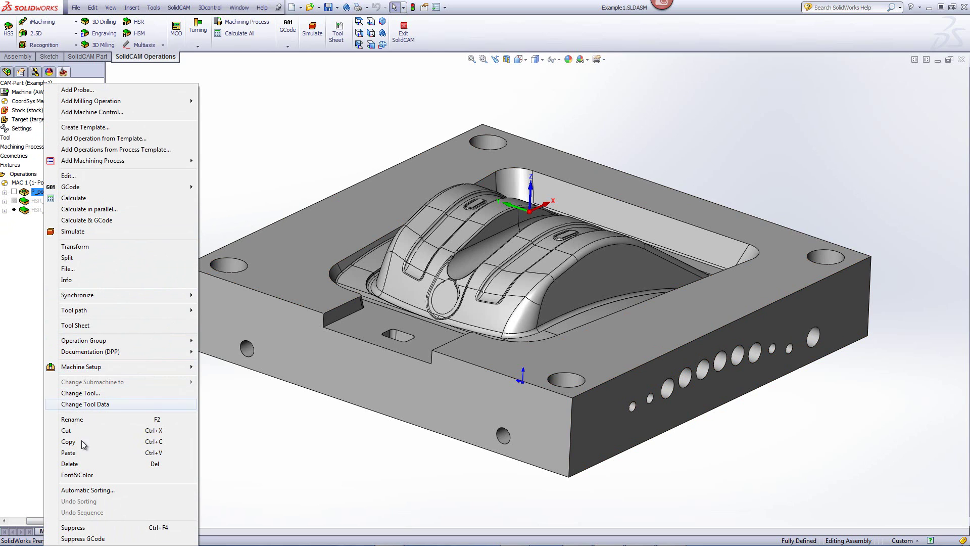
click(87, 234)
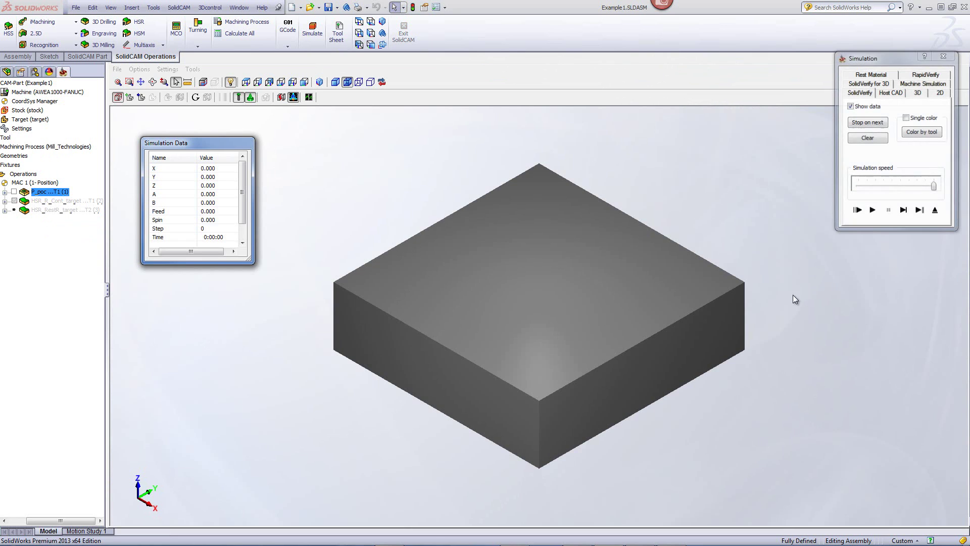
Step: Play the F_poc pocket simulation, which leaves a rounded raised island, then exit to the mold
click(873, 210)
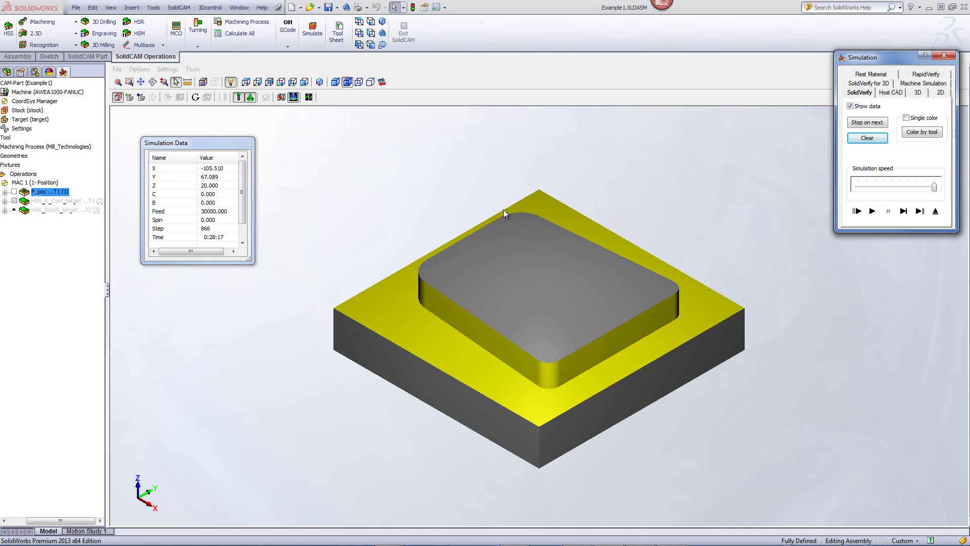
click(935, 212)
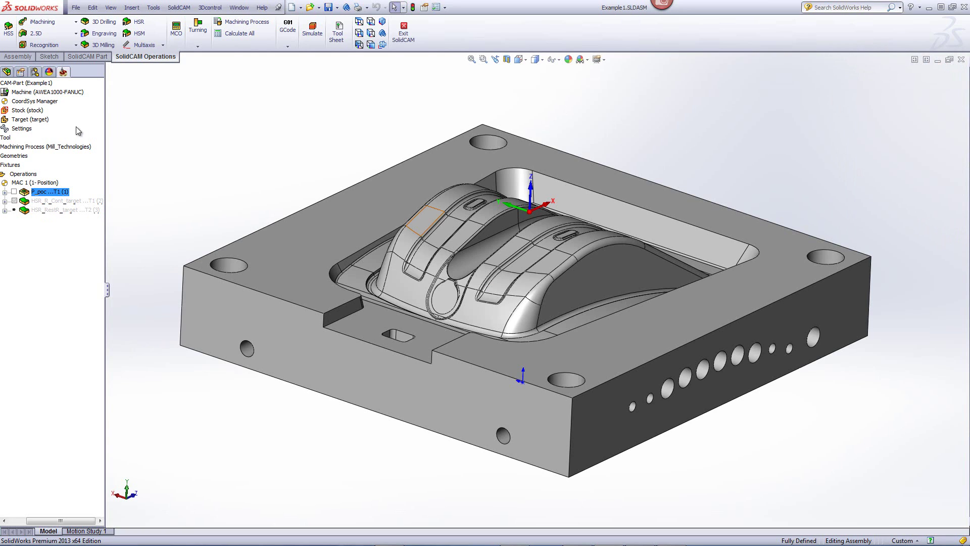
Step: Start a new HSR rest roughing operation using the 20 mm end mill (tool 1)
click(140, 23)
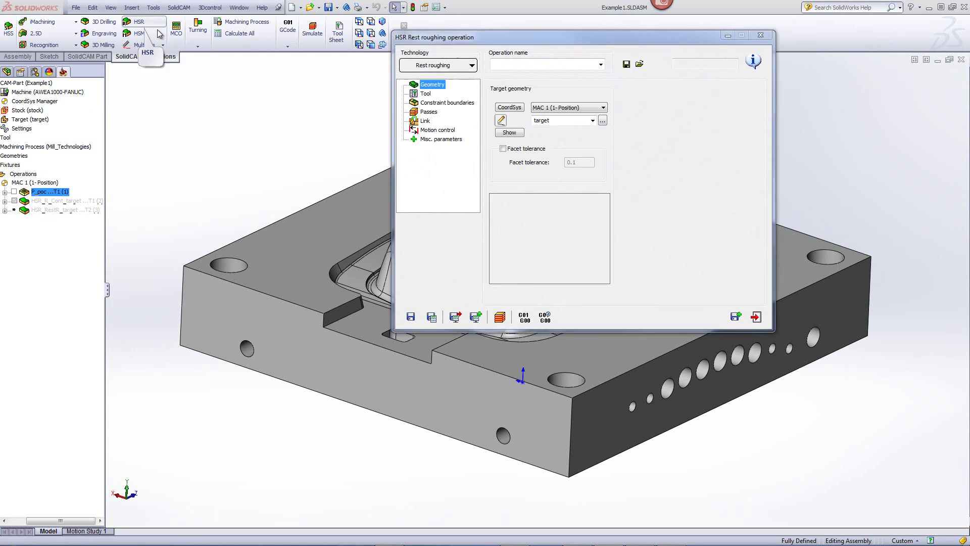
click(448, 74)
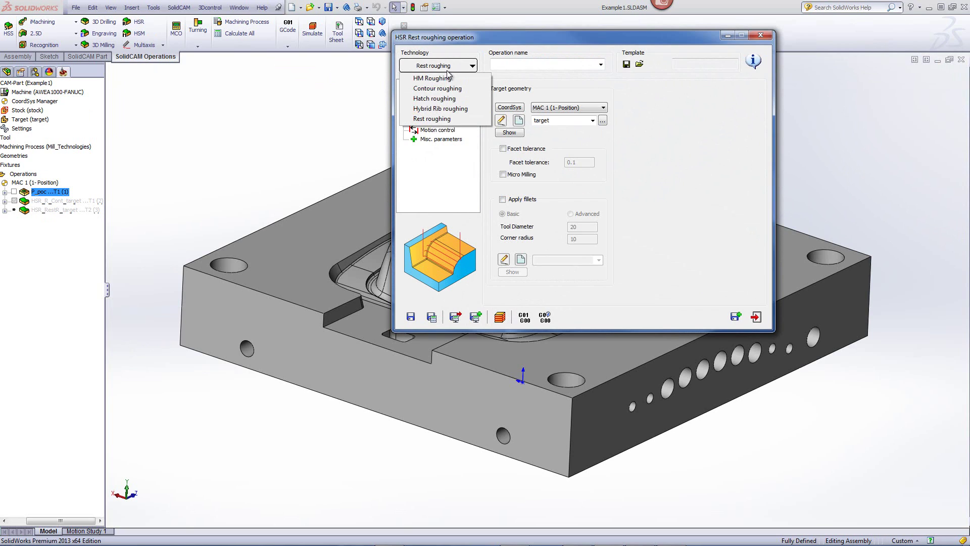
click(443, 129)
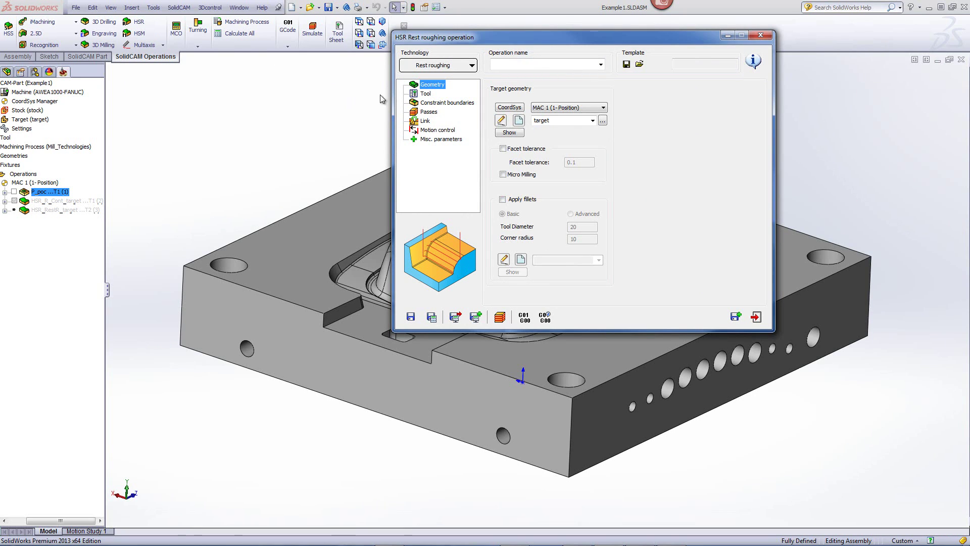
click(426, 94)
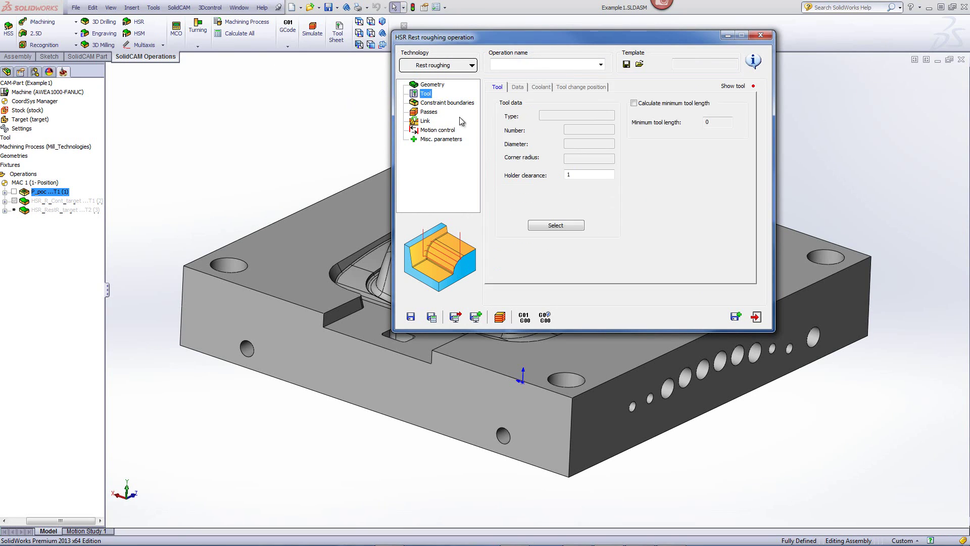
click(549, 227)
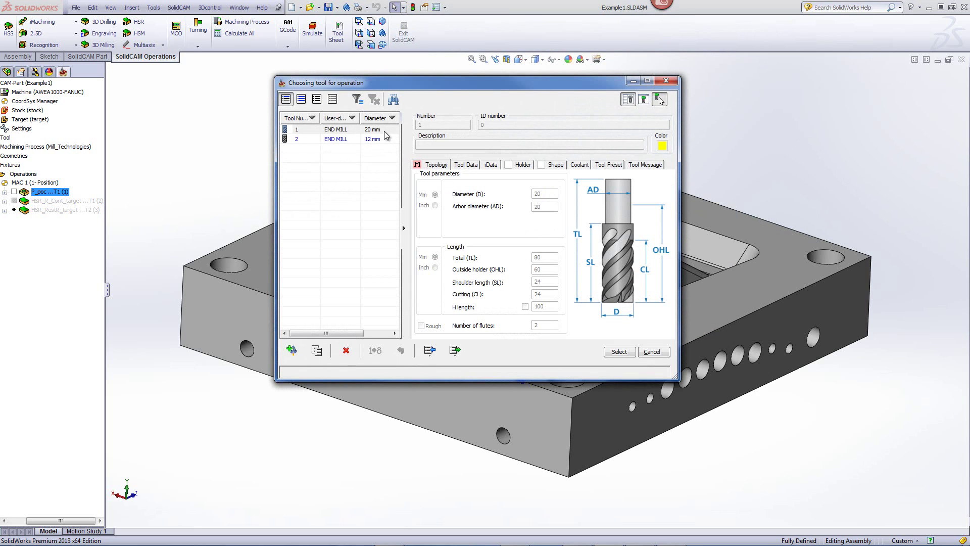
click(384, 130)
click(618, 351)
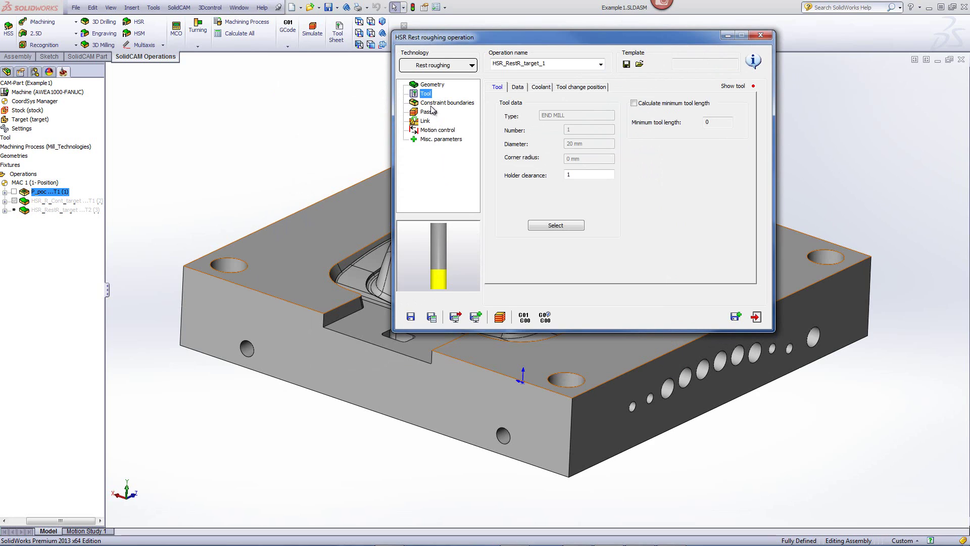
Step: Set wall offset 0.5, enable Detect core areas, and calculate HSR_RestR_target_1
click(434, 103)
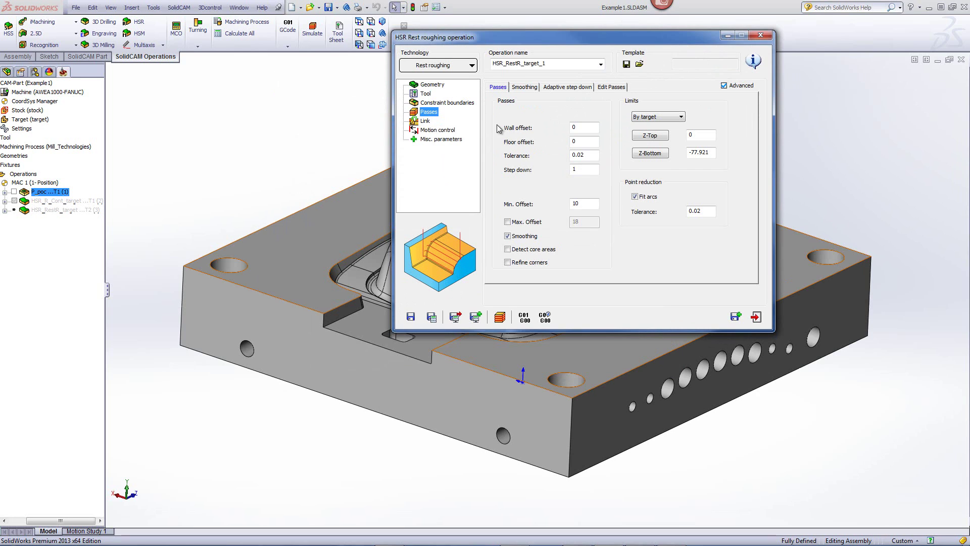
click(583, 128)
text(.1)
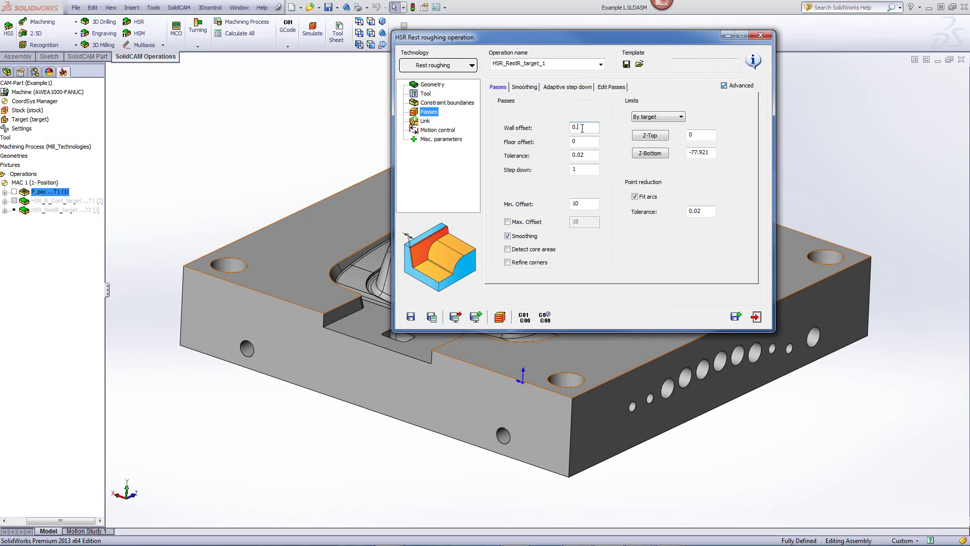
text(5)
key(Tab)
key(Tab)
key(Tab)
text(4)
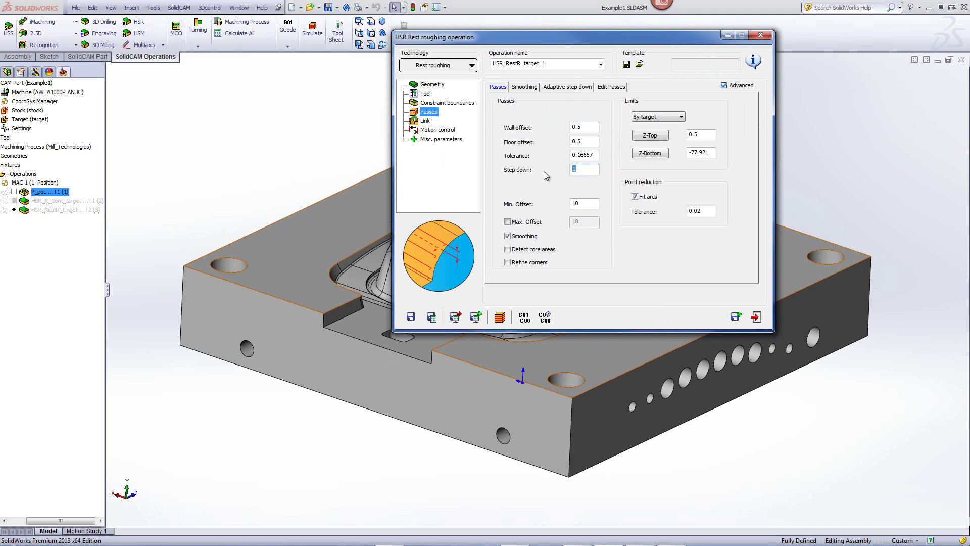
click(508, 249)
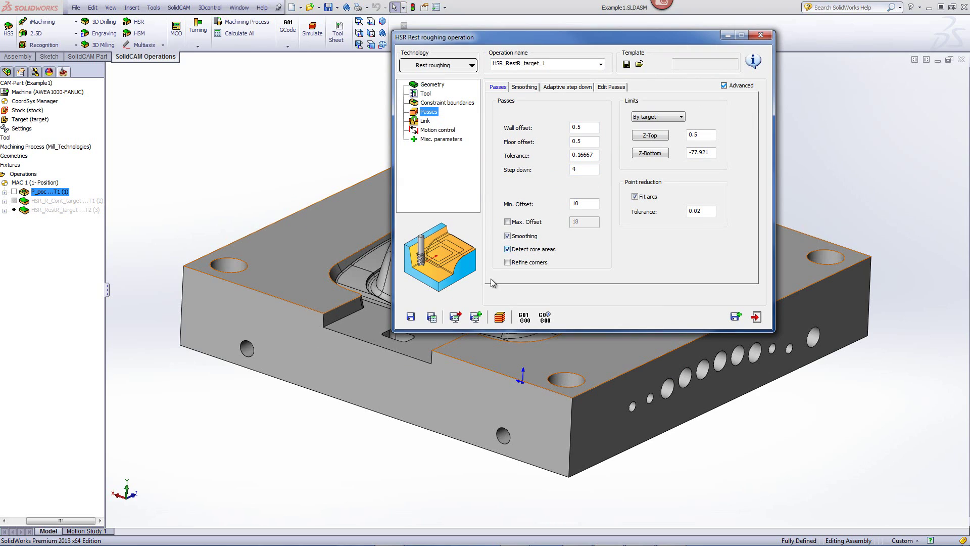
click(477, 317)
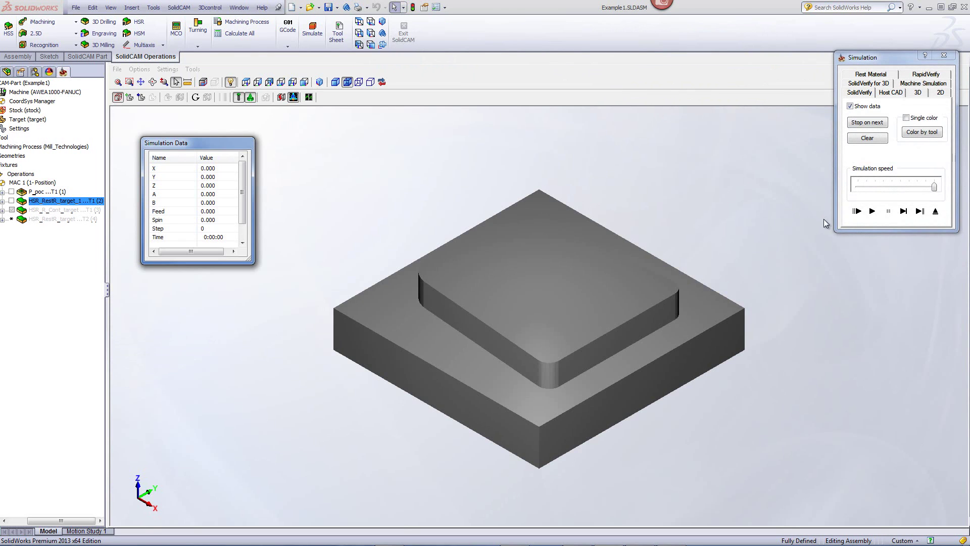
Step: Play HSR_RestR_target_1's rest roughing on the pocketed block, then exit to its Passes settings
click(872, 211)
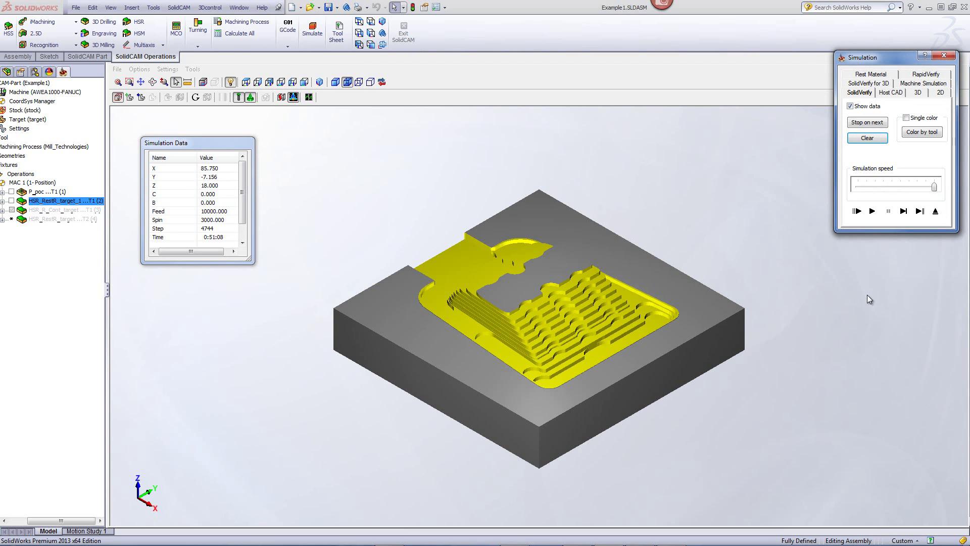
click(936, 211)
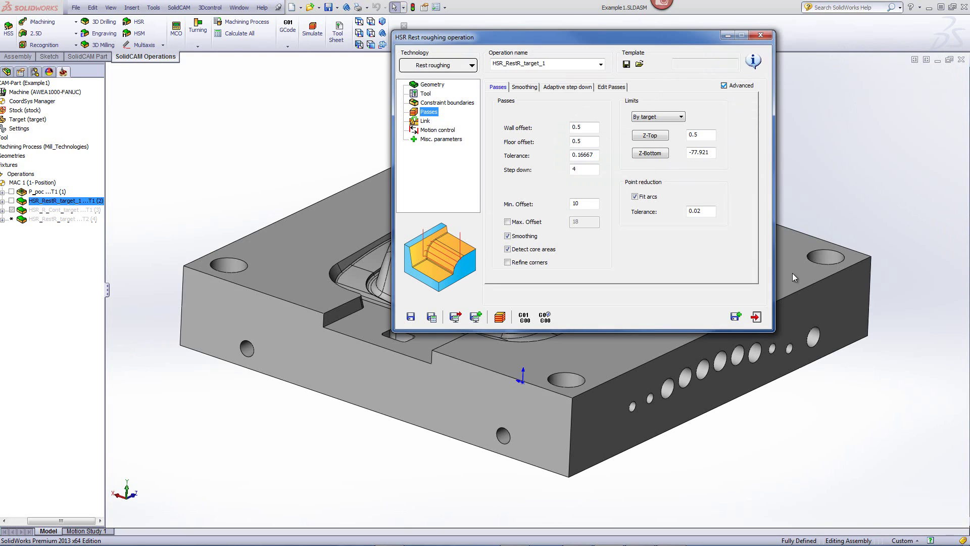
Step: Switch the rest roughing operation's tool to the 12 mm end mill (tool 2)
click(735, 316)
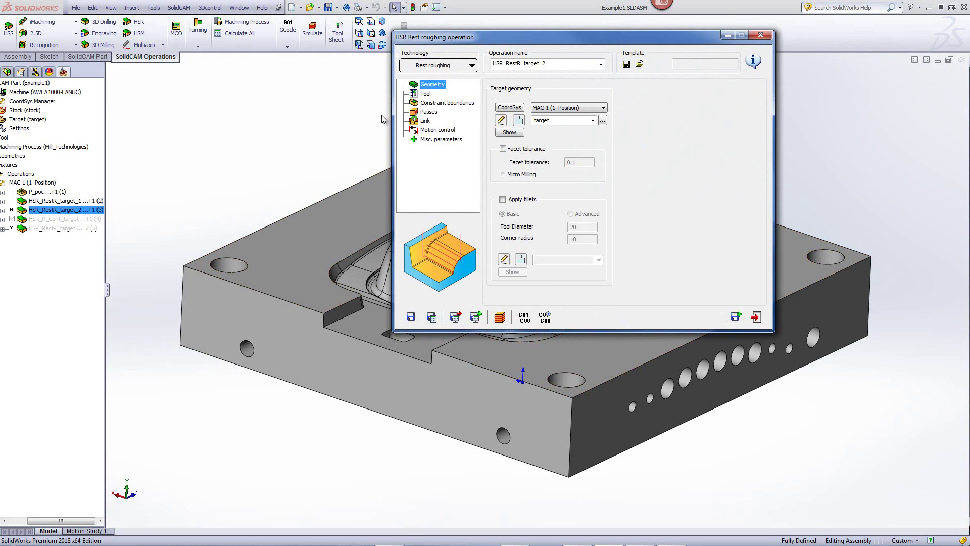
click(431, 97)
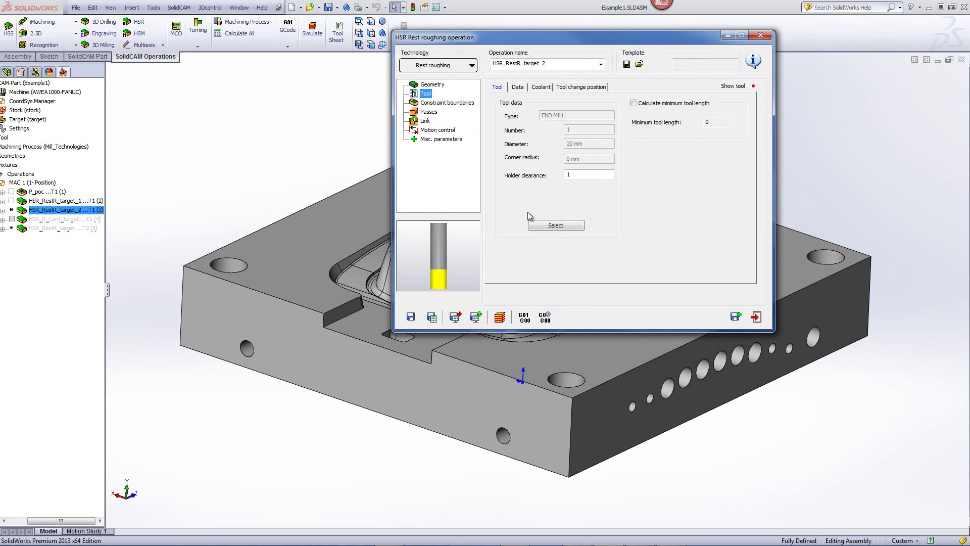
click(543, 229)
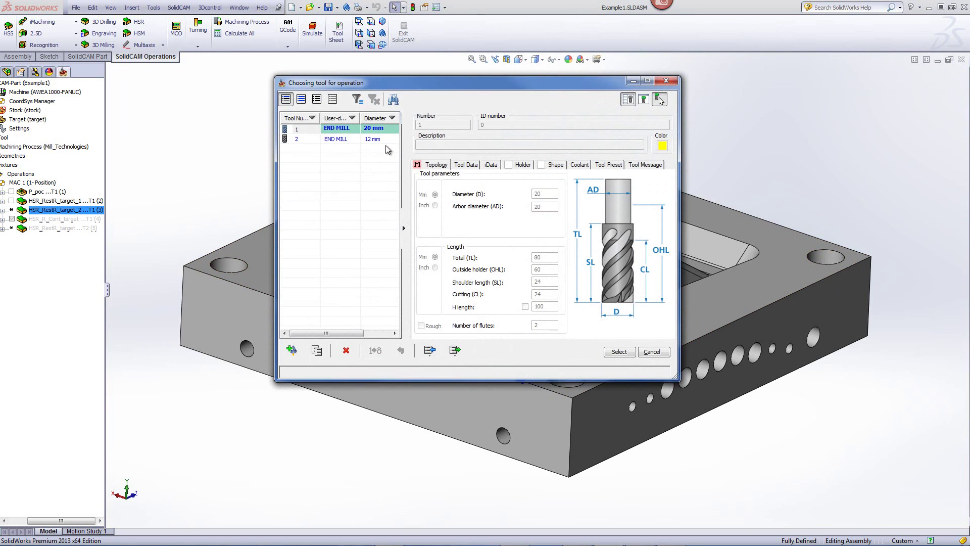
click(619, 352)
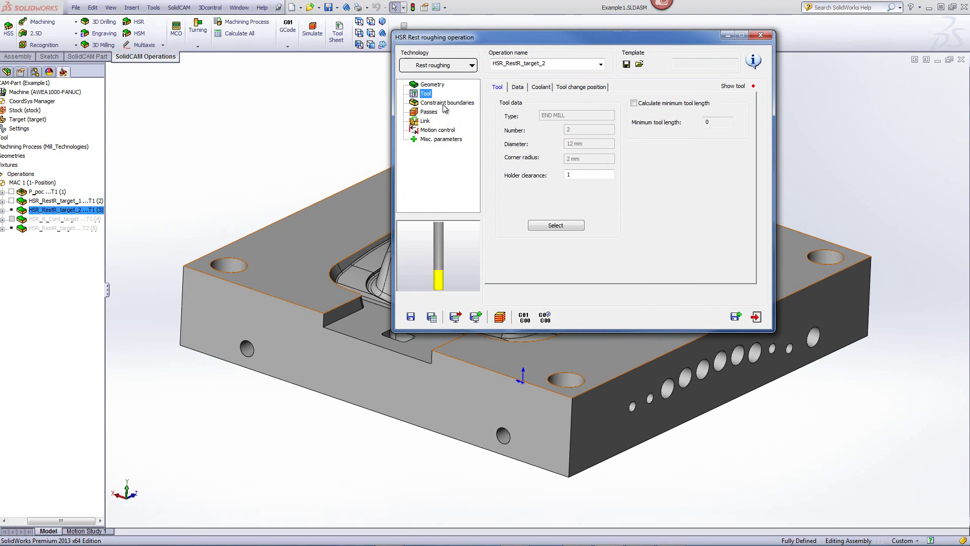
Step: Set step down to 1 and save and recalculate HSR_RestR_target_2
click(440, 103)
click(430, 112)
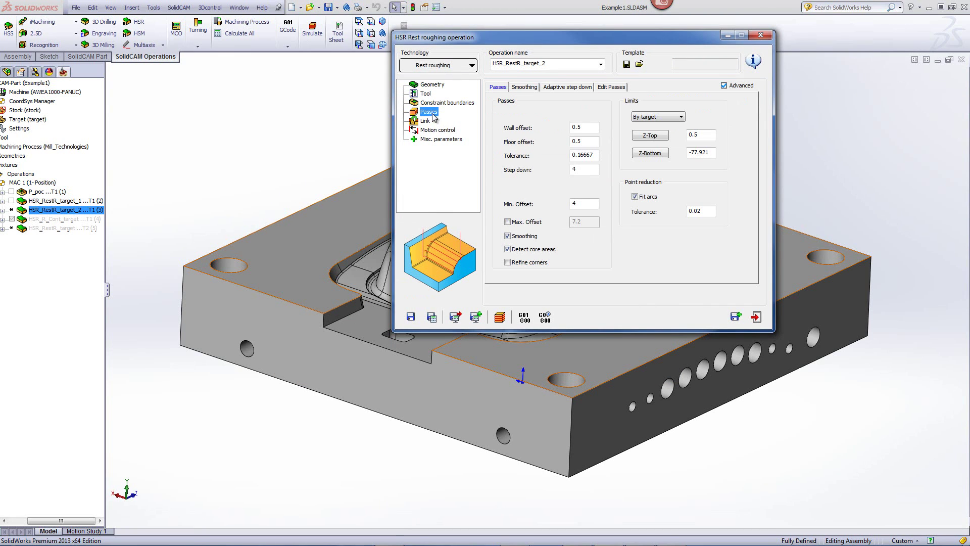
key(Tab)
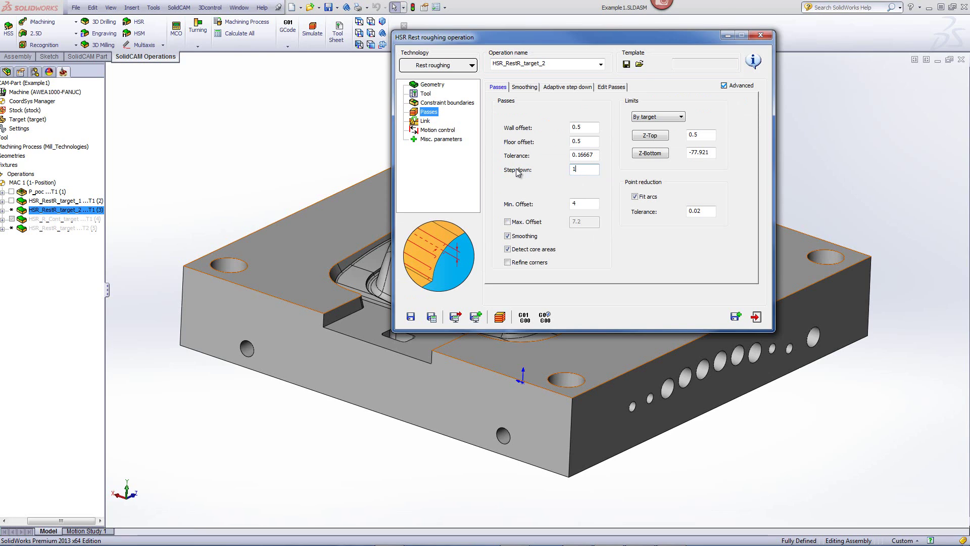
click(432, 318)
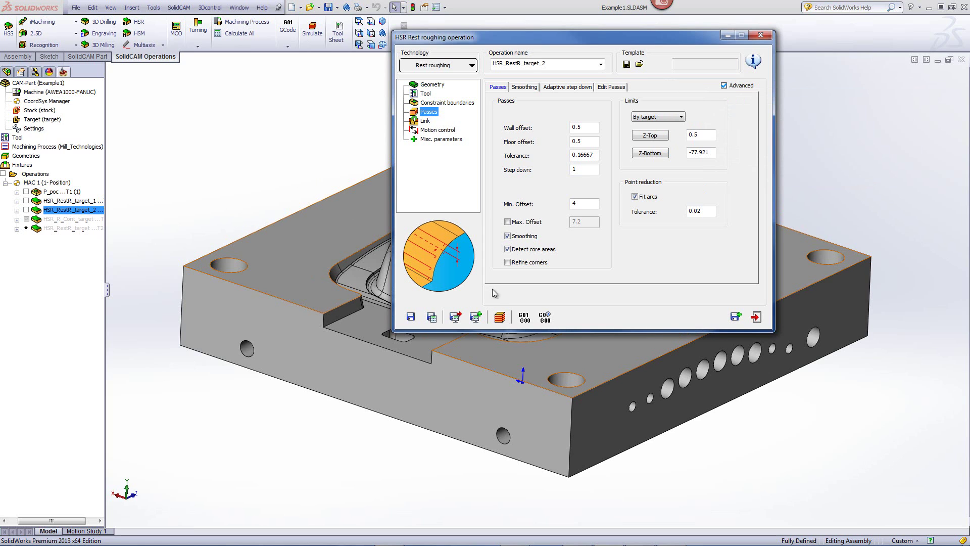
click(500, 317)
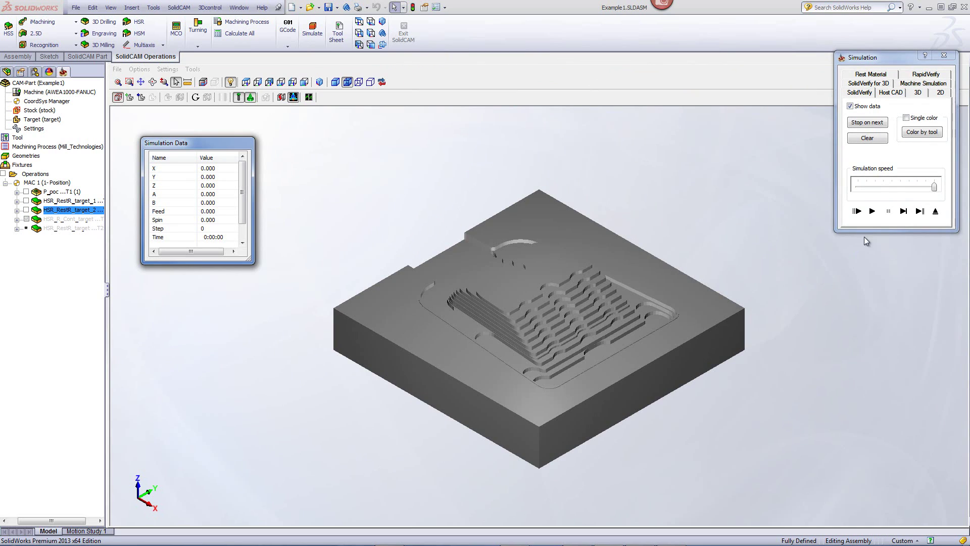
Step: Play HSR_RestR_target_2's cut, orbit the stock, then close the simulation and the operation
click(872, 211)
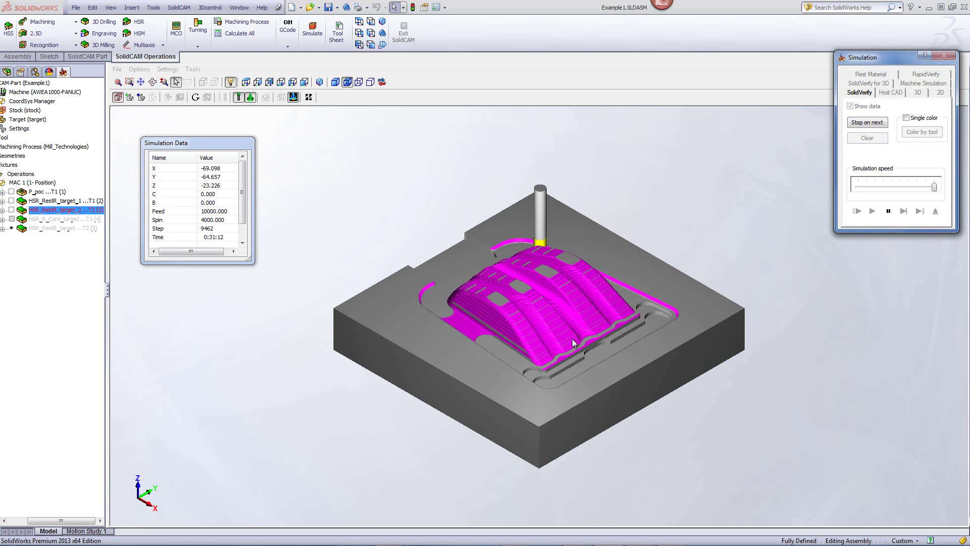
click(152, 82)
drag(566, 329, 593, 340)
key(Escape)
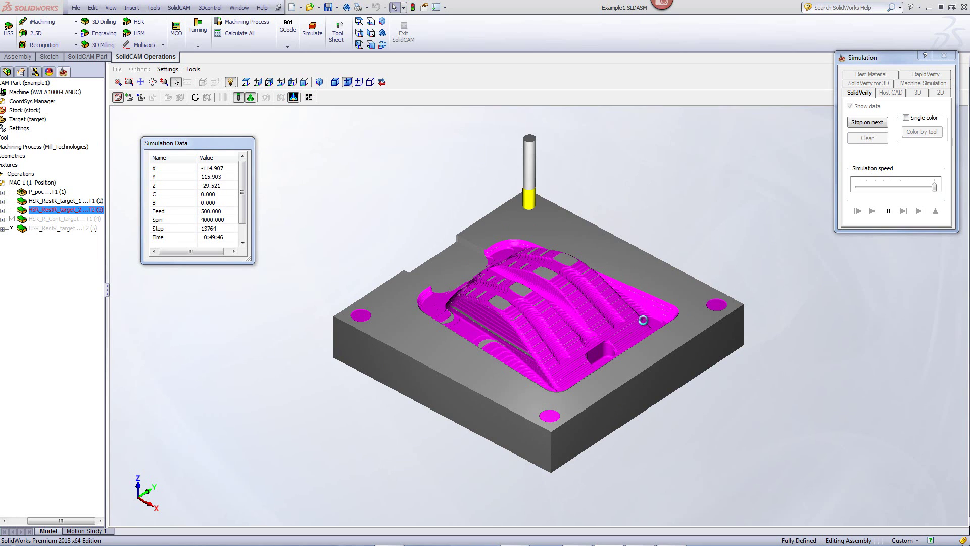
click(935, 211)
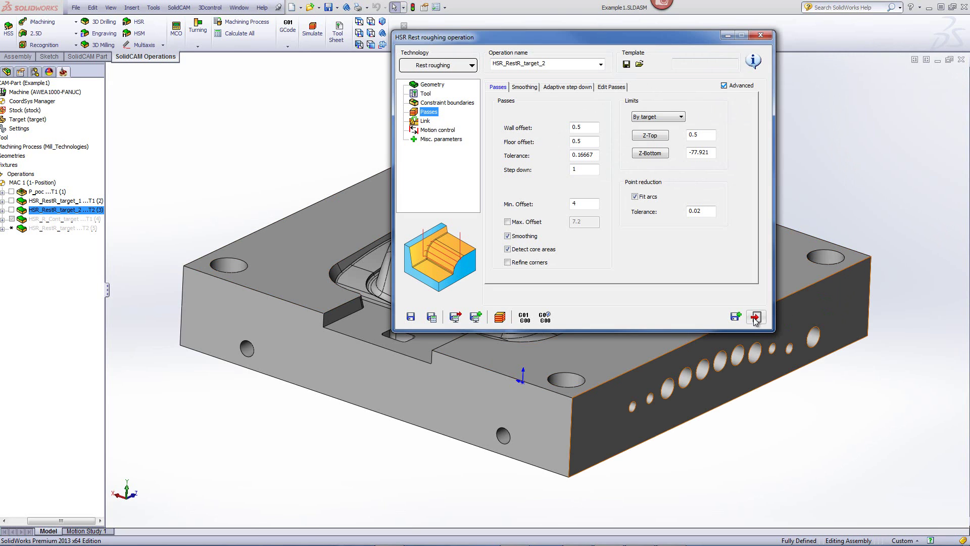
click(755, 317)
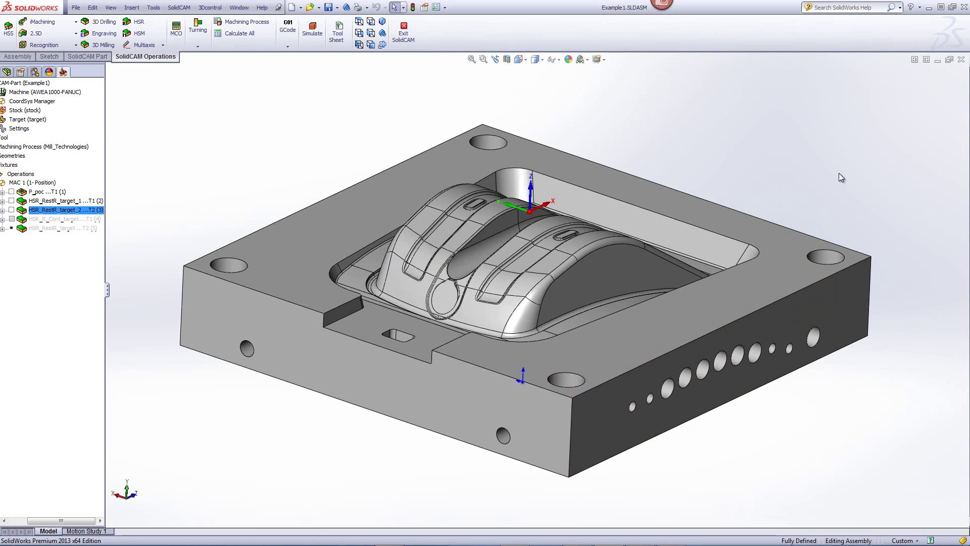
Step: Close the mould cavity document and open the recent CAM-part Example_2 (HM Rough).PRT
click(961, 60)
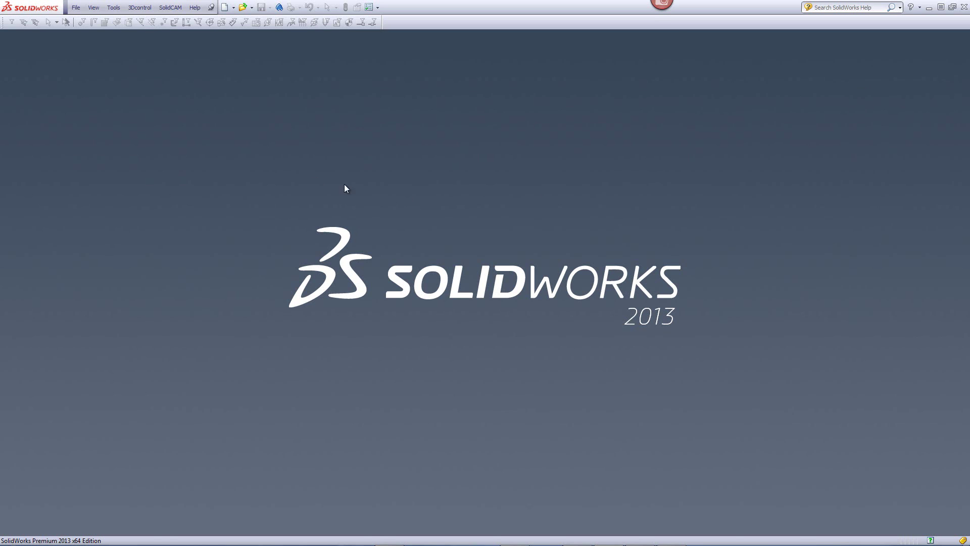
click(171, 7)
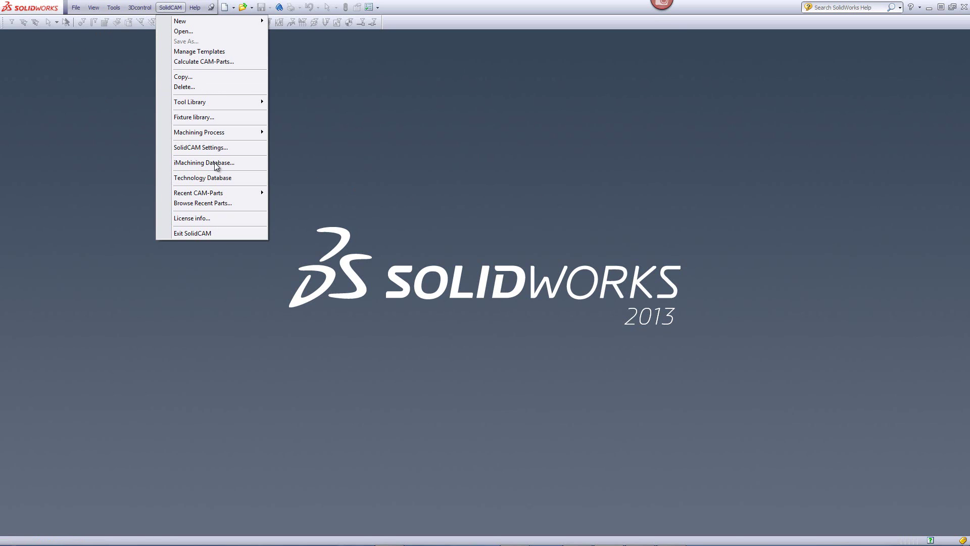
mouse_move(199, 193)
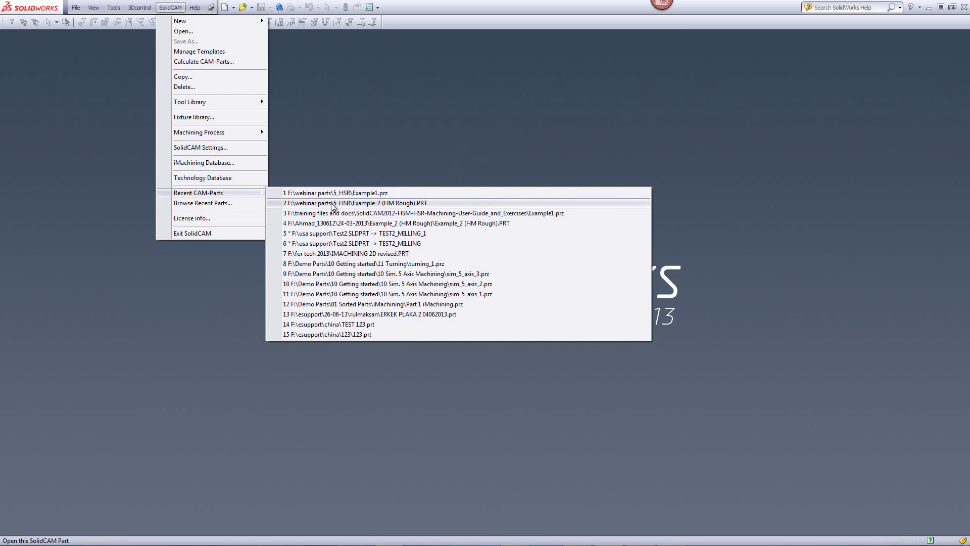
click(332, 203)
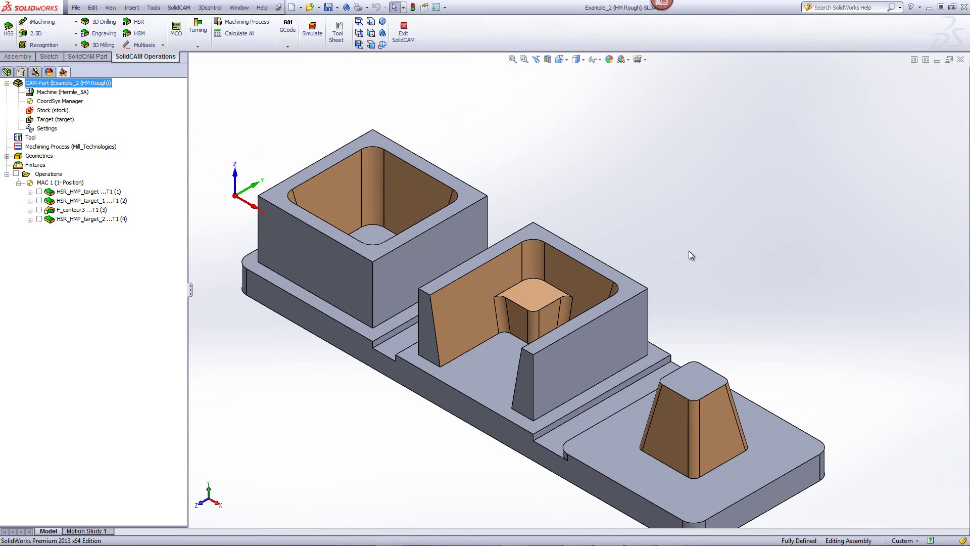
click(381, 22)
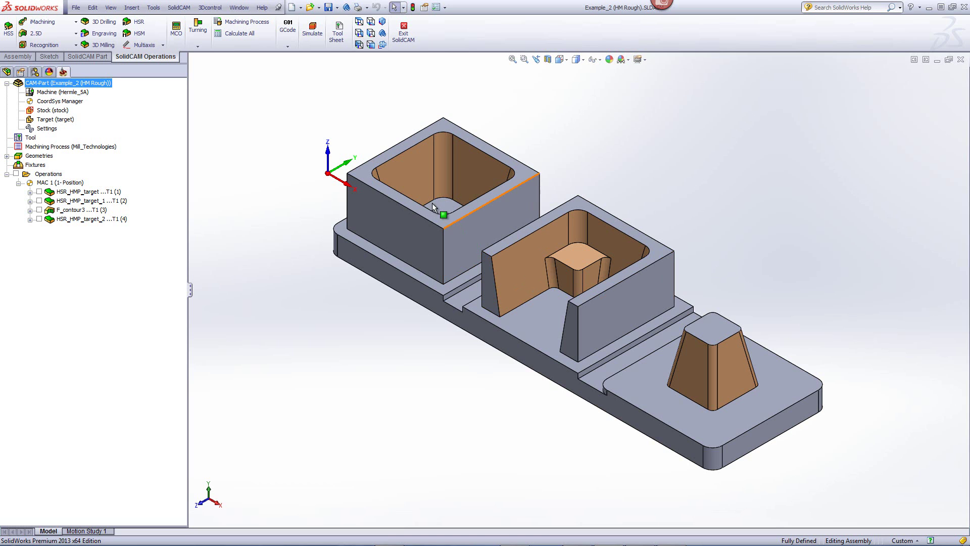
mouse_move(432, 202)
middle_down()
mouse_move(448, 241)
mouse_move(442, 201)
mouse_move(749, 341)
middle_up()
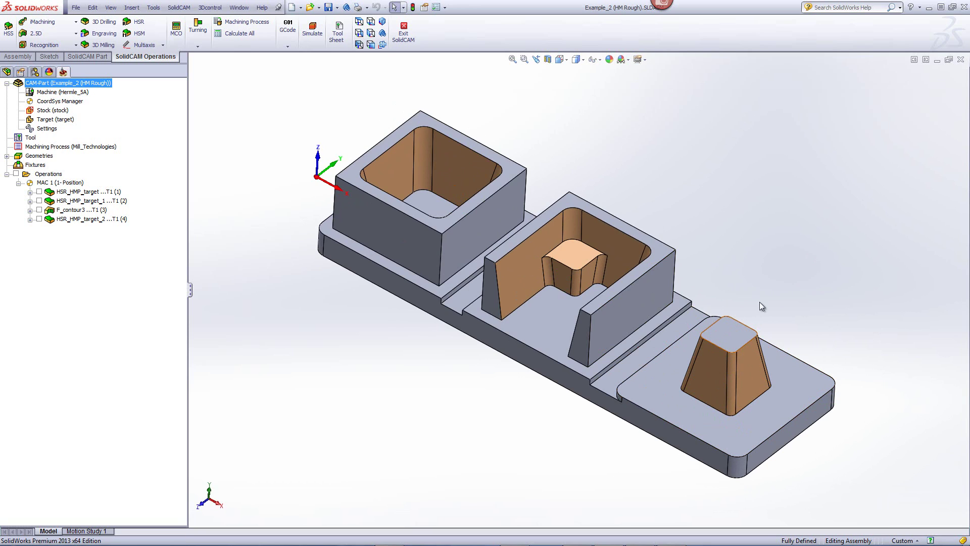
mouse_move(769, 292)
middle_down()
mouse_move(774, 187)
mouse_move(639, 292)
middle_up()
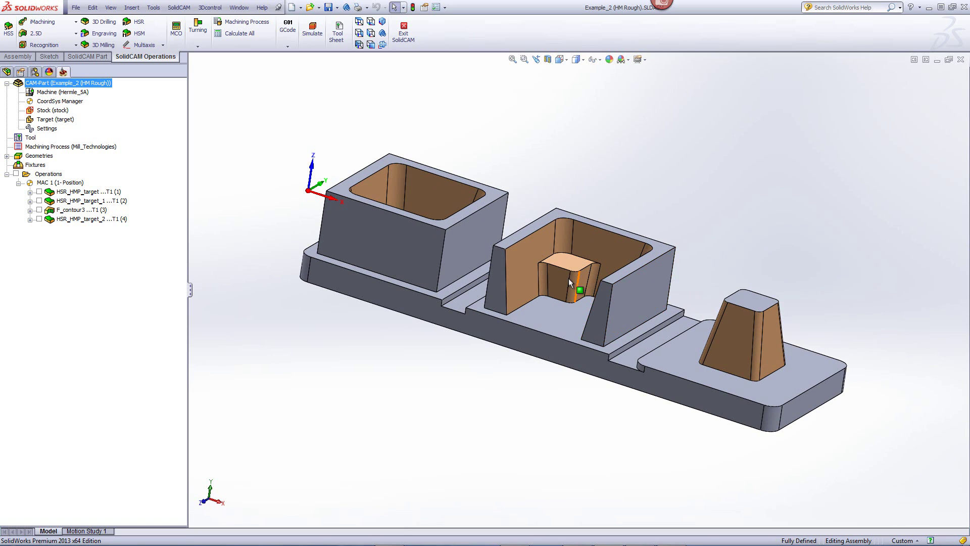
scroll(571, 271, down, 2)
mouse_move(576, 232)
middle_down()
mouse_move(586, 207)
mouse_move(630, 301)
middle_up()
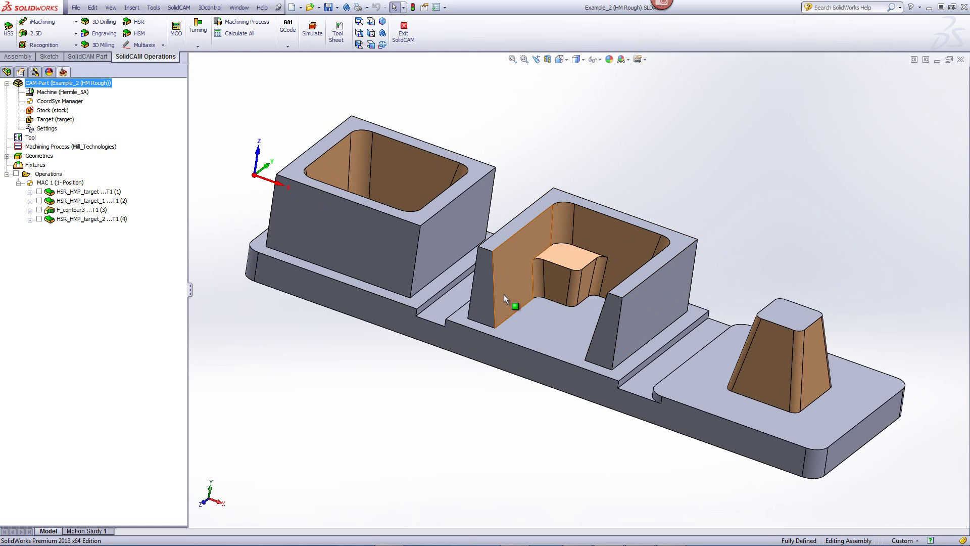
click(569, 261)
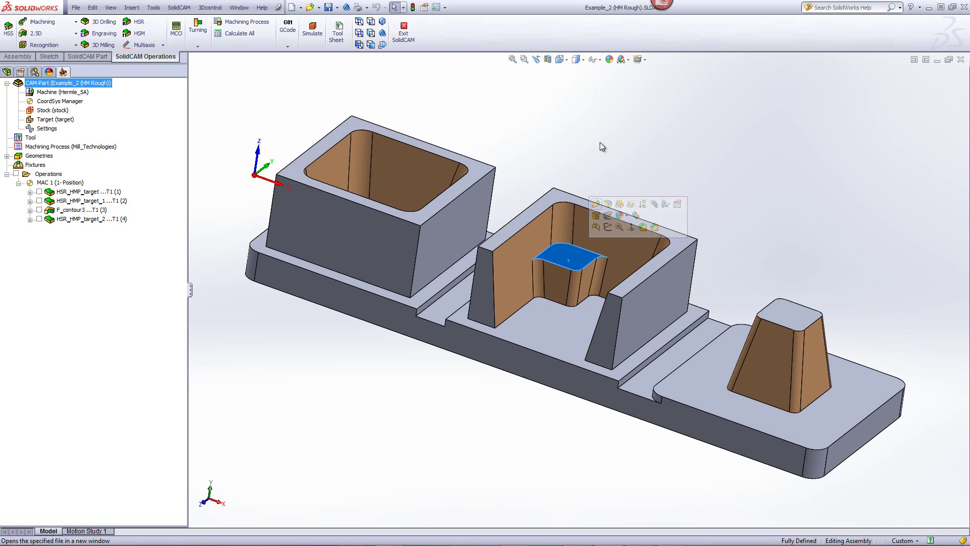
click(599, 142)
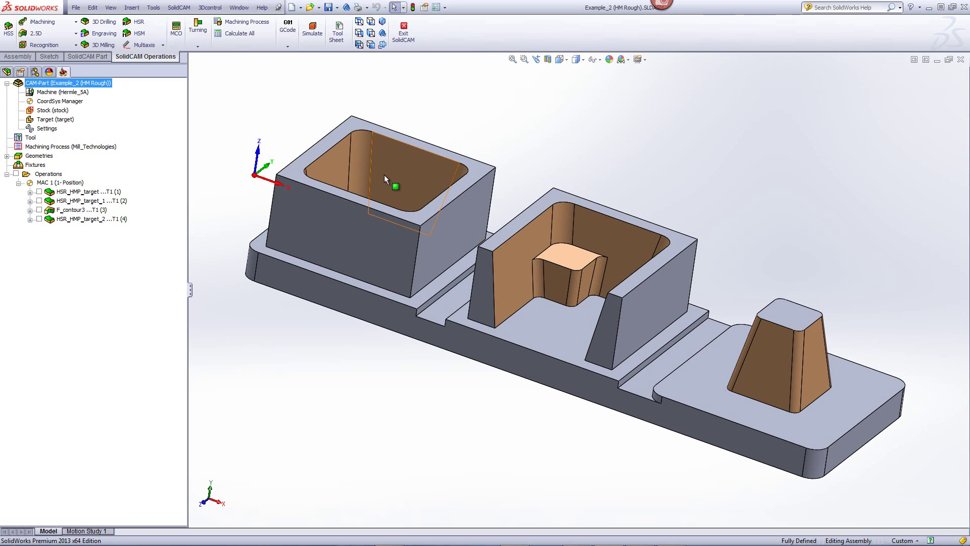
double_click(97, 192)
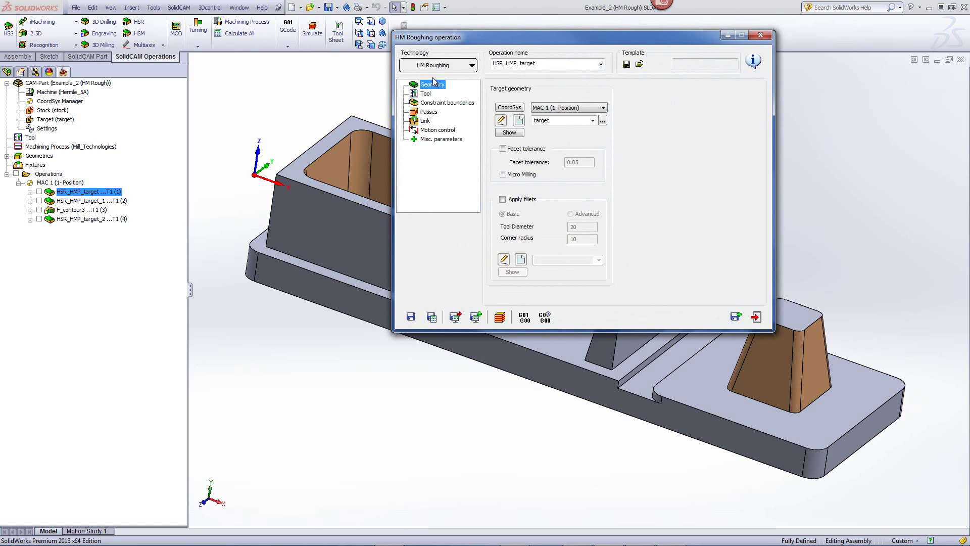
Step: Review HSR_HMP_target's HM Roughing tool and 'contour' boundary, then show its Passes settings
click(431, 66)
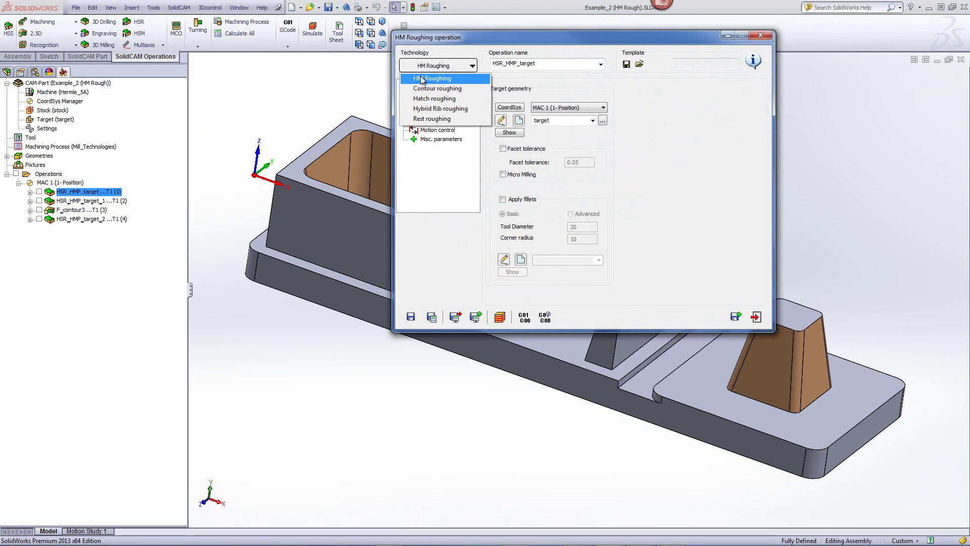
click(422, 80)
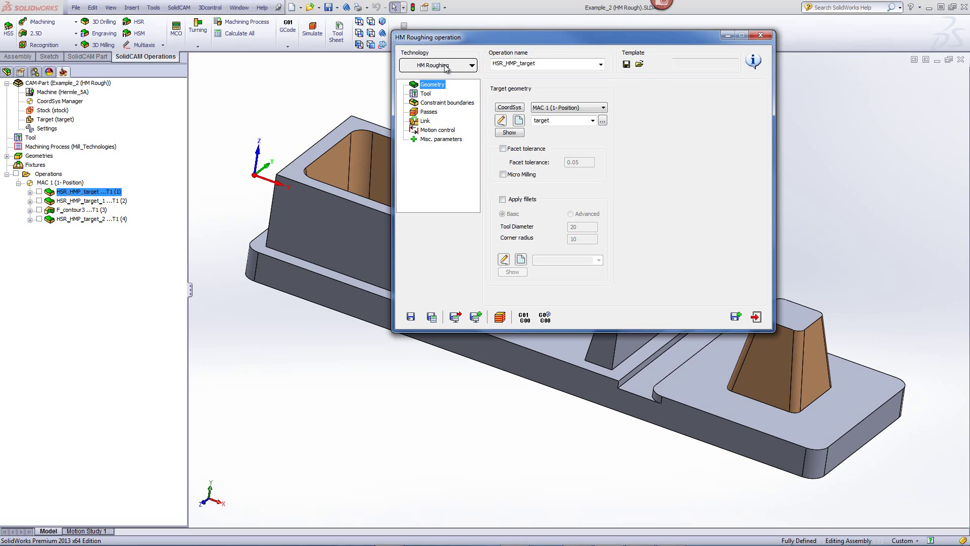
click(427, 95)
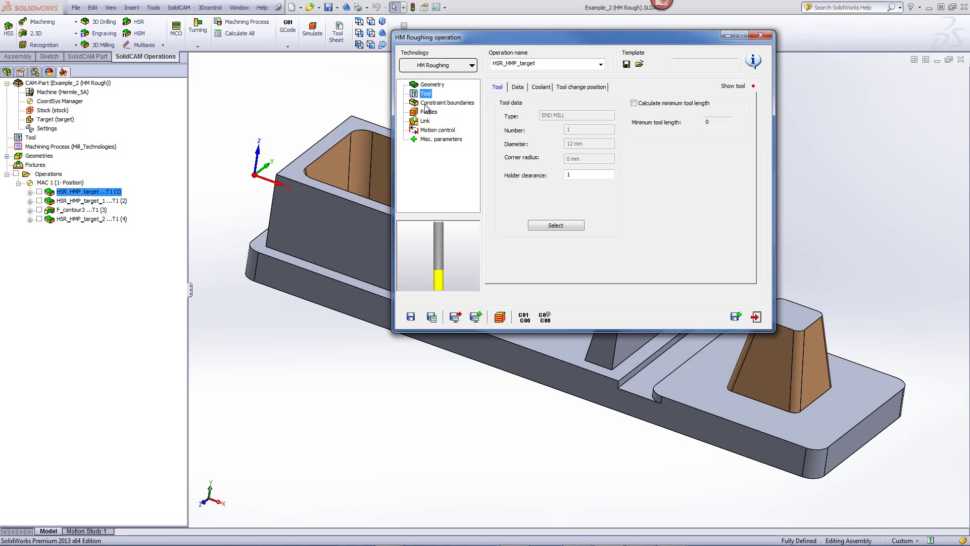
click(426, 106)
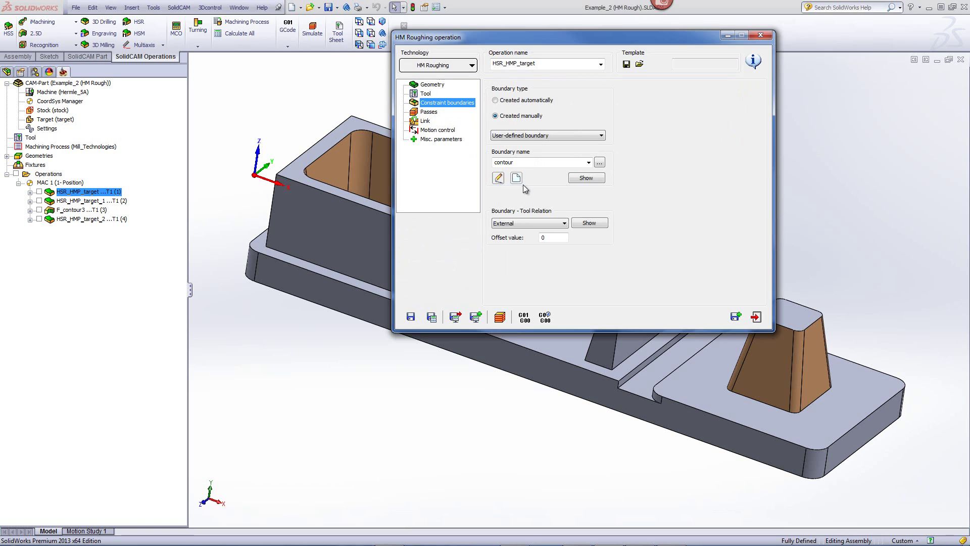
click(586, 178)
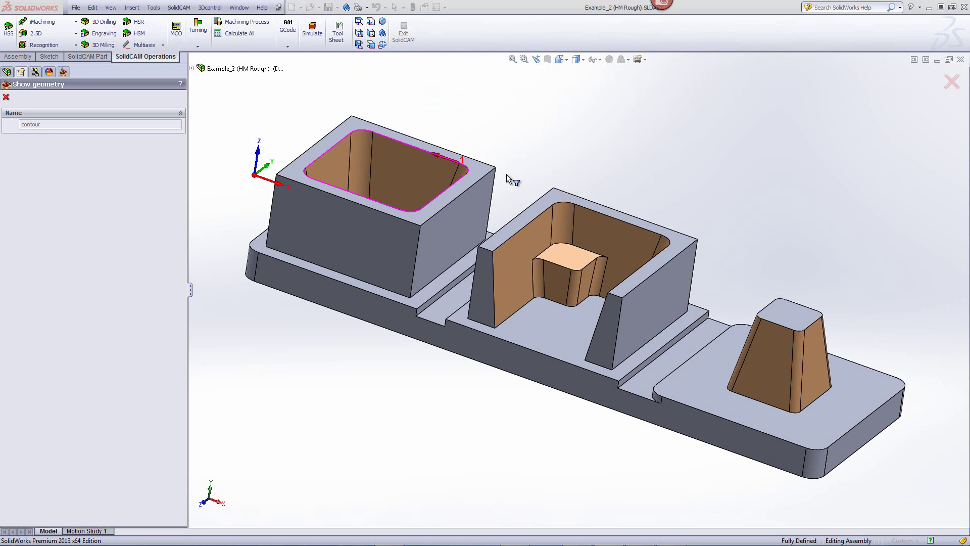
click(7, 96)
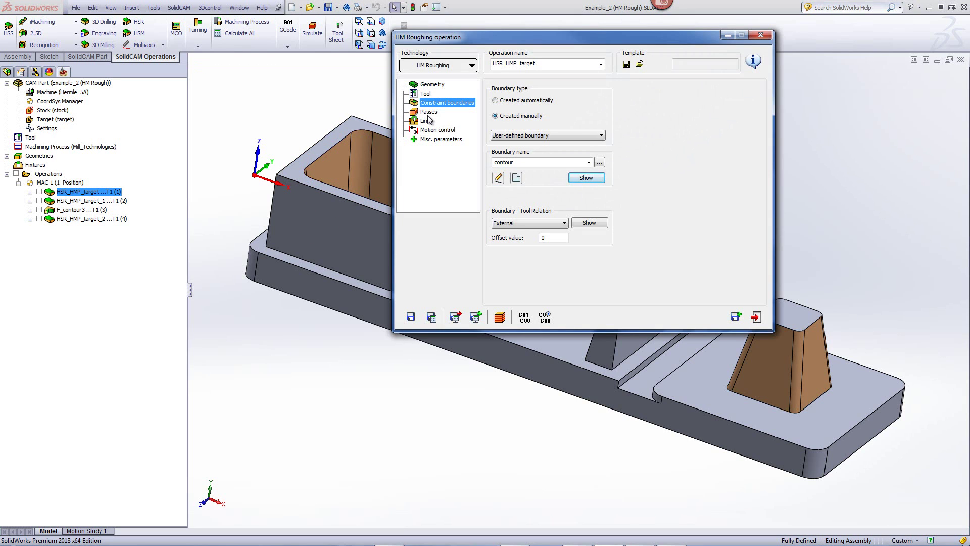
click(428, 115)
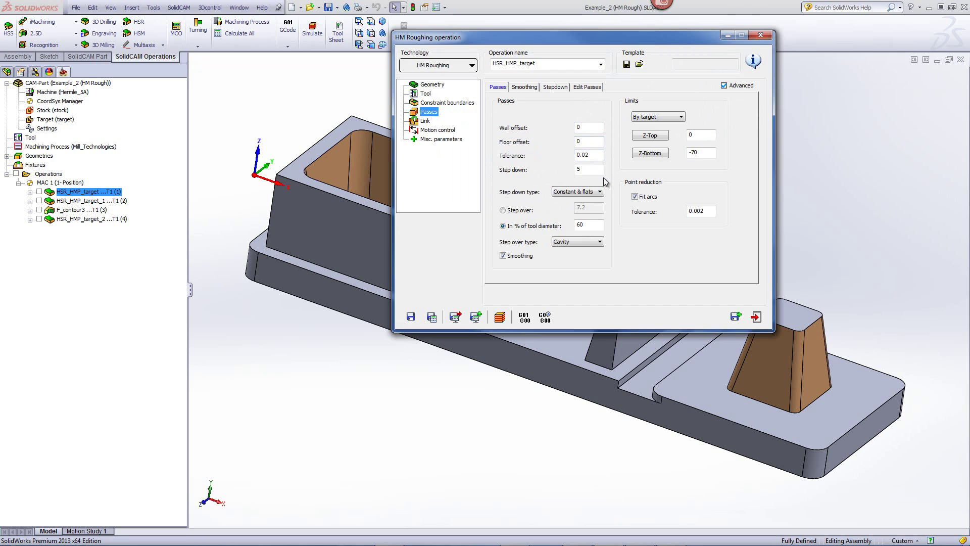
Step: List the HM roughing step-over types (Core, Cavity, HM spiral), leaving Cavity selected
click(287, 122)
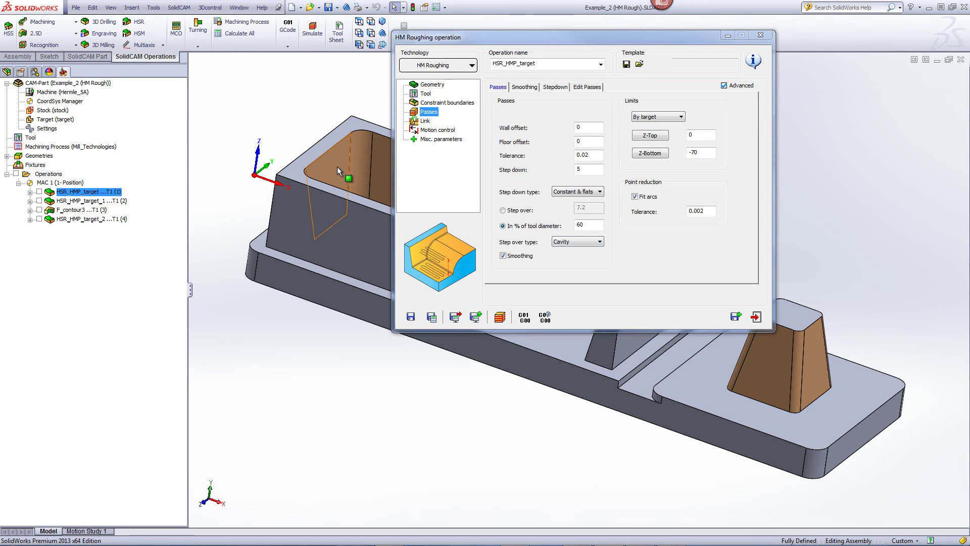
click(571, 243)
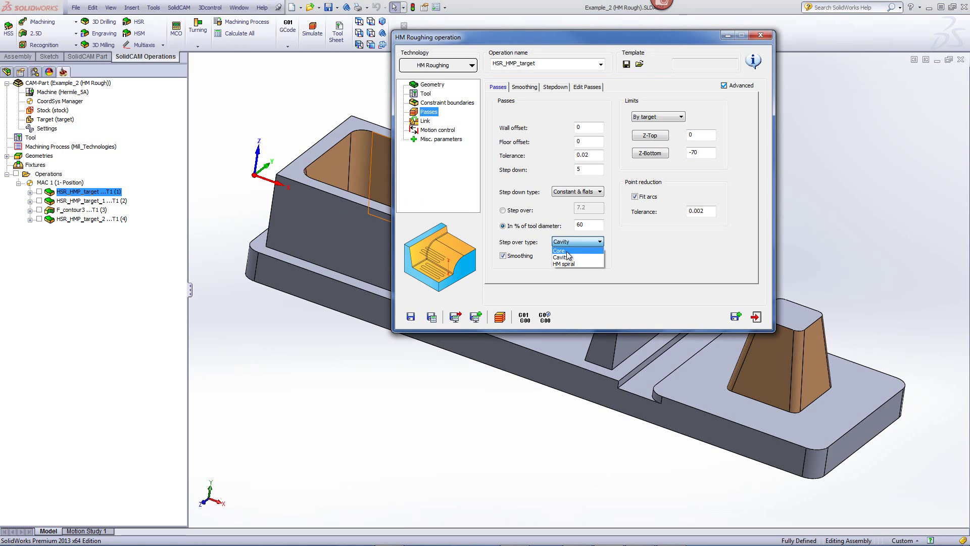
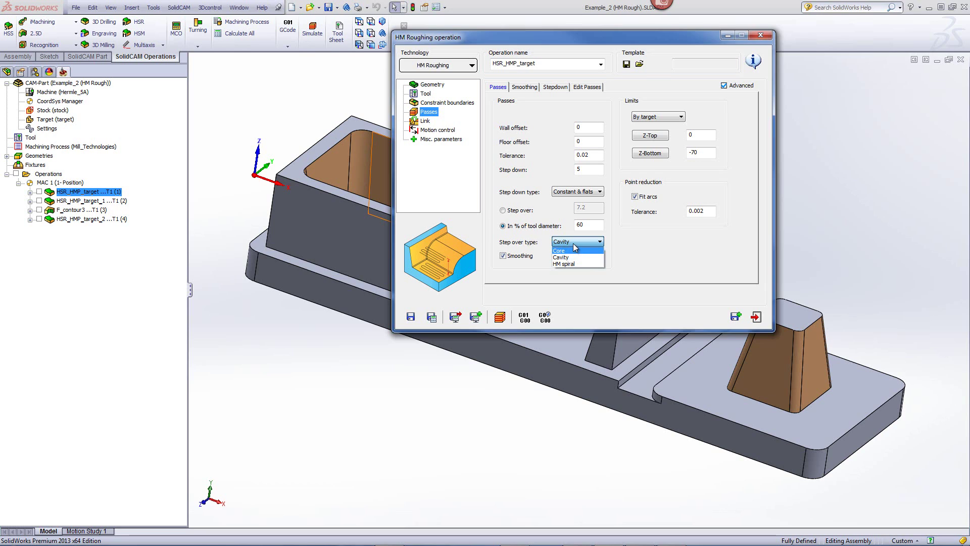
Step: Keep Cavity as HSR_HMP_target's step-over type and launch its toolpath simulation
click(564, 258)
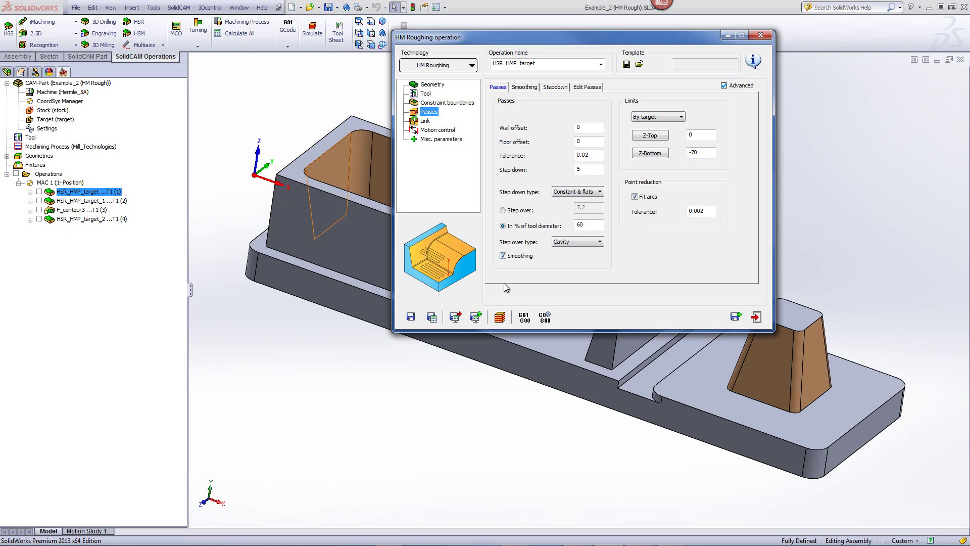
click(499, 318)
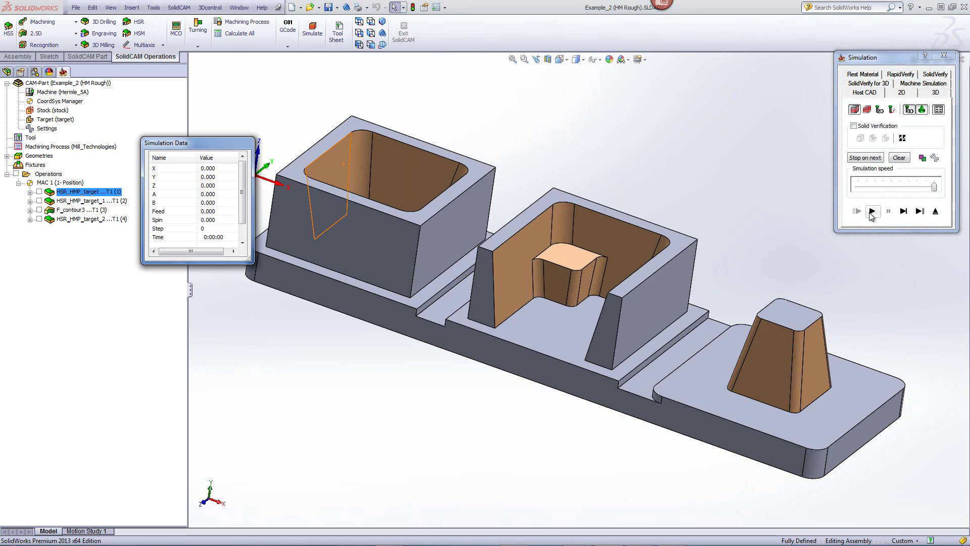
Step: Play the HSR_HMP_target simulation and orbit to watch the left pocket being cleared
click(871, 212)
scroll(400, 168, down, 2)
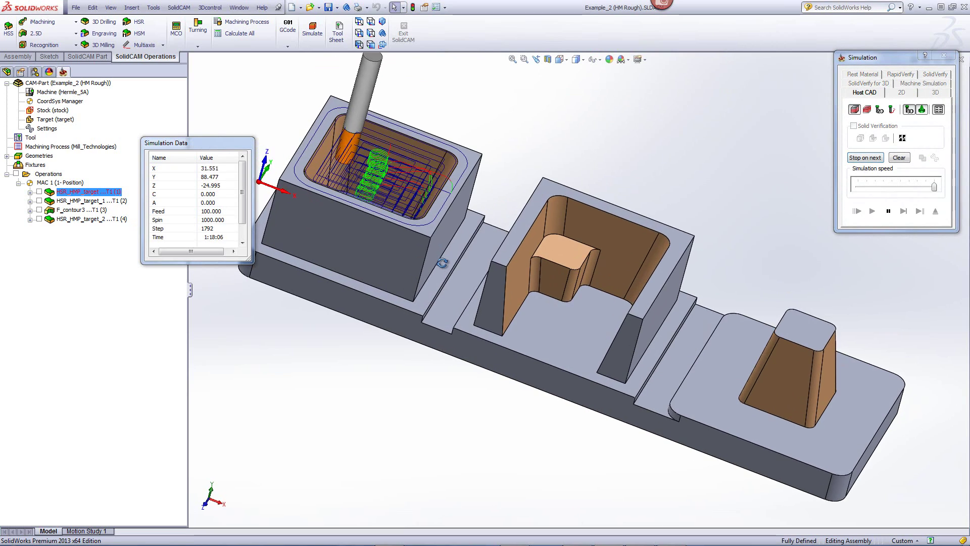
scroll(400, 169, down, 2)
scroll(400, 168, down, 2)
mouse_move(400, 168)
middle_down()
mouse_move(404, 177)
mouse_move(400, 166)
middle_up()
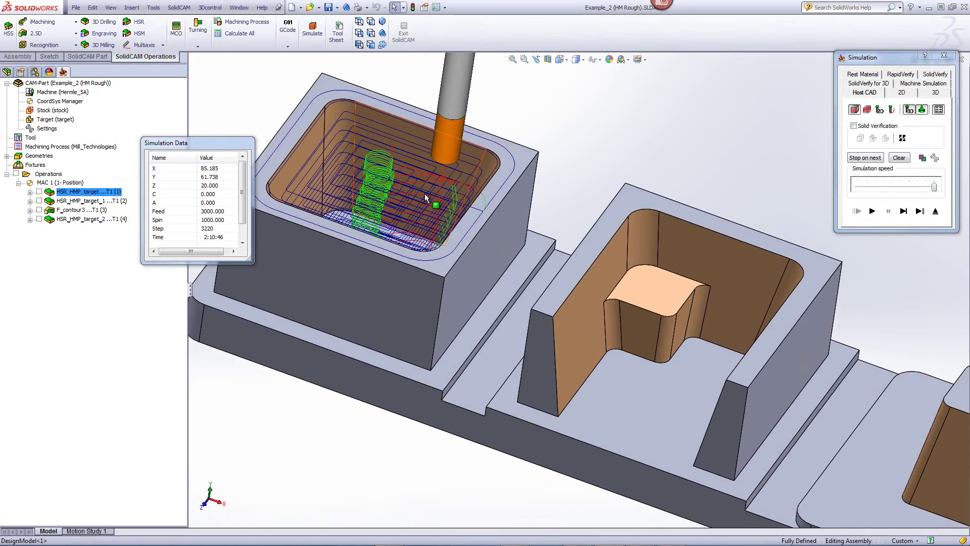
middle_drag(426, 202, 428, 206)
Step: Finish inspecting the toolpath, then exit the simulation and close the HSR_HMP_target dialog
scroll(428, 206, up, 3)
scroll(429, 209, up, 1)
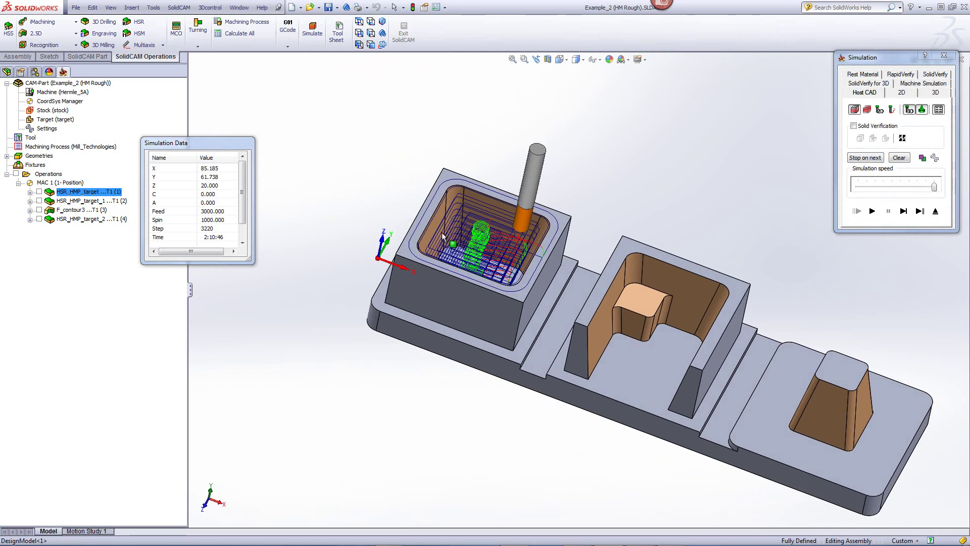
scroll(499, 251, down, 2)
scroll(498, 251, down, 1)
scroll(499, 251, down, 2)
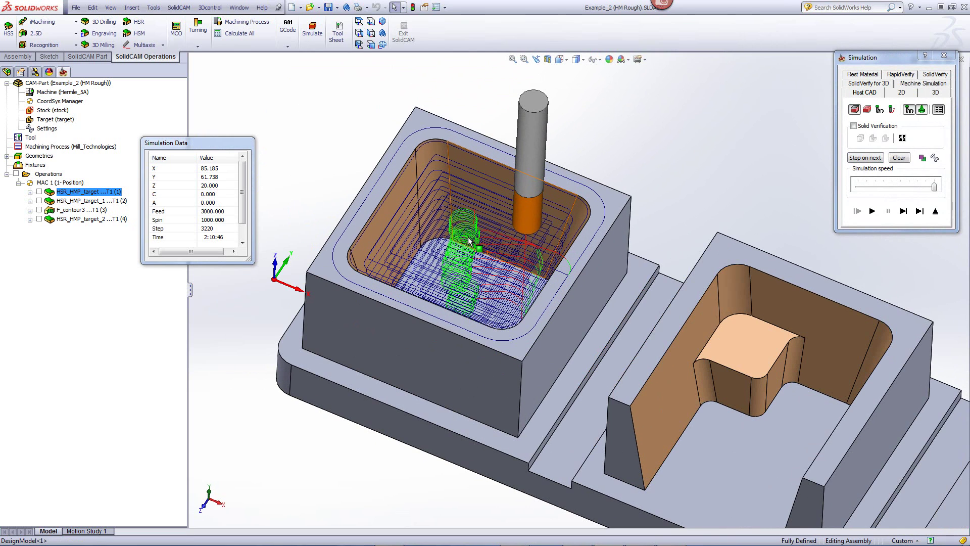
click(936, 213)
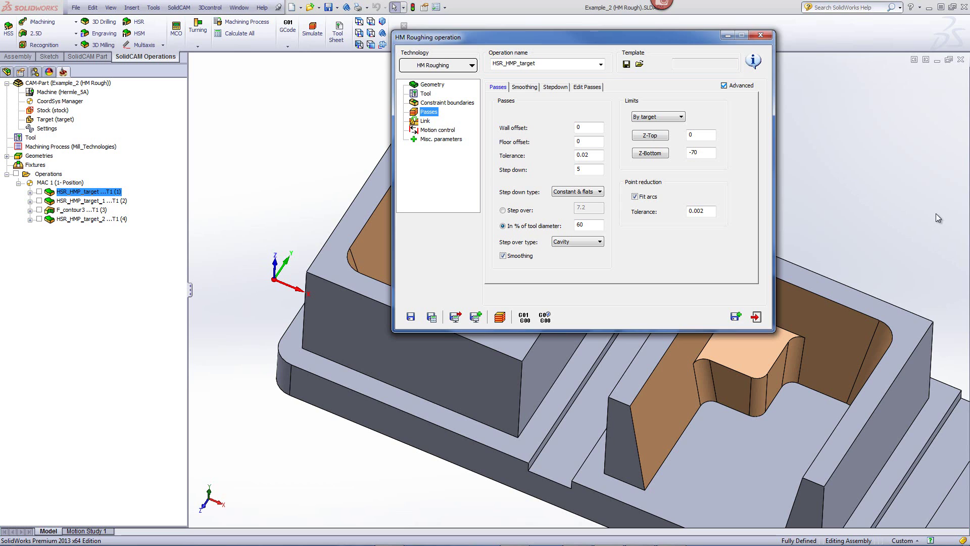
click(755, 317)
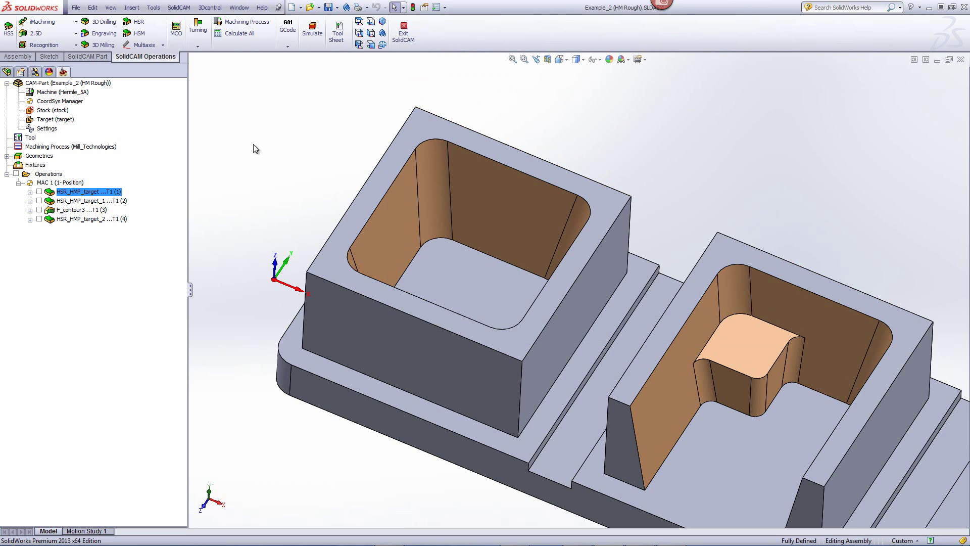
Step: Open HSR_HMP_target_1 and preview its contour2 constraint boundary around the boss
double_click(78, 202)
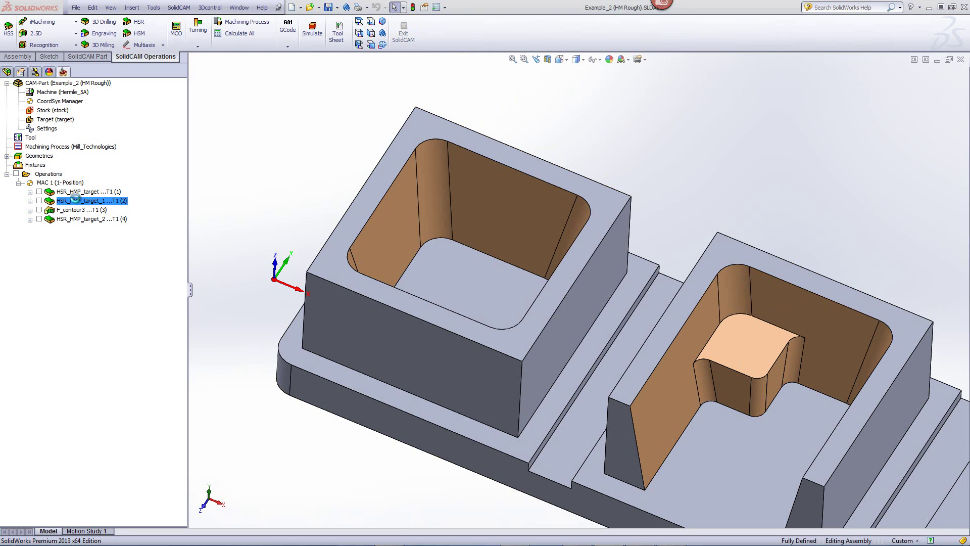
click(382, 22)
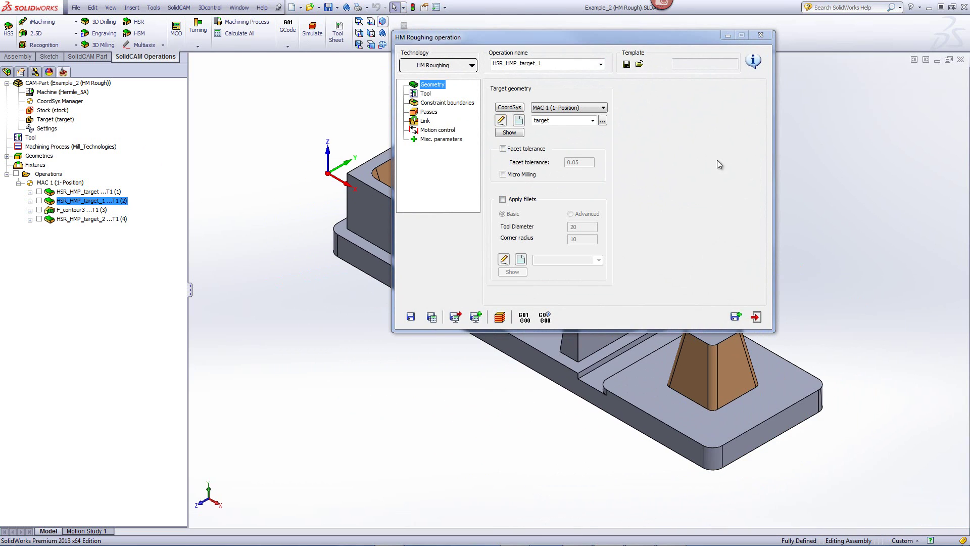
click(433, 103)
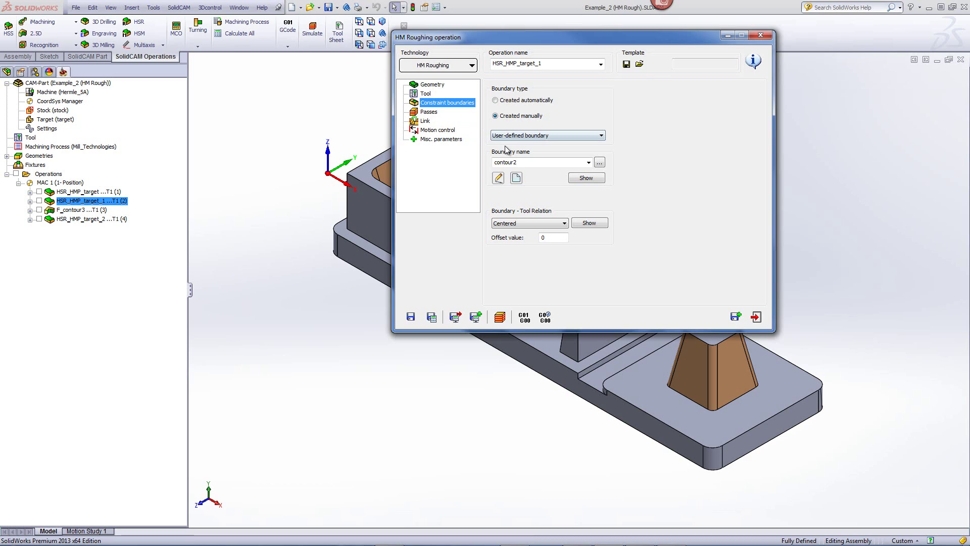
click(586, 178)
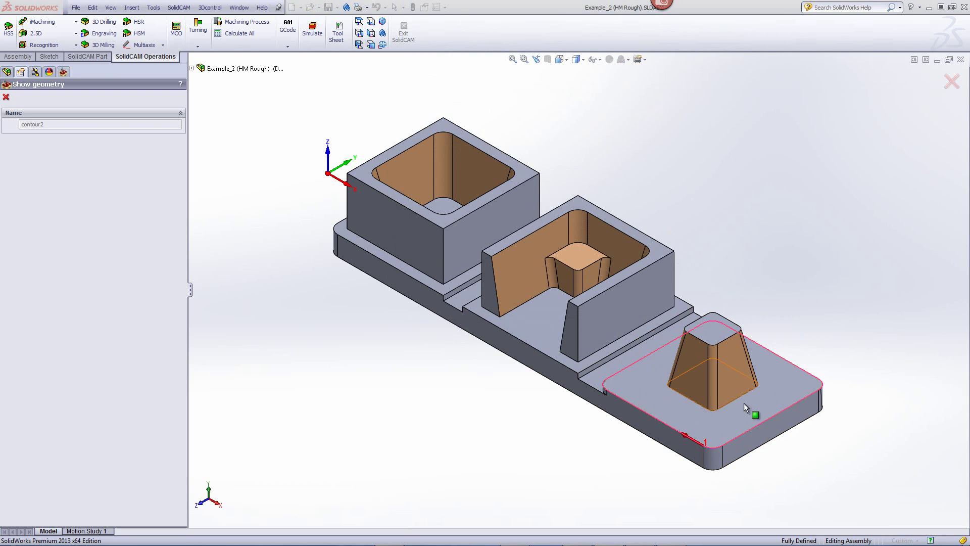
click(6, 97)
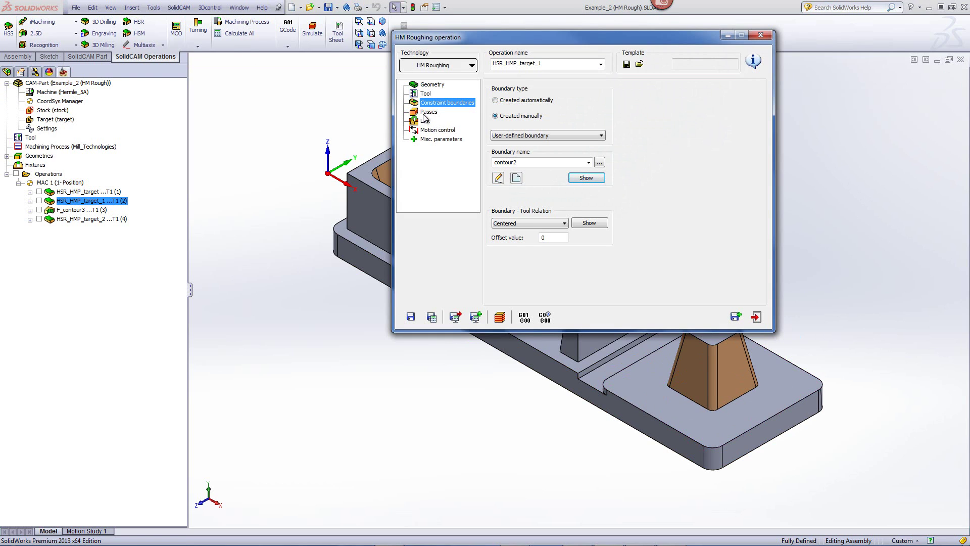
Step: Confirm HSR_HMP_target_1's passes: Core step-over and step down 5
click(427, 111)
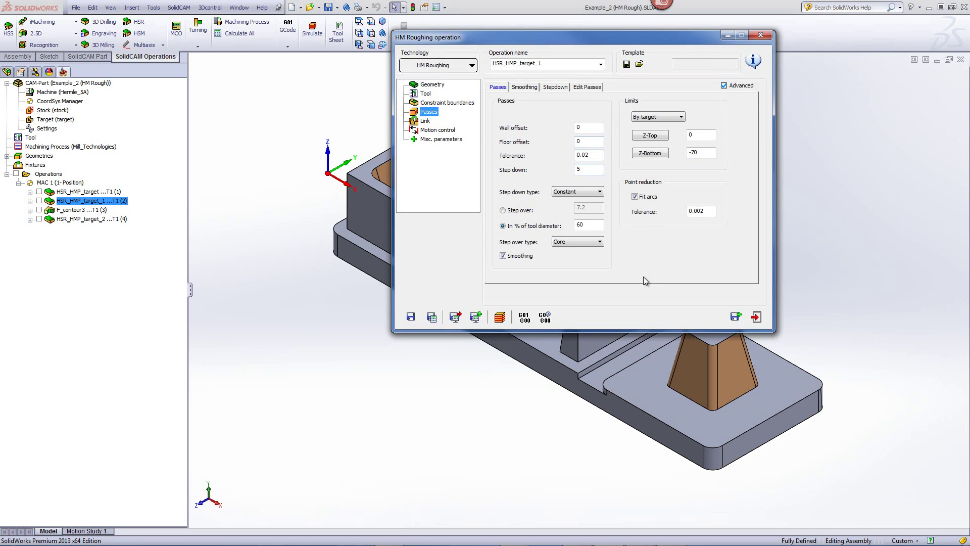
click(577, 242)
click(569, 251)
click(602, 173)
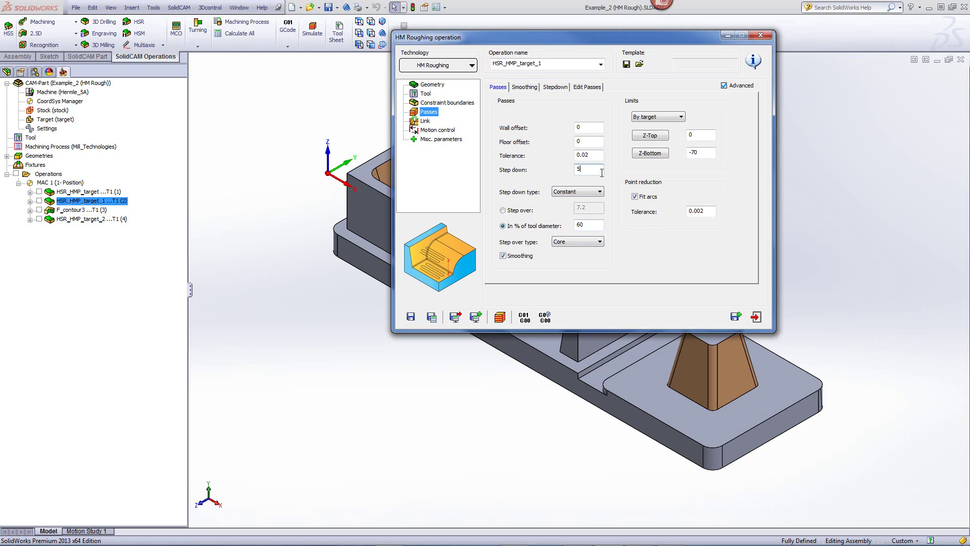
Step: Simulate HSR_HMP_target_1, zooming and orbiting around the tapered boss toolpaths
click(499, 316)
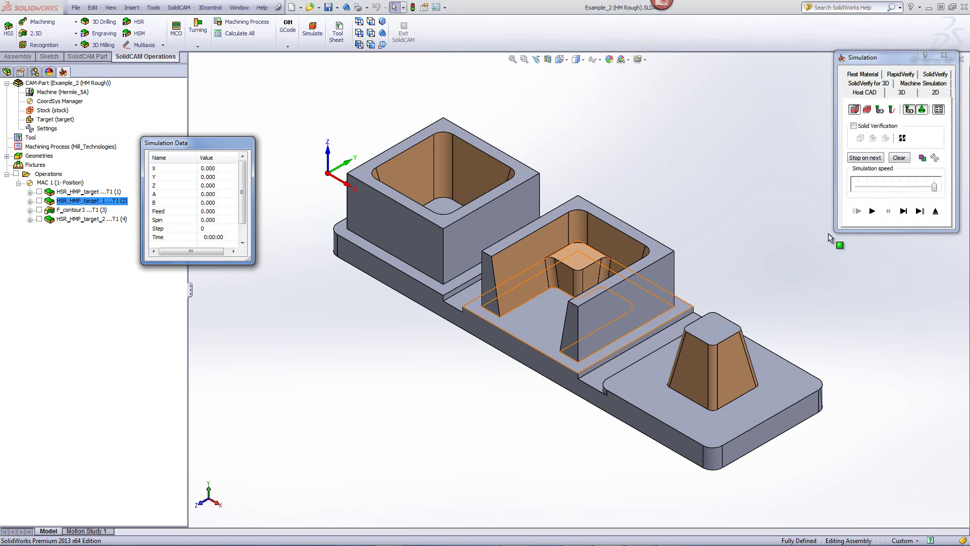
click(873, 211)
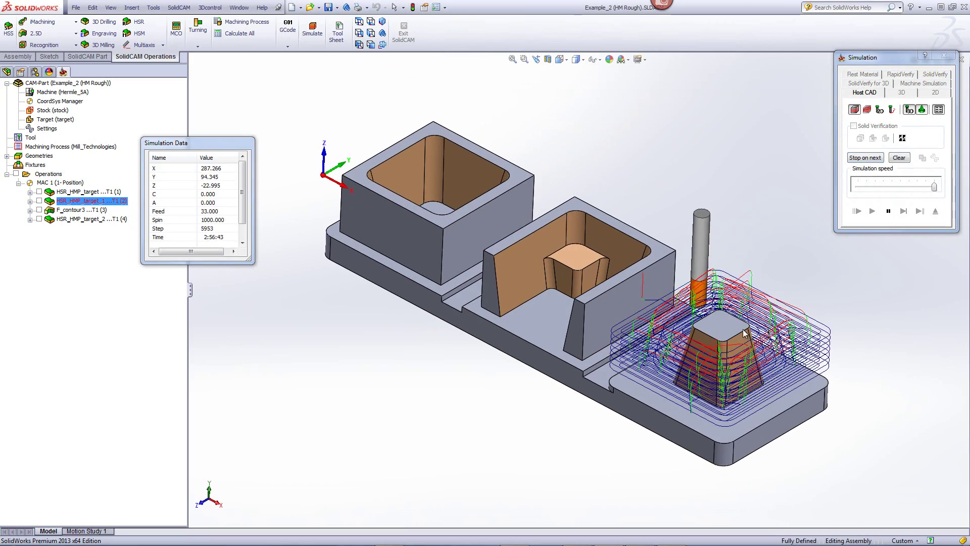
scroll(721, 338, down, 2)
scroll(733, 342, down, 3)
scroll(735, 349, down, 2)
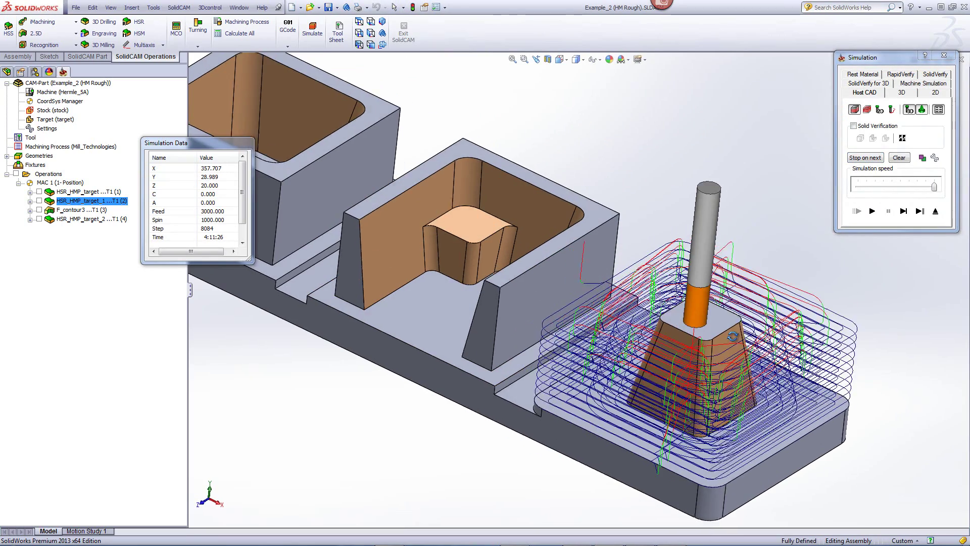
scroll(730, 364, down, 1)
scroll(725, 386, down, 2)
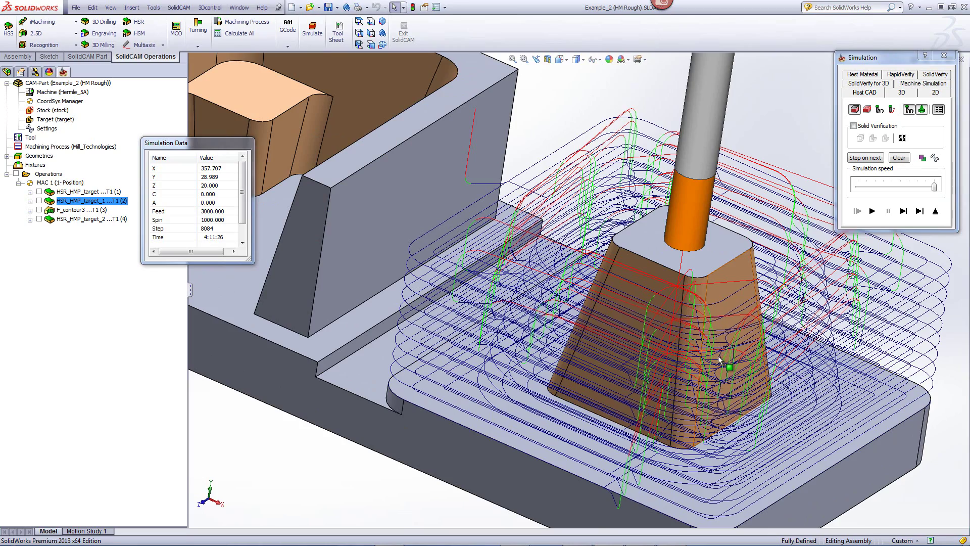
middle_drag(719, 359, 692, 360)
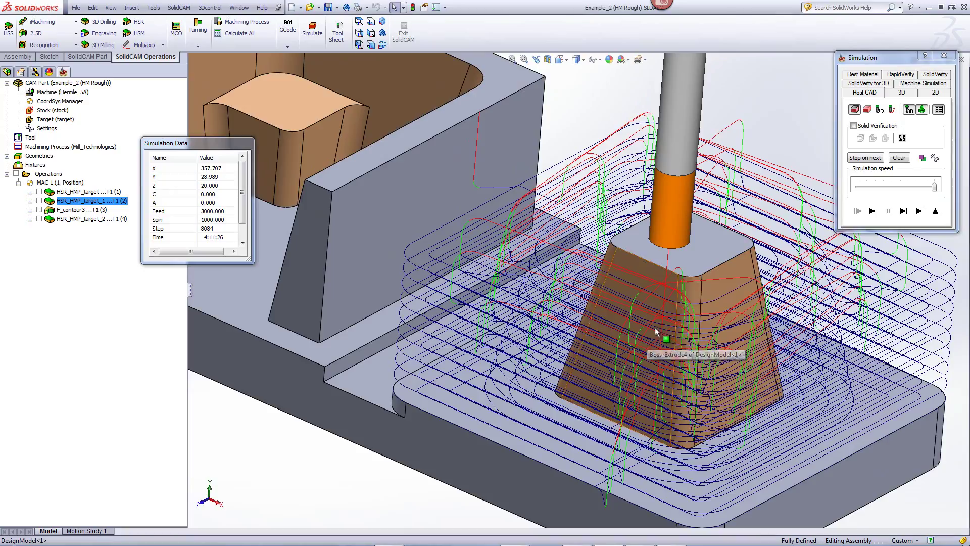
Step: Inspect the boss top from higher, then exit the simulation and close the HSR_HMP_target_1 dialog
scroll(656, 331, down, 1)
scroll(655, 326, down, 2)
scroll(654, 321, down, 2)
scroll(654, 312, down, 2)
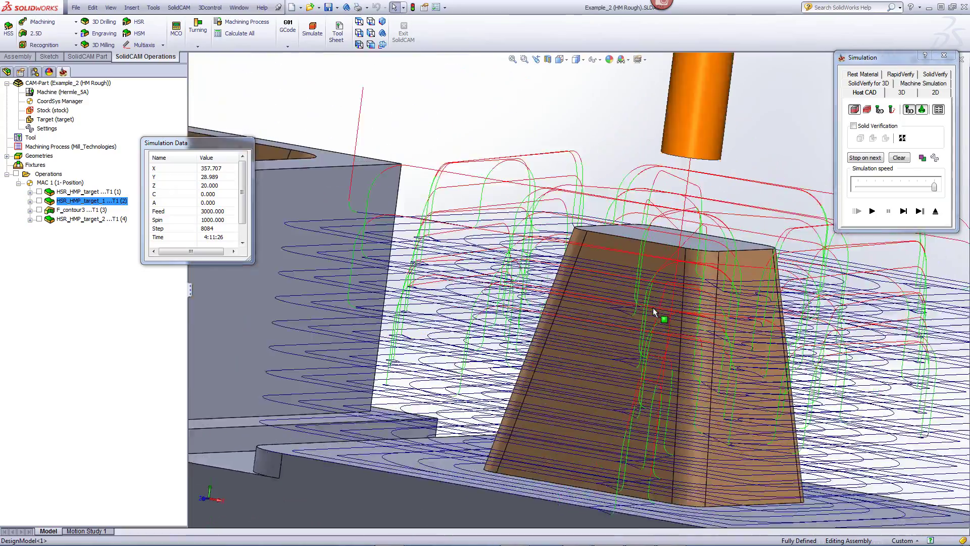
scroll(654, 311, up, 1)
scroll(589, 324, up, 2)
scroll(595, 324, up, 2)
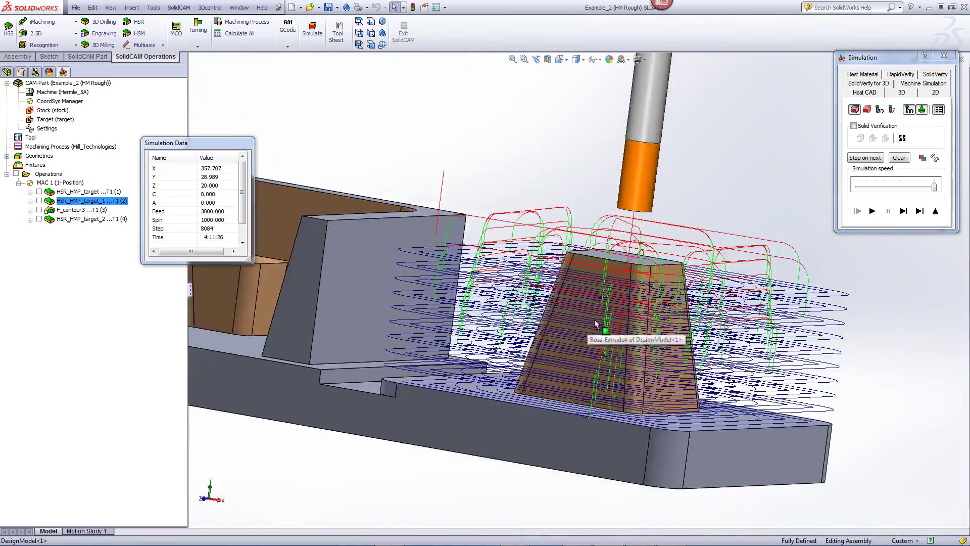
middle_drag(596, 324, 568, 336)
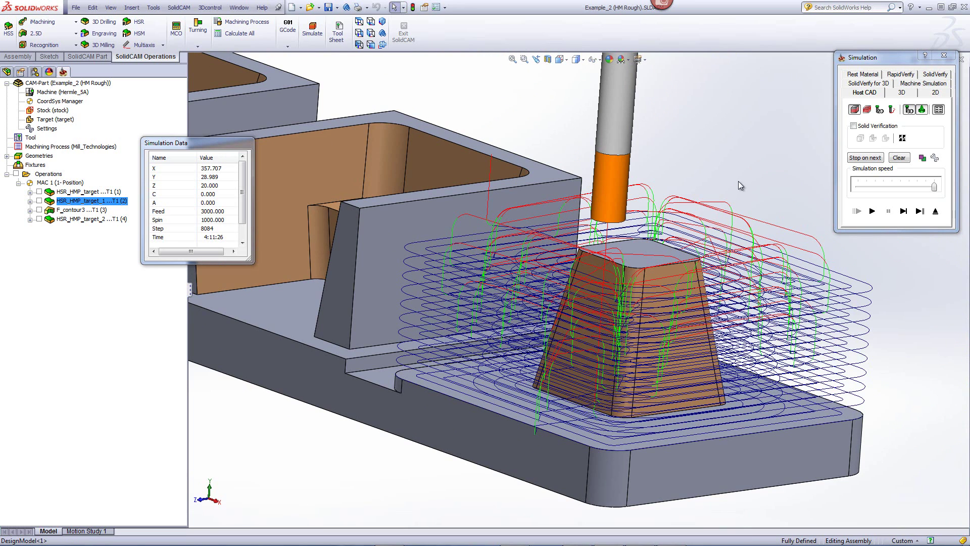
click(935, 212)
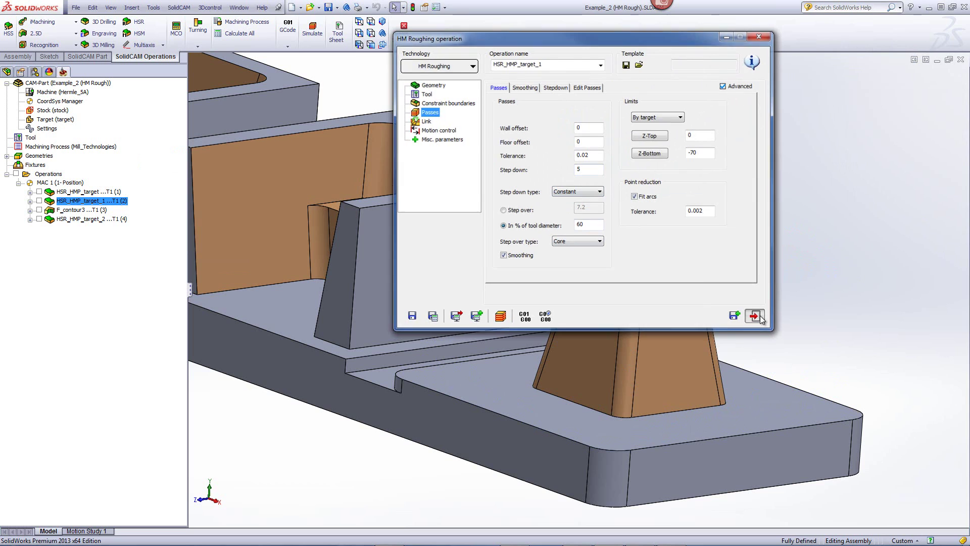
click(756, 316)
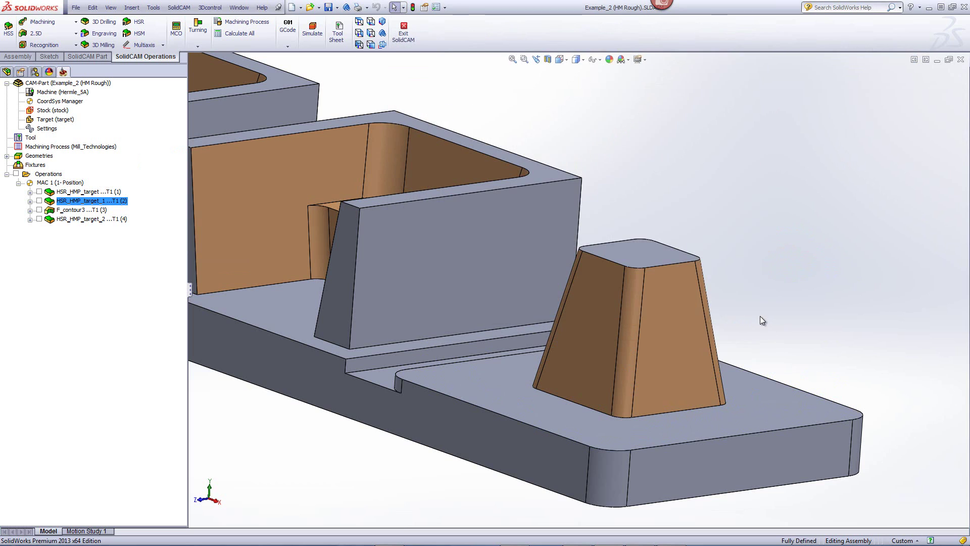
double_click(76, 221)
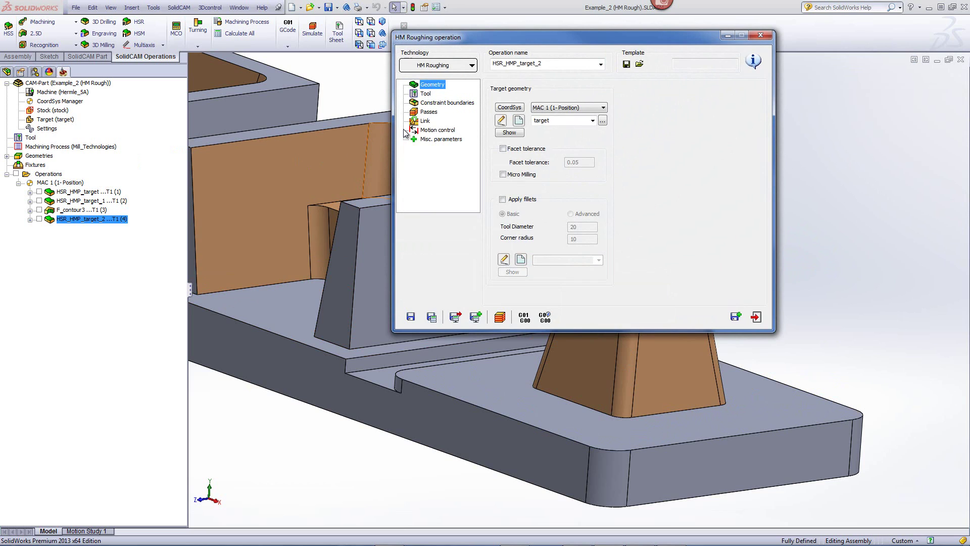
click(432, 103)
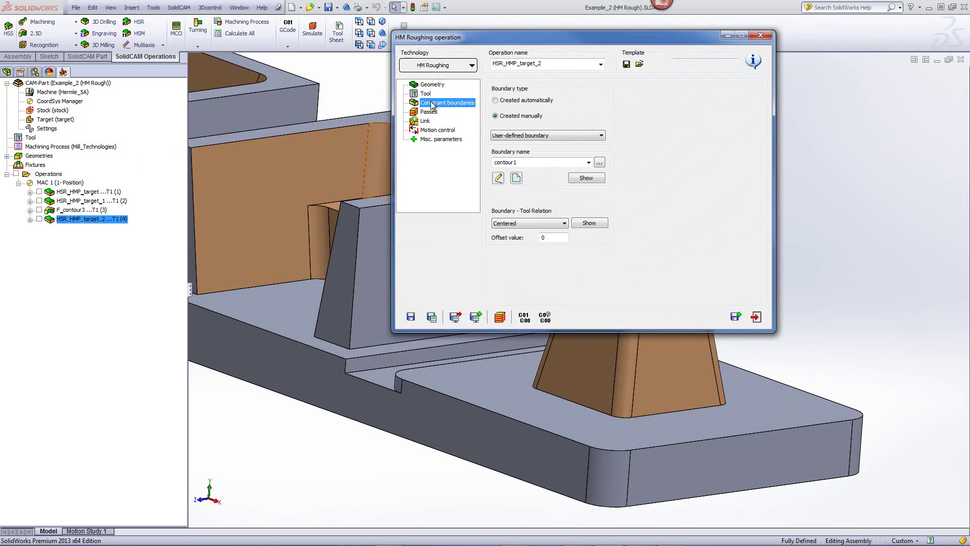
click(586, 178)
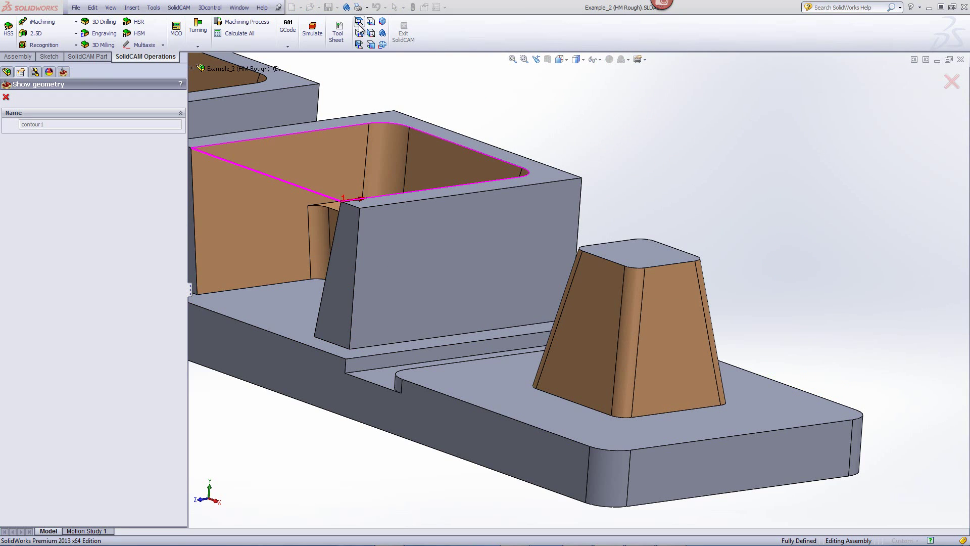
click(360, 25)
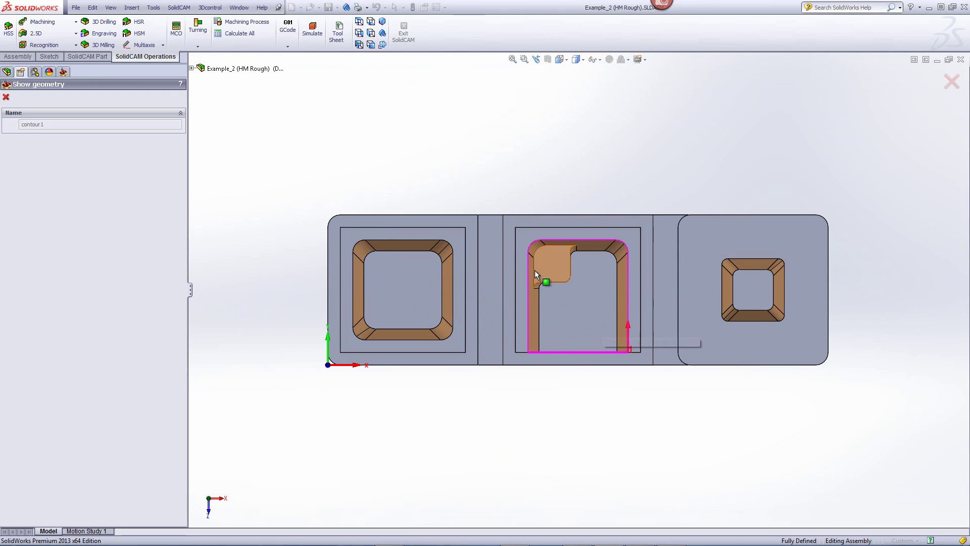
middle_drag(541, 393, 560, 289)
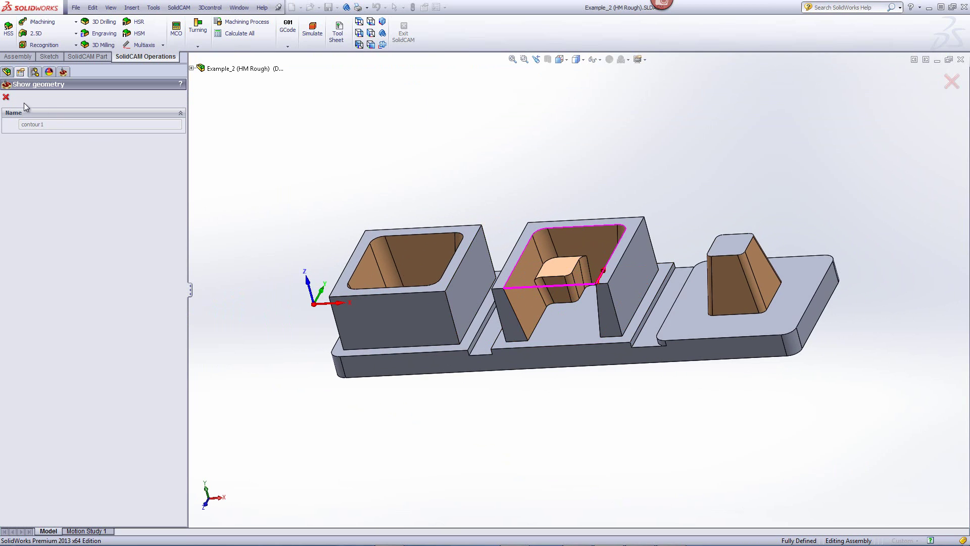
click(6, 98)
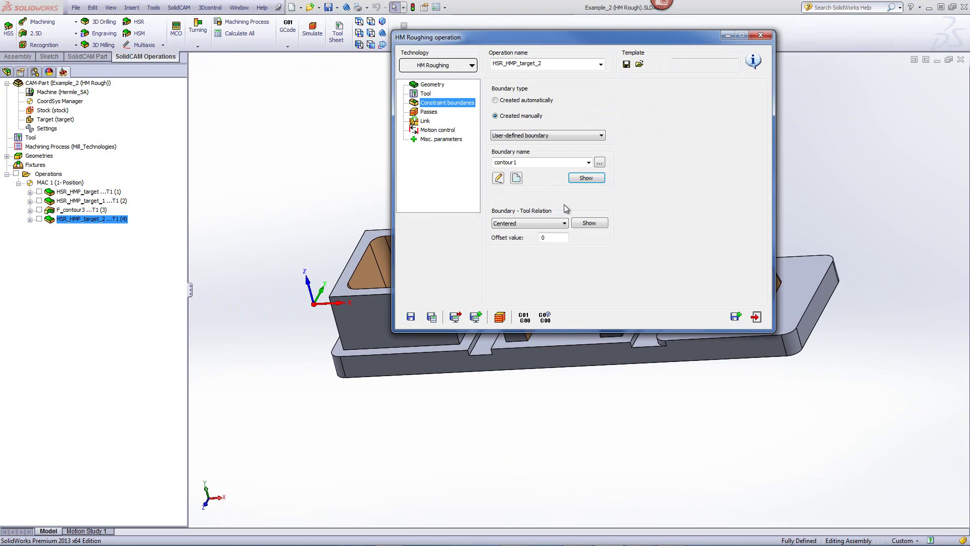
Step: Review HSR_HMP_target_2's passes, step down 7 with Constant type, and launch its simulation
click(432, 112)
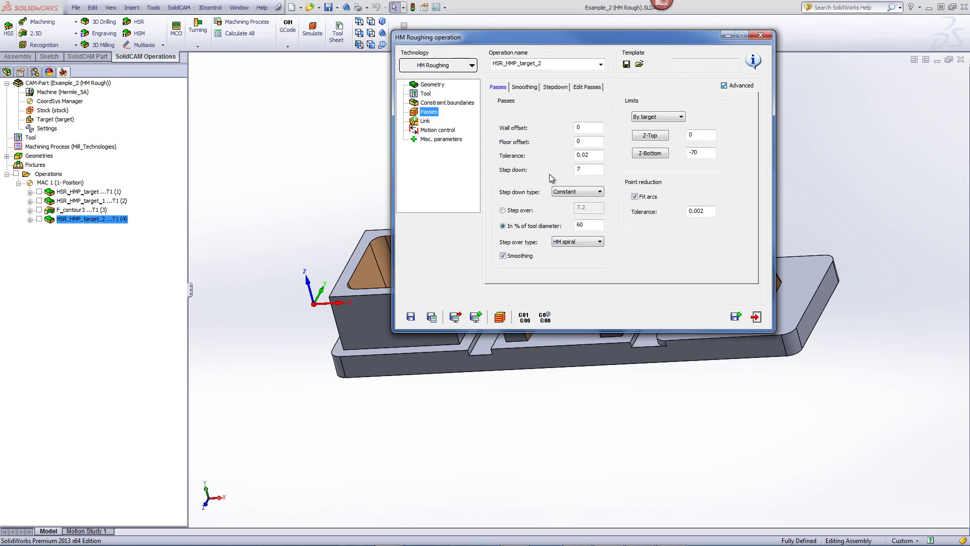
click(586, 170)
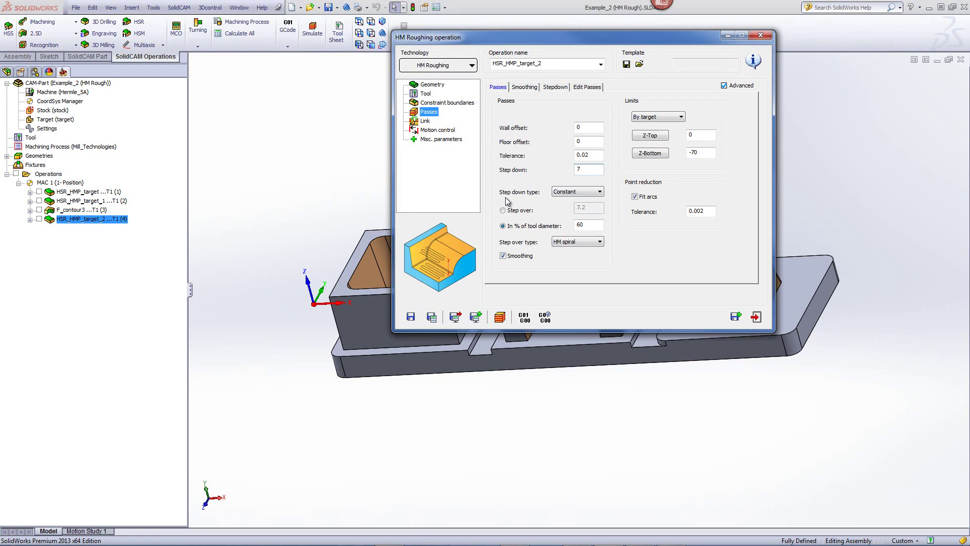
click(566, 196)
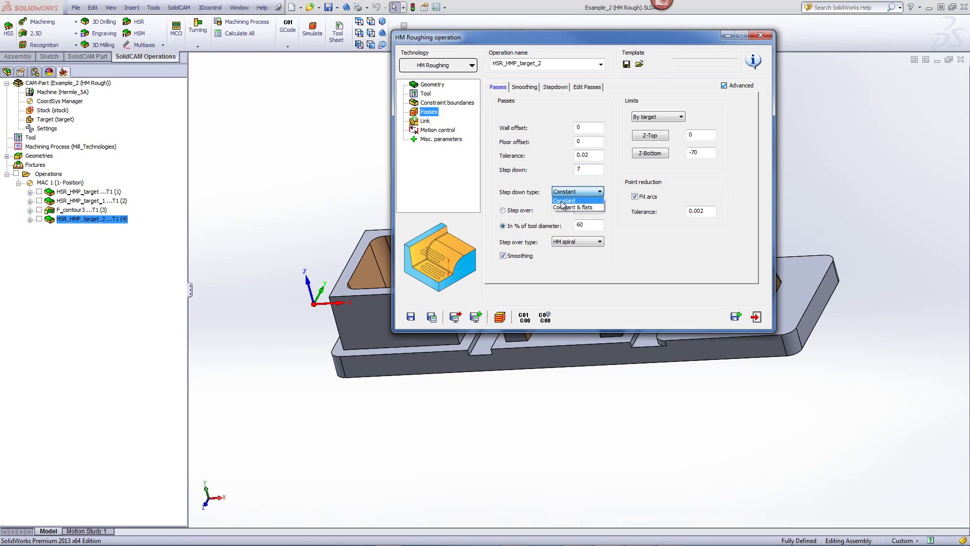
click(564, 201)
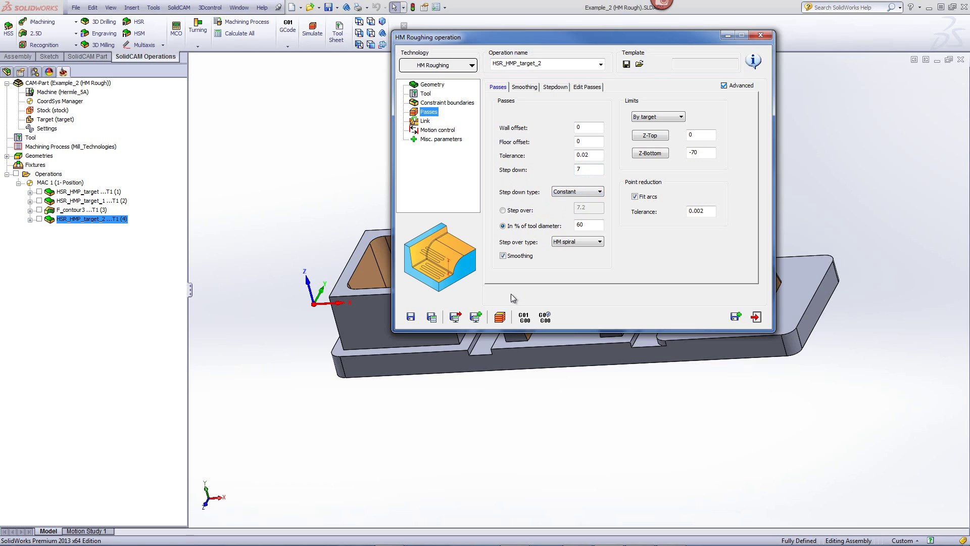
click(499, 316)
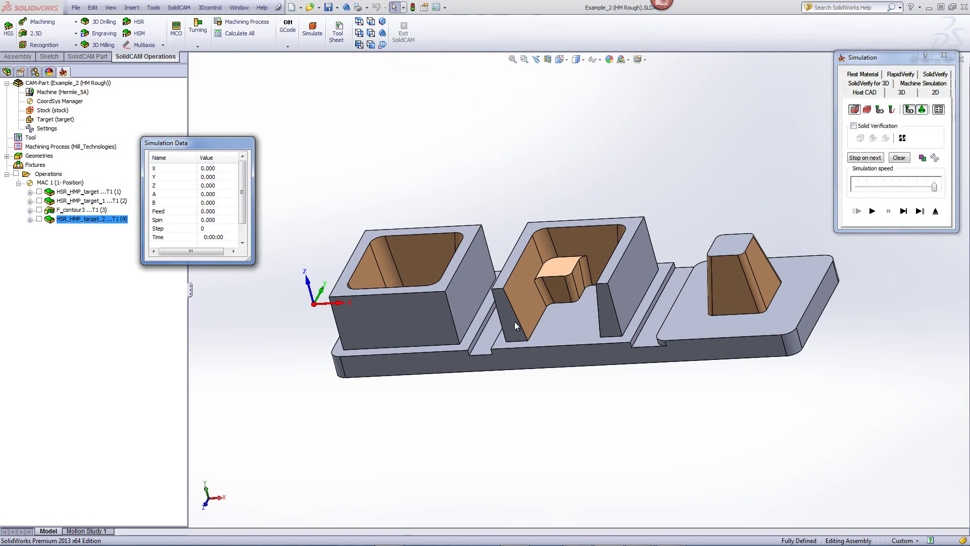
Step: Orient the part with the view buttons, zoom in, and play the HSR_HMP_target_2 toolpath
click(359, 33)
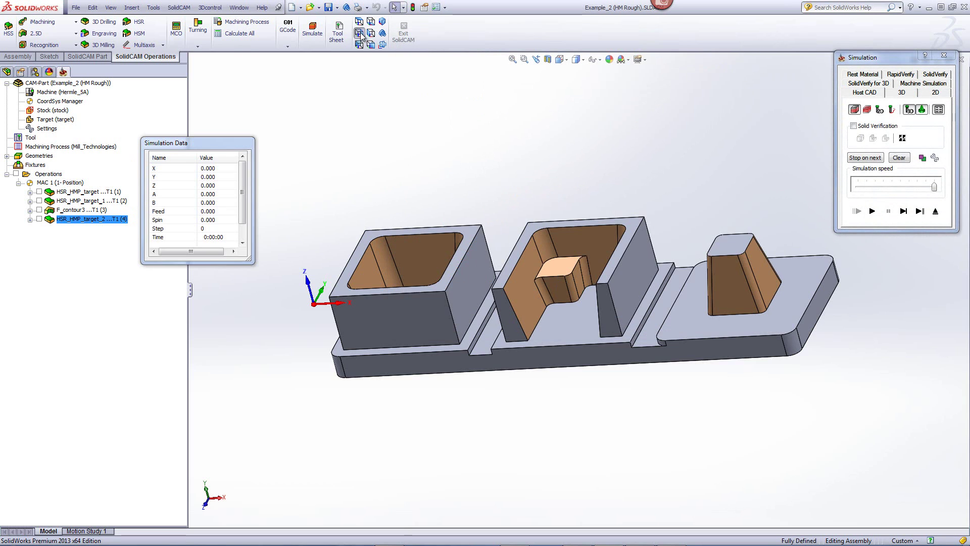
click(359, 44)
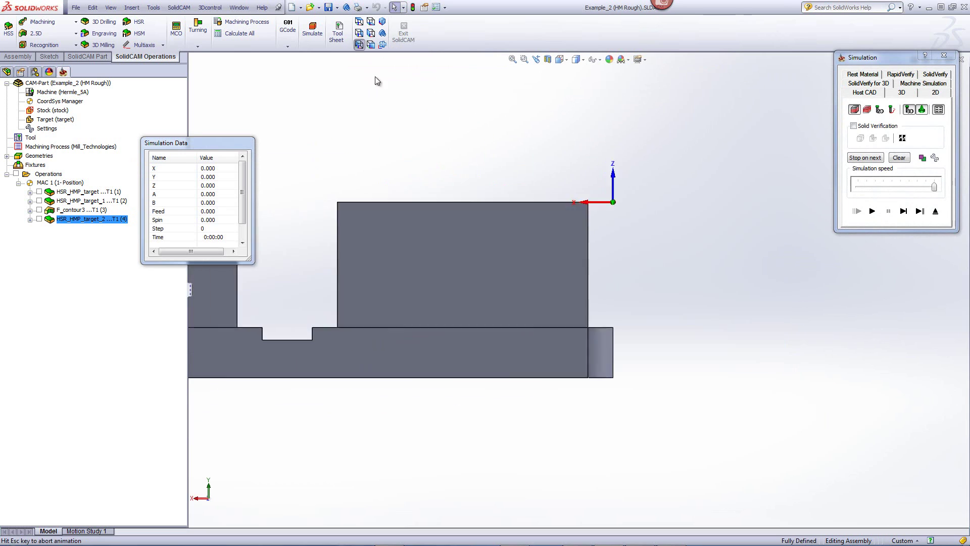
click(370, 45)
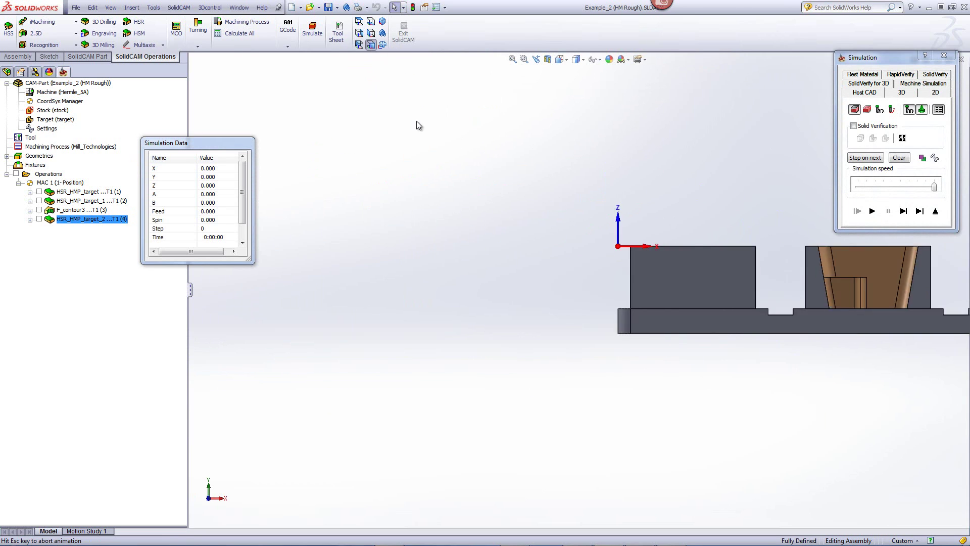
scroll(566, 301, down, 2)
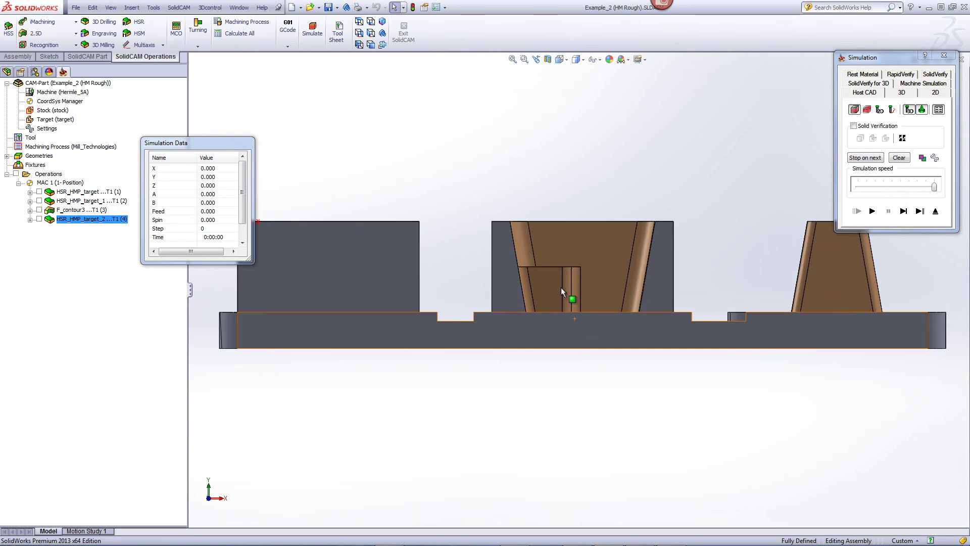
scroll(557, 277, down, 2)
click(873, 211)
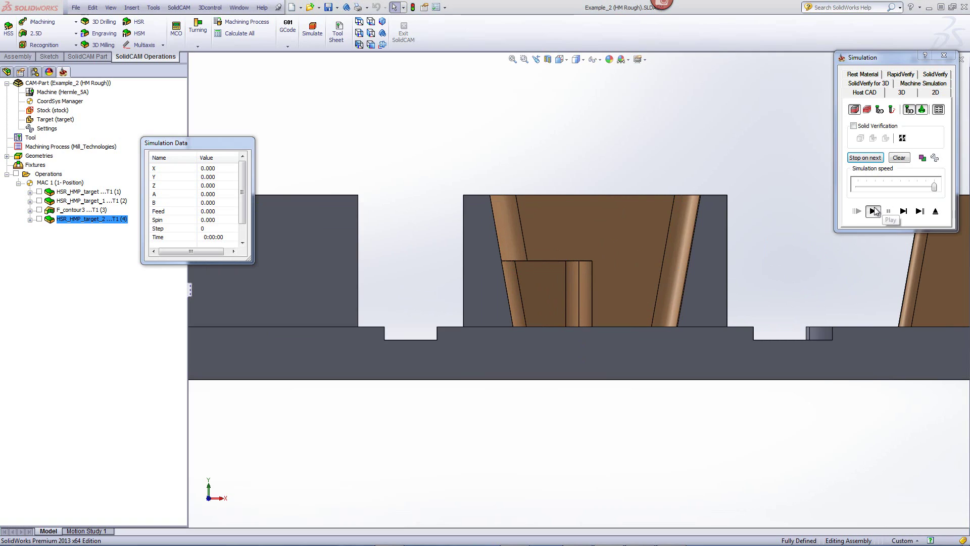
Step: Orbit and zoom to inspect the layered passes over the middle pocket and boss
middle_drag(703, 138, 687, 359)
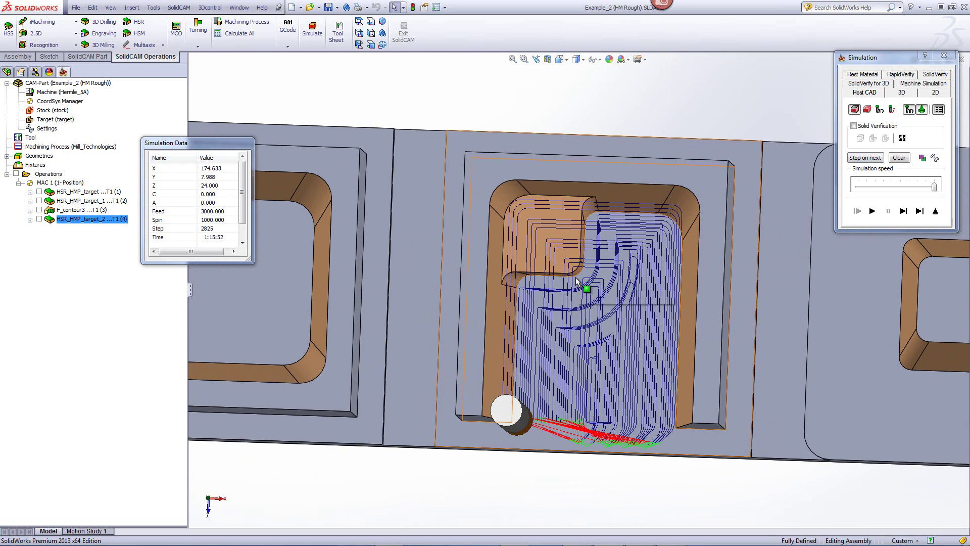
scroll(576, 298, up, 3)
scroll(576, 276, up, 2)
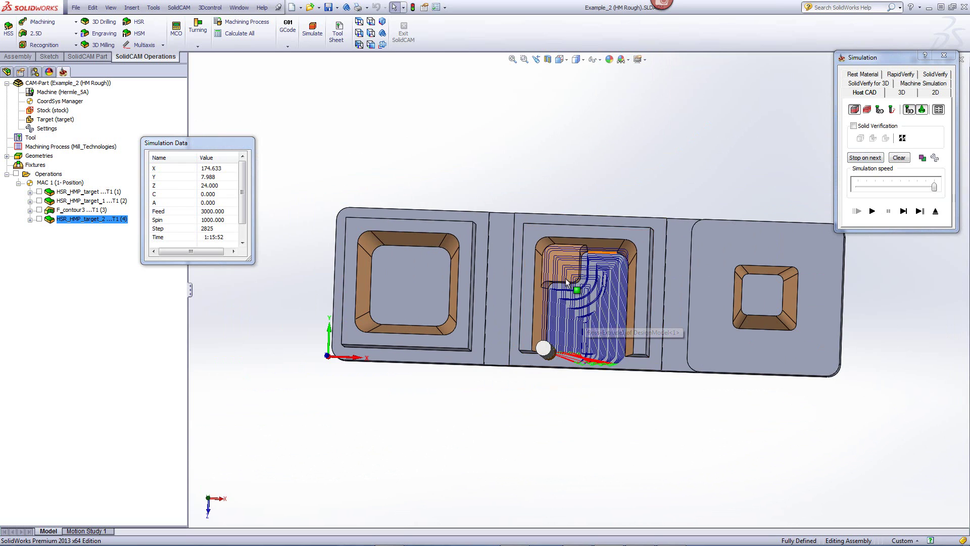
middle_drag(586, 289, 580, 316)
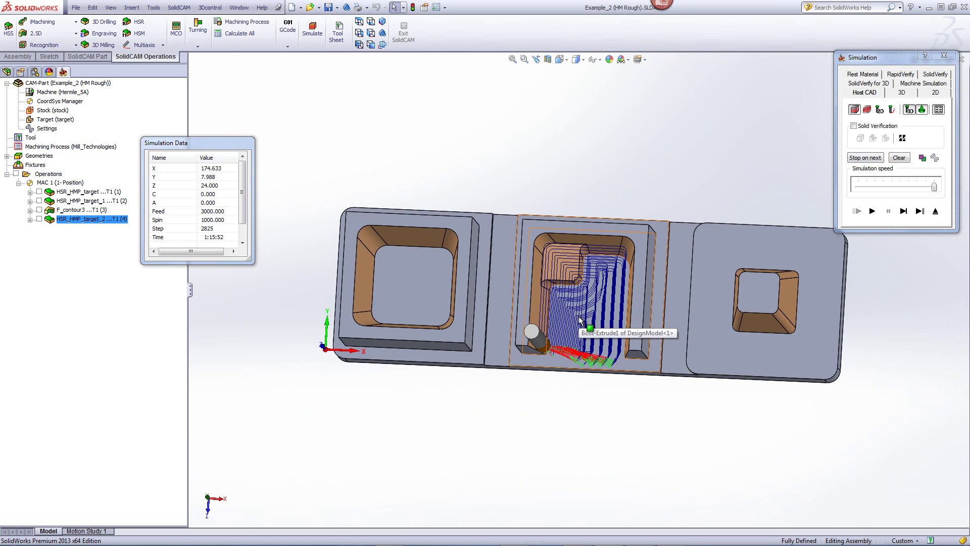
click(371, 45)
scroll(576, 264, down, 3)
scroll(556, 273, down, 3)
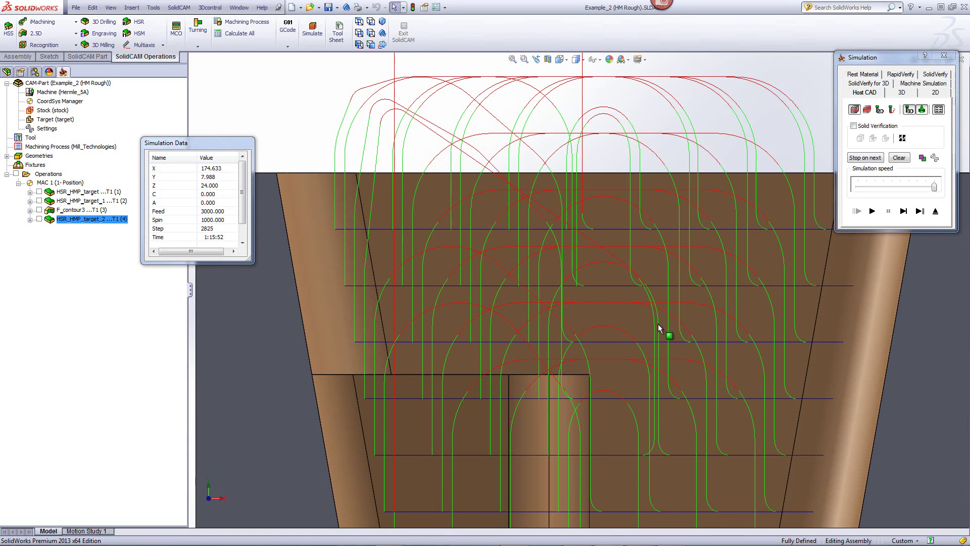
key(z)
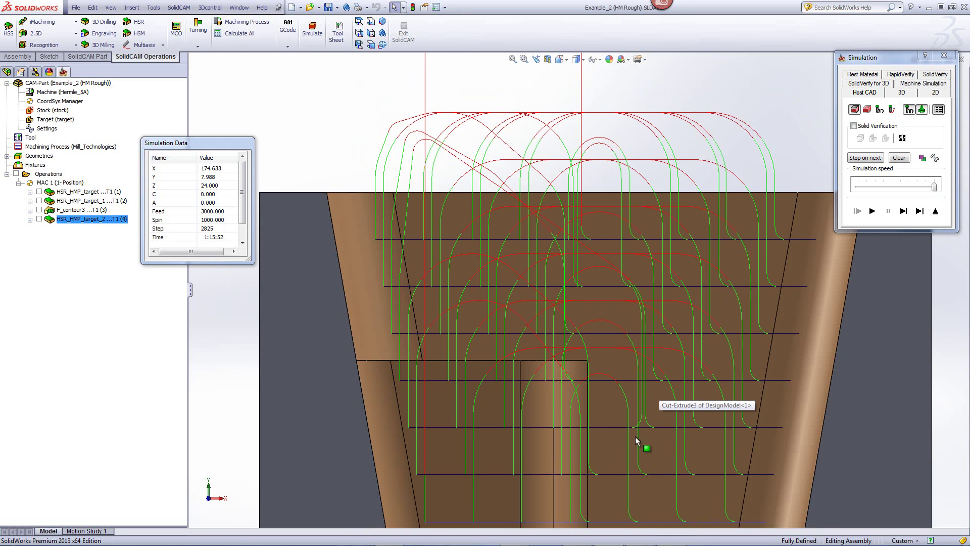
key(z)
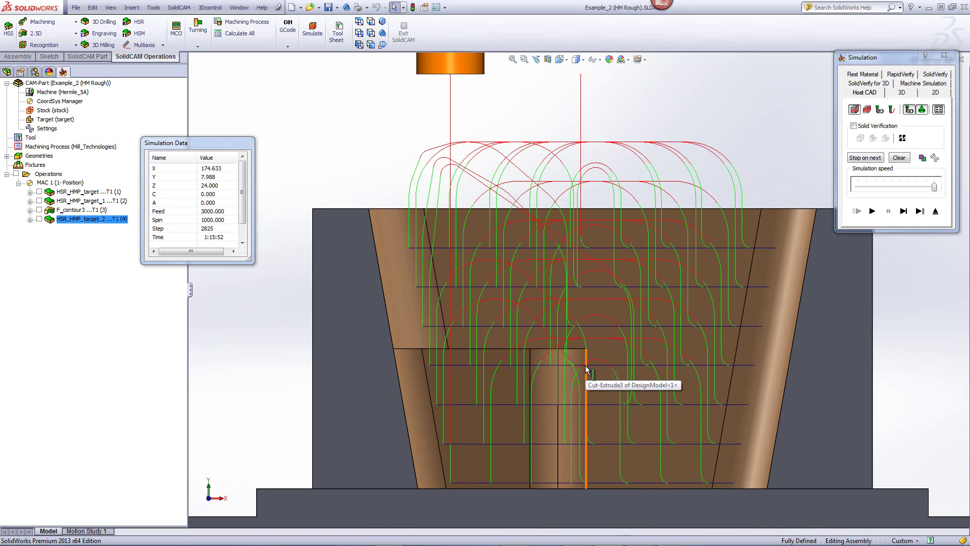
Step: Run SolidVerify material removal on the middle pocket, inspect the blue cut, then exit to the dialog
click(929, 75)
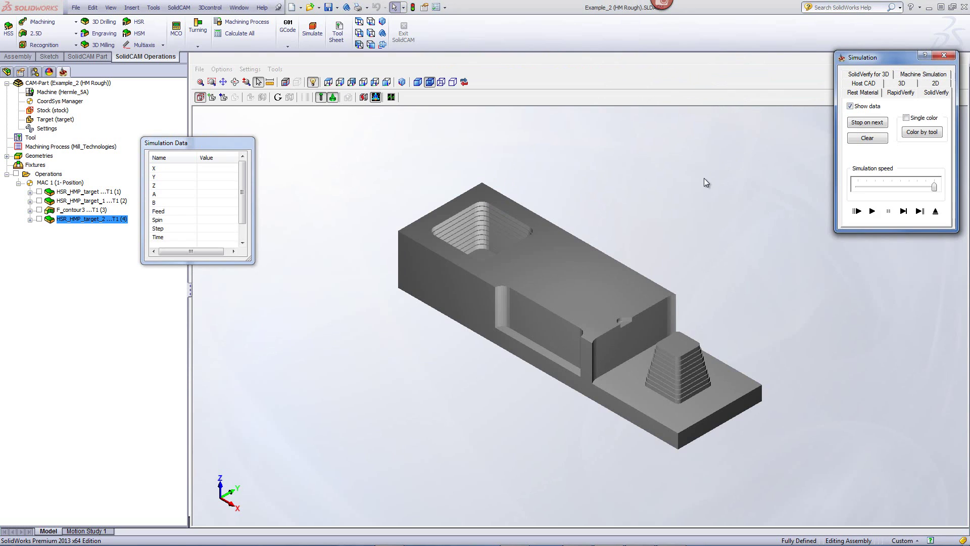
click(872, 212)
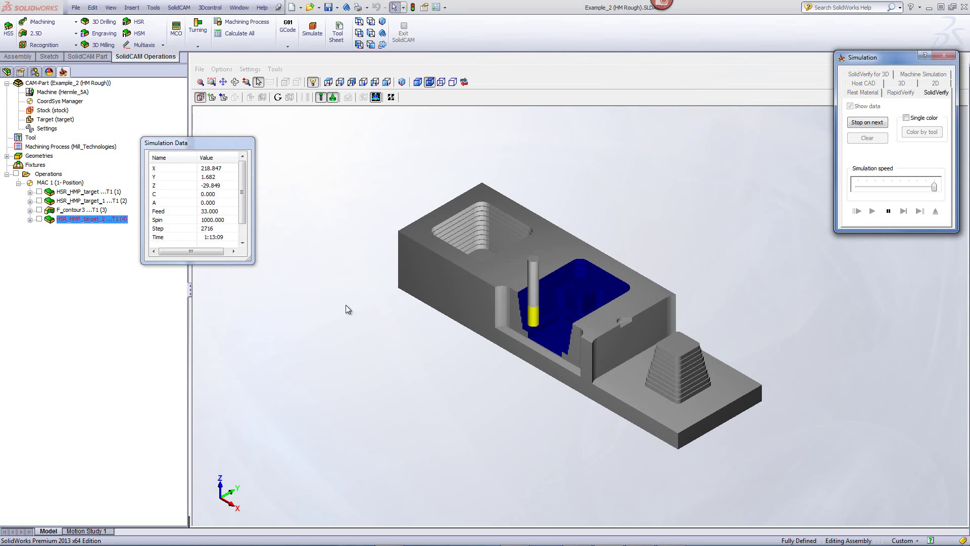
scroll(585, 320, up, 2)
scroll(589, 289, up, 2)
middle_drag(588, 289, 595, 290)
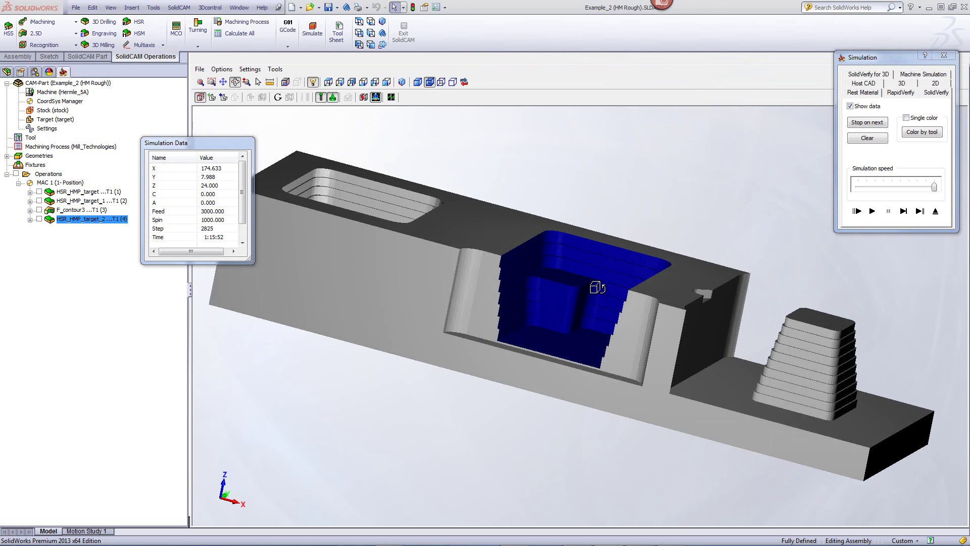
scroll(591, 271, up, 2)
scroll(590, 269, up, 2)
scroll(591, 269, up, 2)
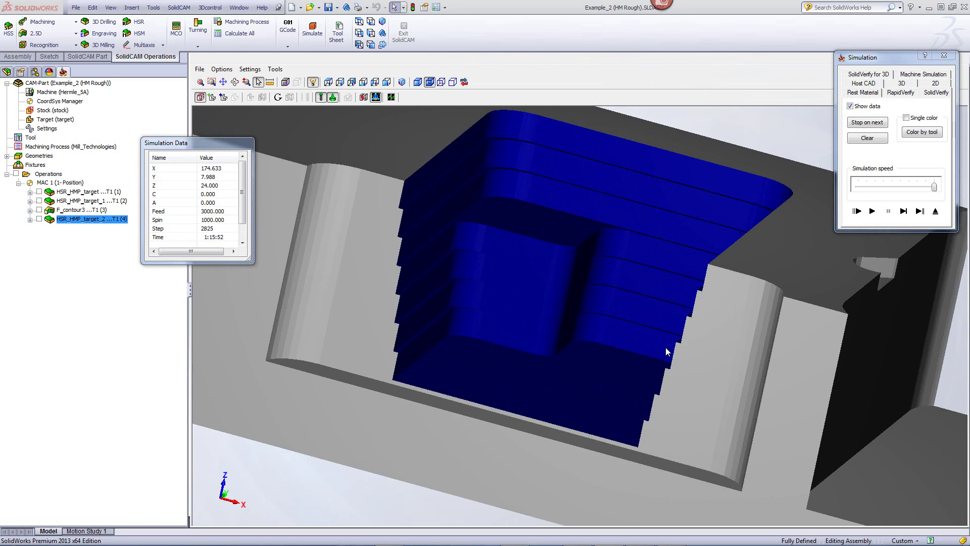
click(935, 212)
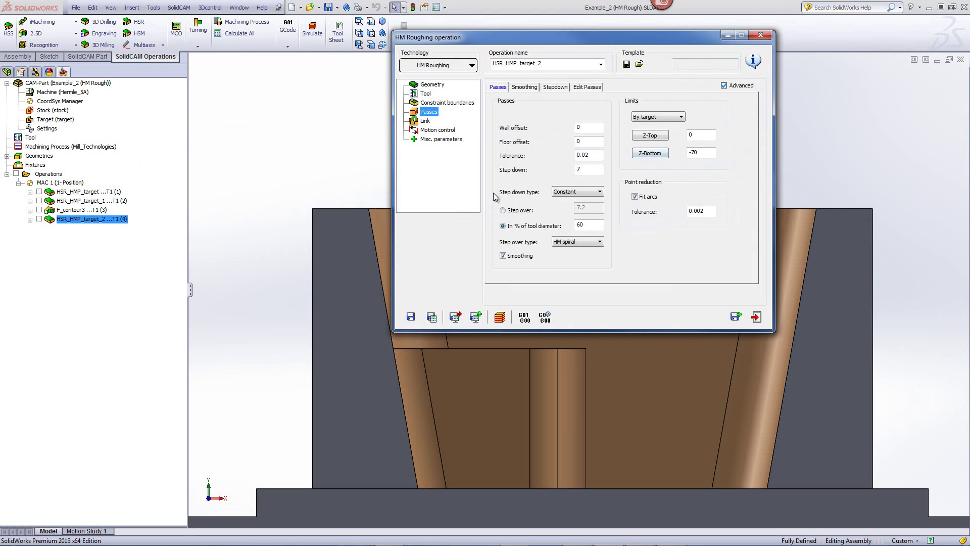
Step: Change the step down type to Constant & flats and recalculate the HSR_HMP_target_2 toolpath
click(571, 193)
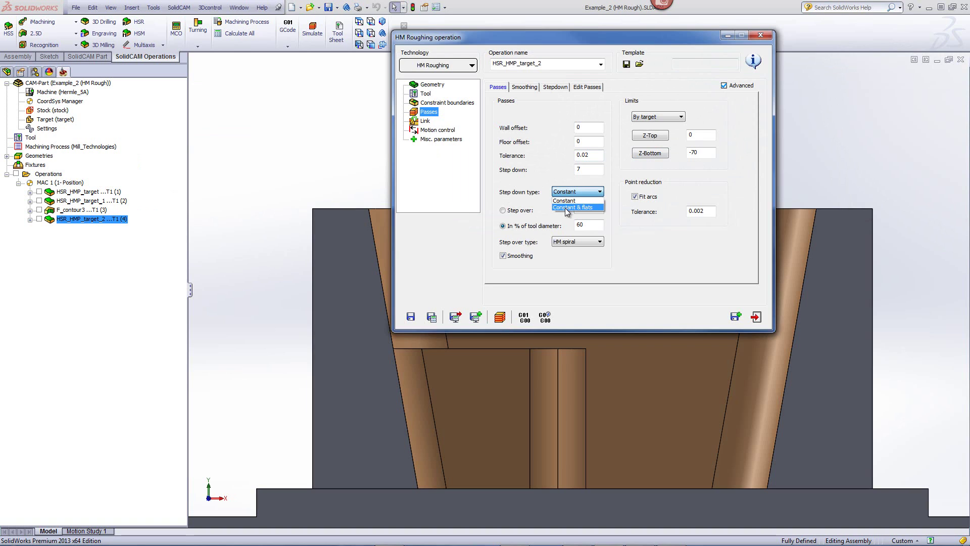
click(566, 208)
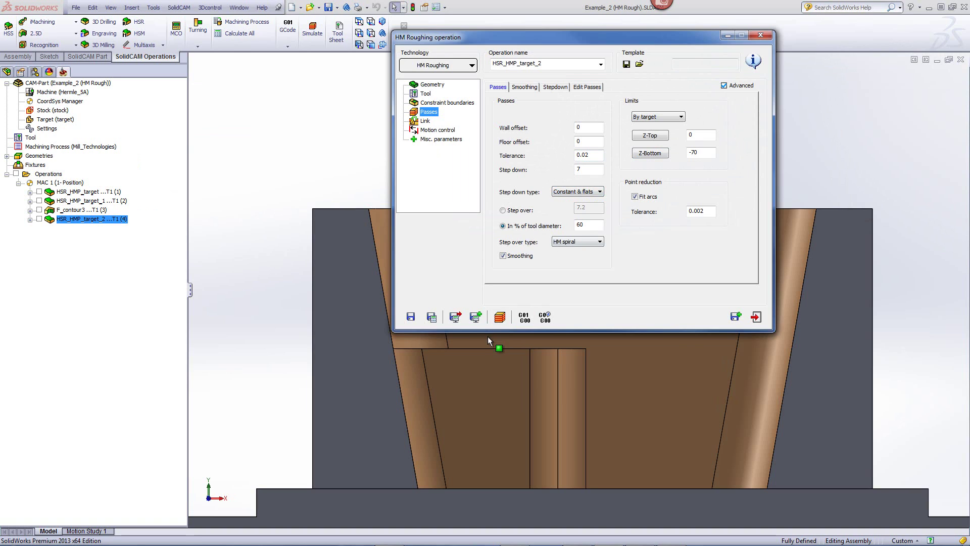
middle_drag(488, 342, 480, 374)
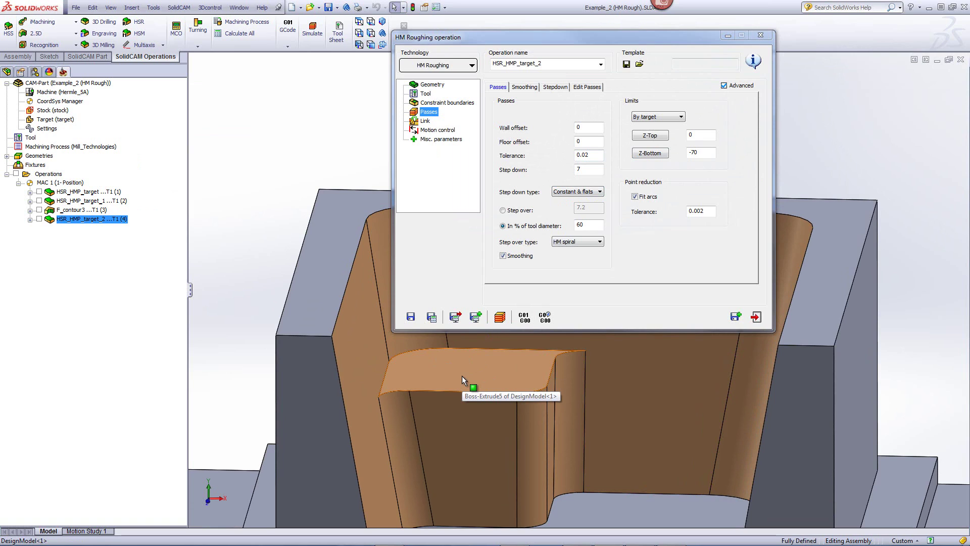
click(499, 316)
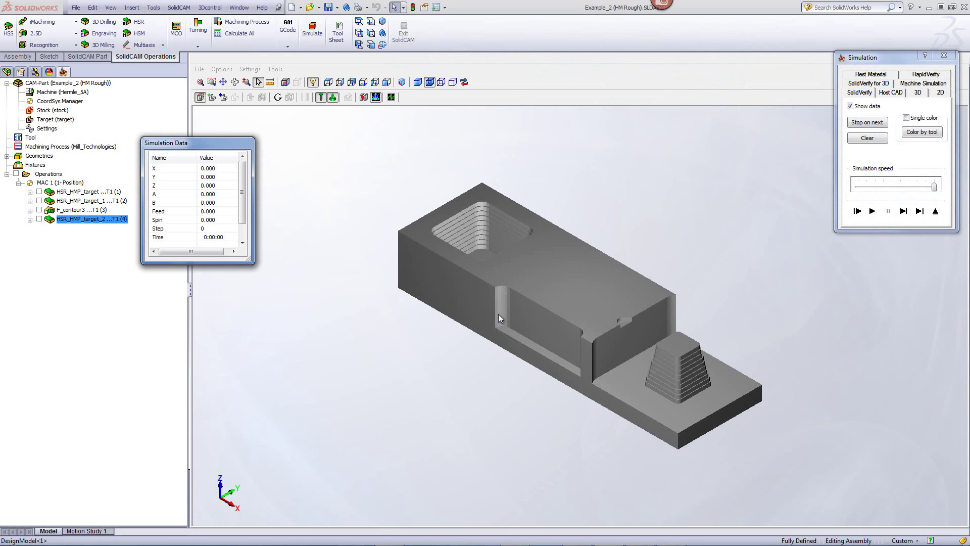
Step: Play the Constant & flats SolidVerify run to 1:48:14, inspecting the blue pocket, then exit
click(872, 211)
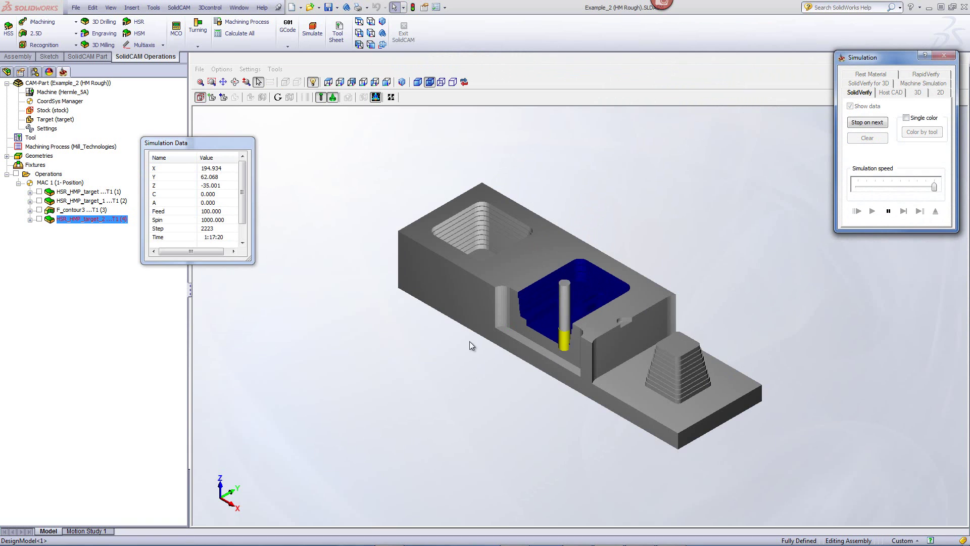
click(235, 81)
mouse_move(500, 354)
mouse_down()
mouse_move(508, 310)
mouse_move(657, 328)
mouse_up()
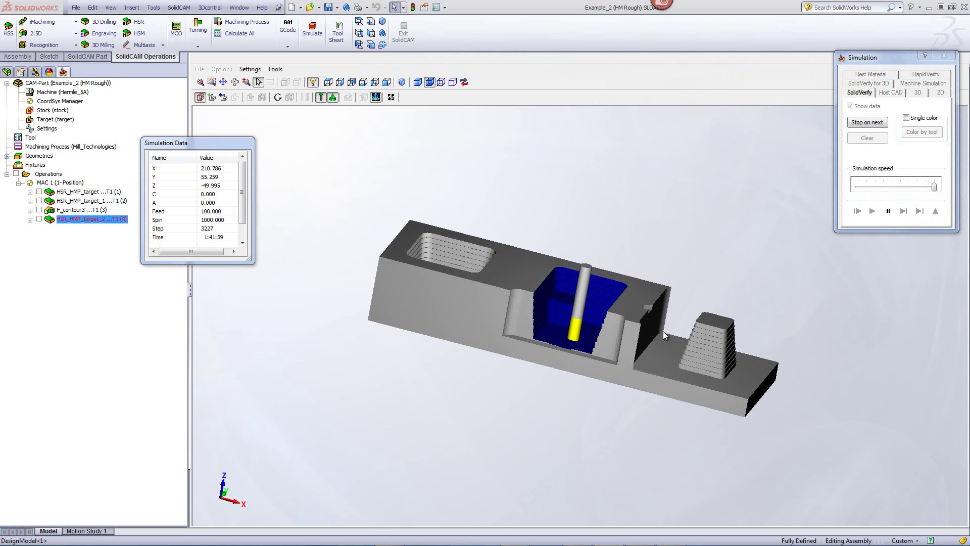
scroll(592, 310, up, 5)
scroll(593, 310, up, 2)
scroll(593, 310, up, 1)
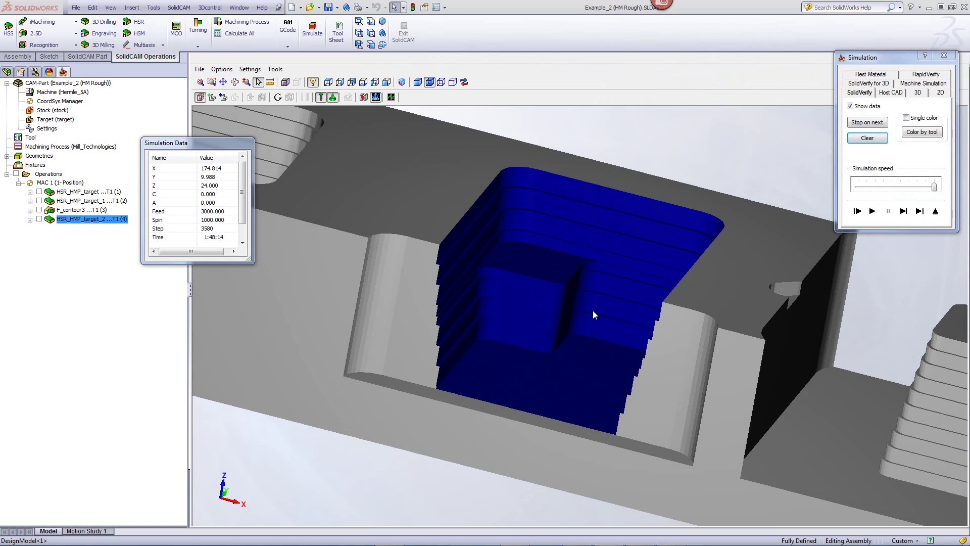
scroll(593, 310, up, 2)
scroll(606, 284, up, 2)
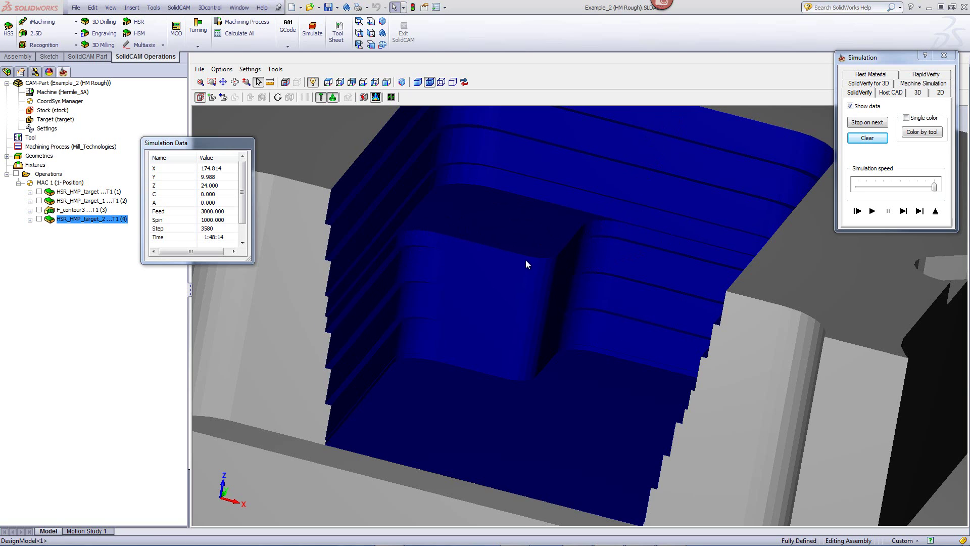
scroll(518, 262, down, 2)
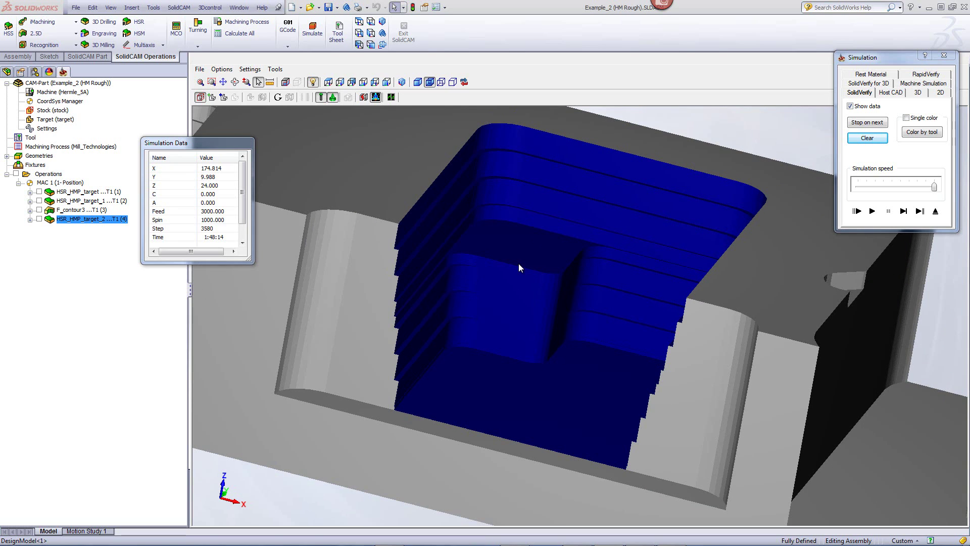
click(920, 211)
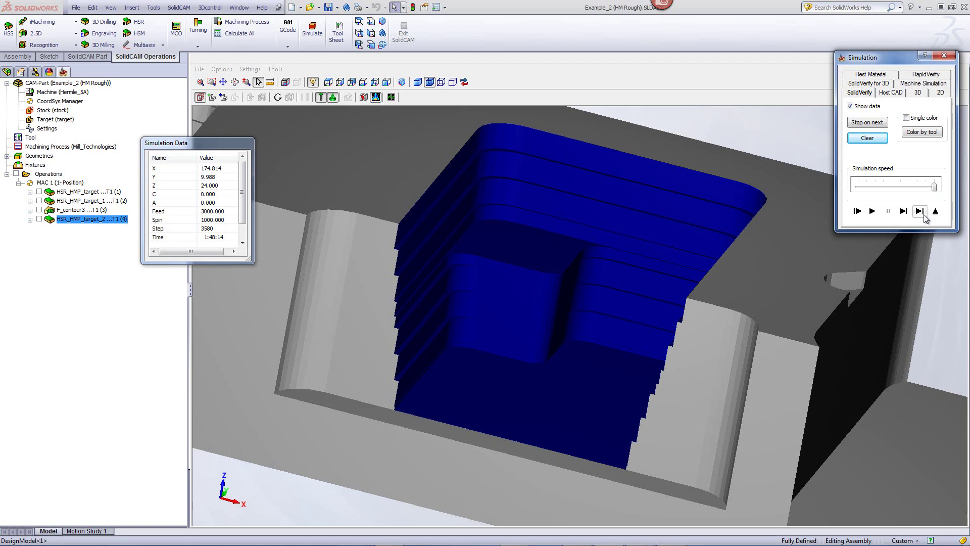
click(934, 212)
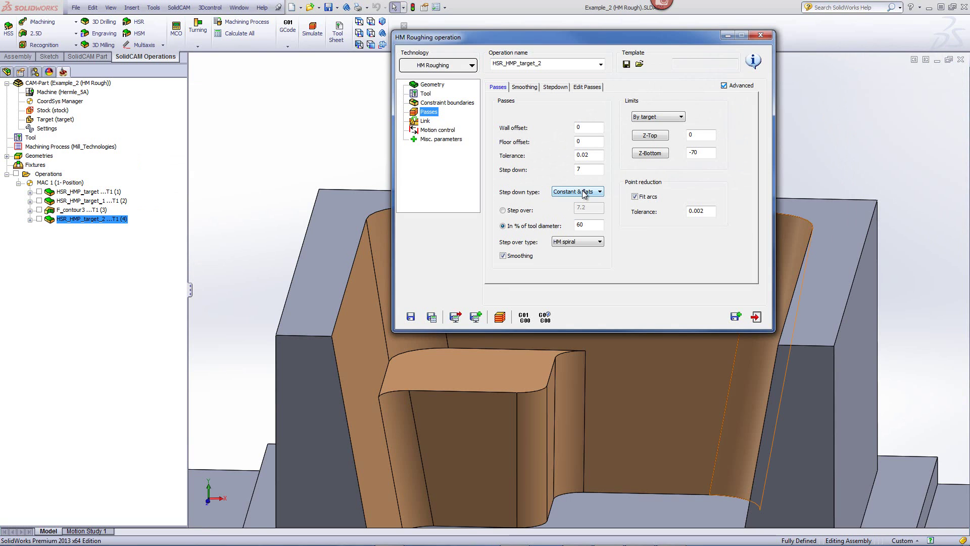
Step: Keep HM spiral as the step-over type and close the HSR_HMP_target_2 dialog
click(566, 244)
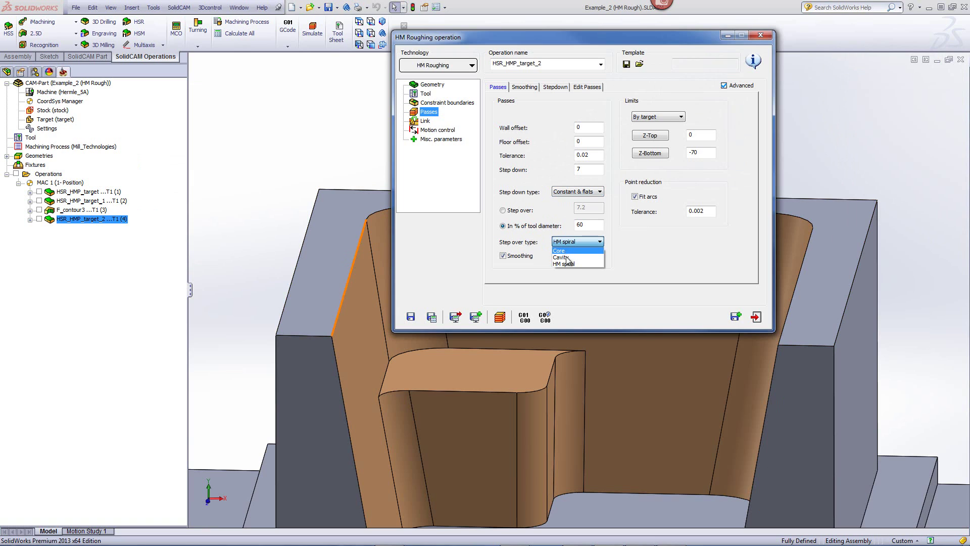
click(649, 270)
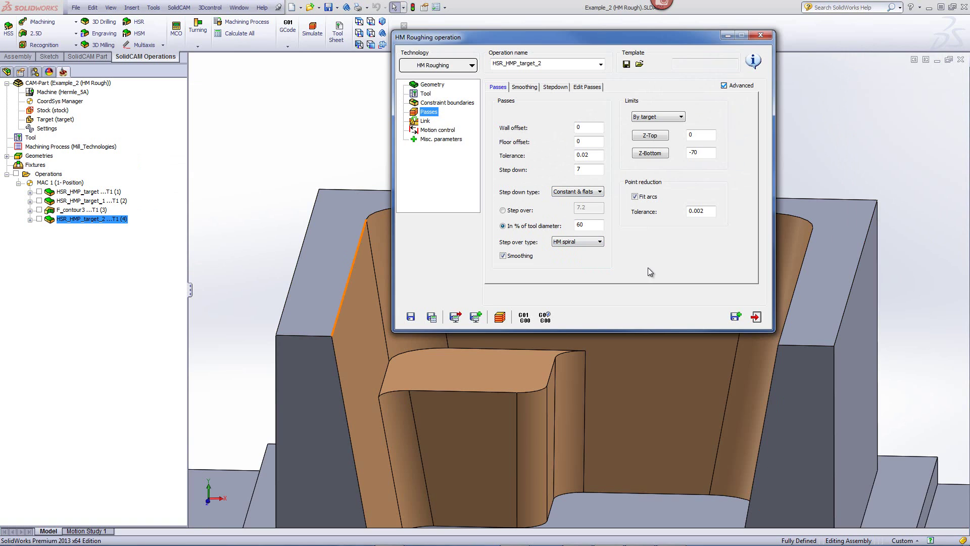
click(756, 317)
key(f)
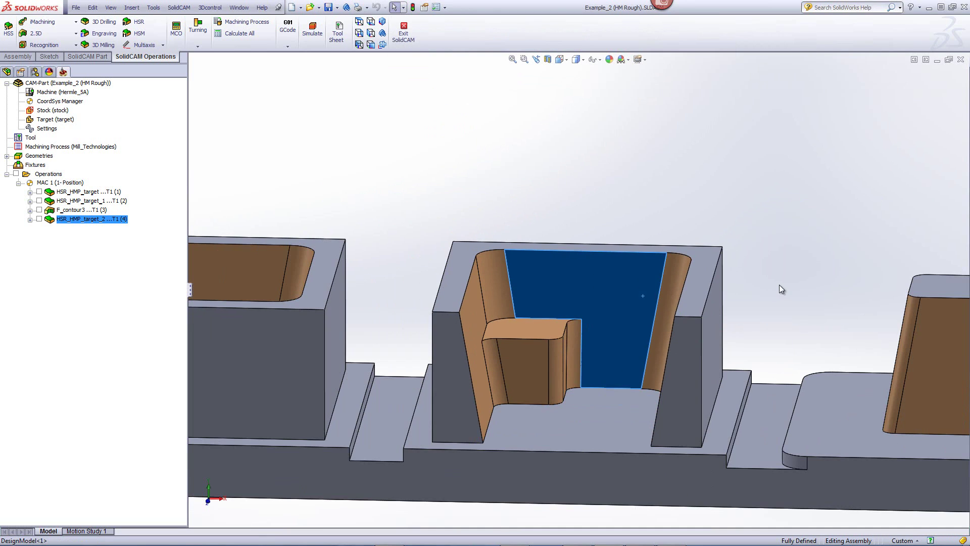
middle_drag(820, 343, 769, 356)
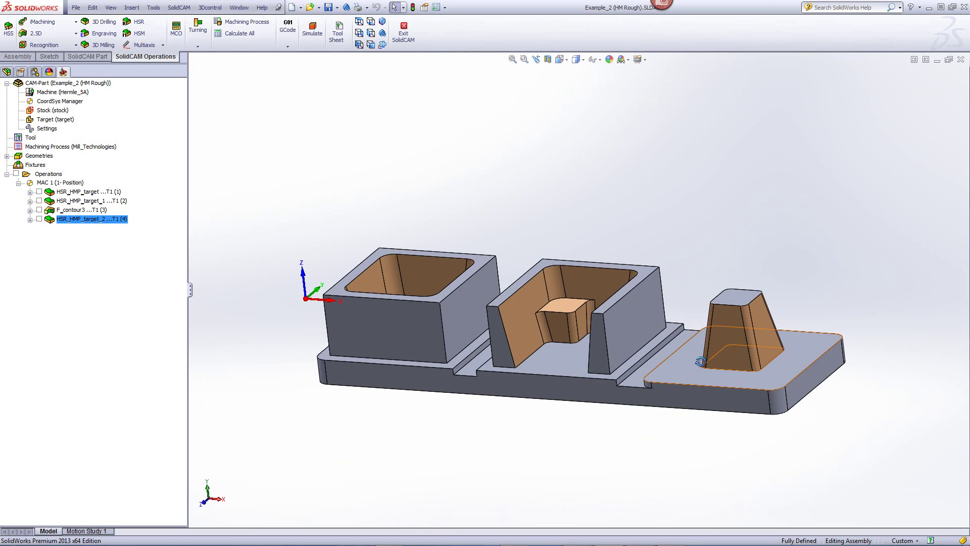
middle_drag(700, 369, 709, 367)
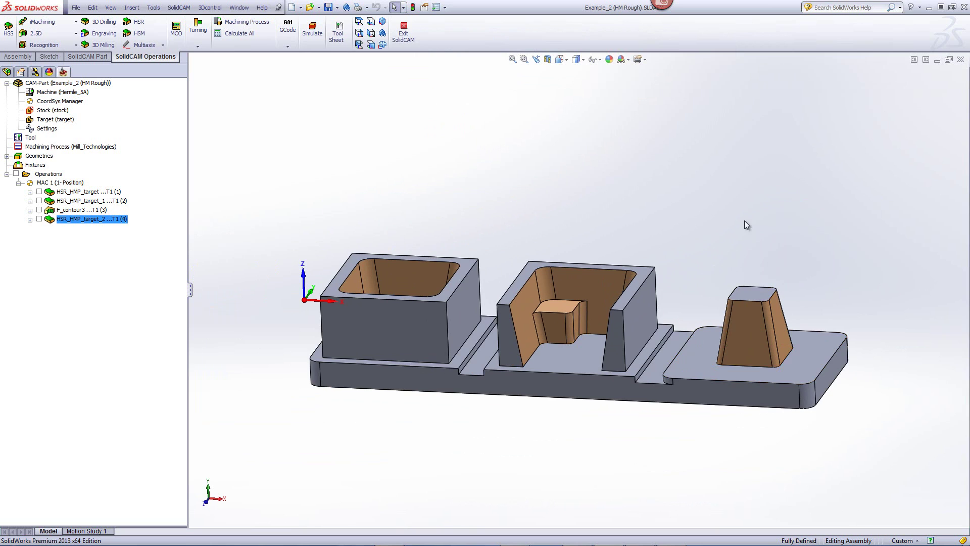
mouse_move(710, 209)
middle_down()
mouse_move(676, 222)
mouse_move(692, 234)
middle_up()
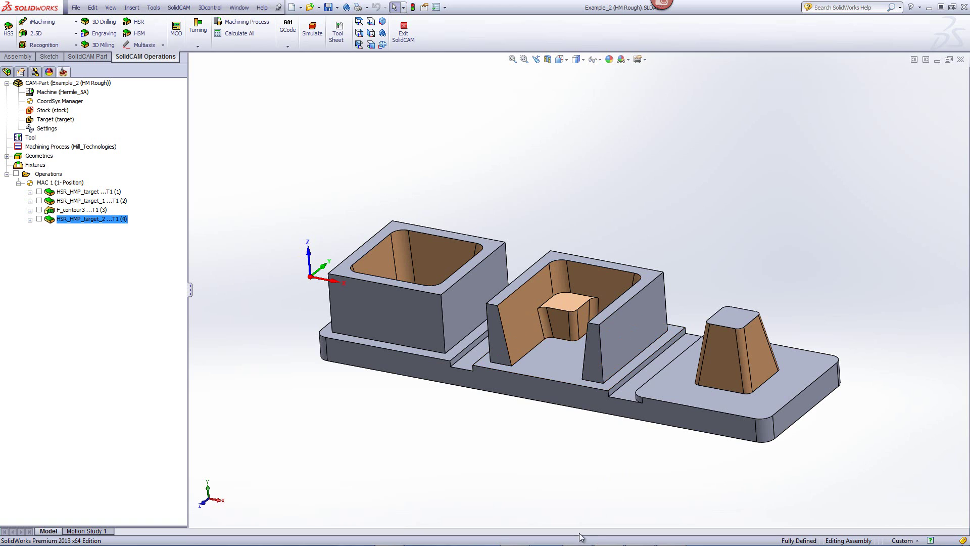
mouse_move(485, 544)
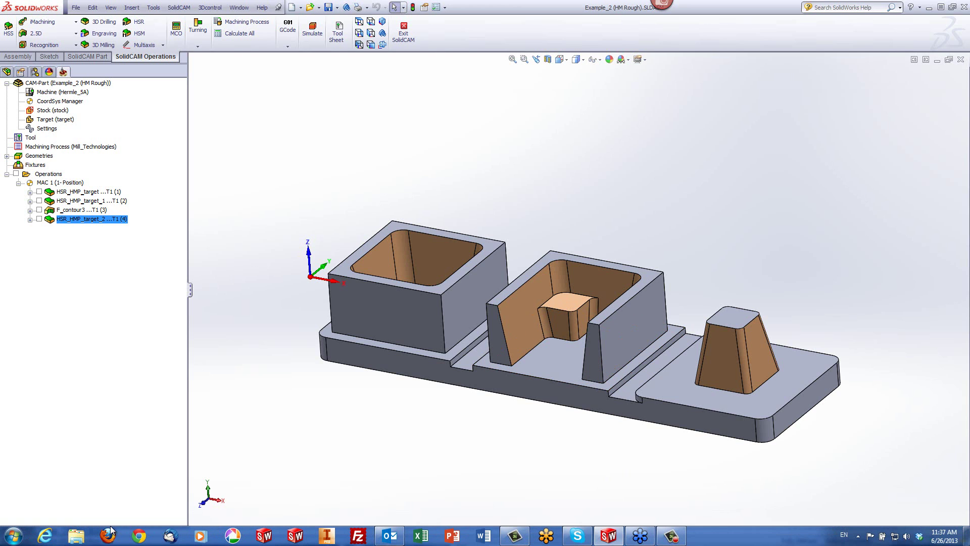
Step: Bring up Internet Explorer maximized on the Home - SolidCAM tab
click(46, 536)
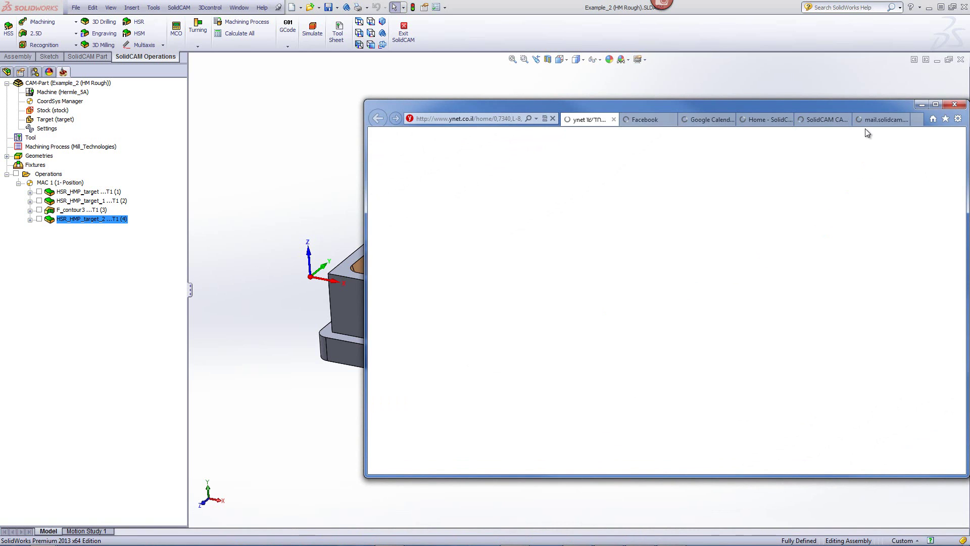
click(822, 120)
click(776, 121)
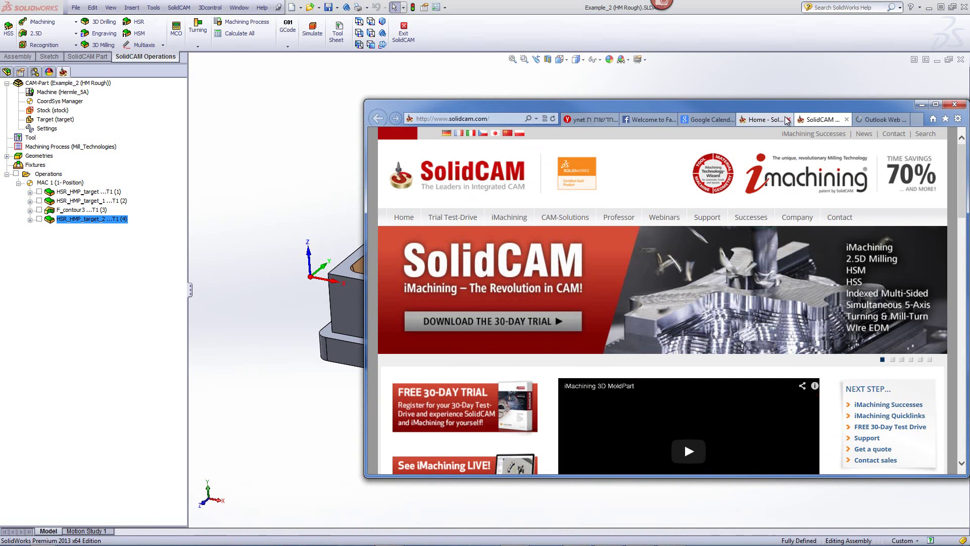
click(936, 104)
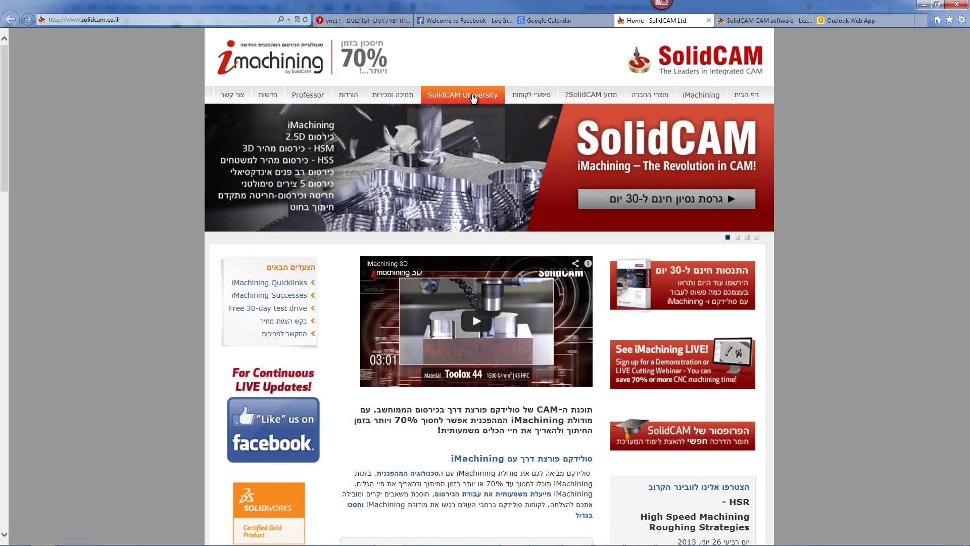
mouse_move(462, 95)
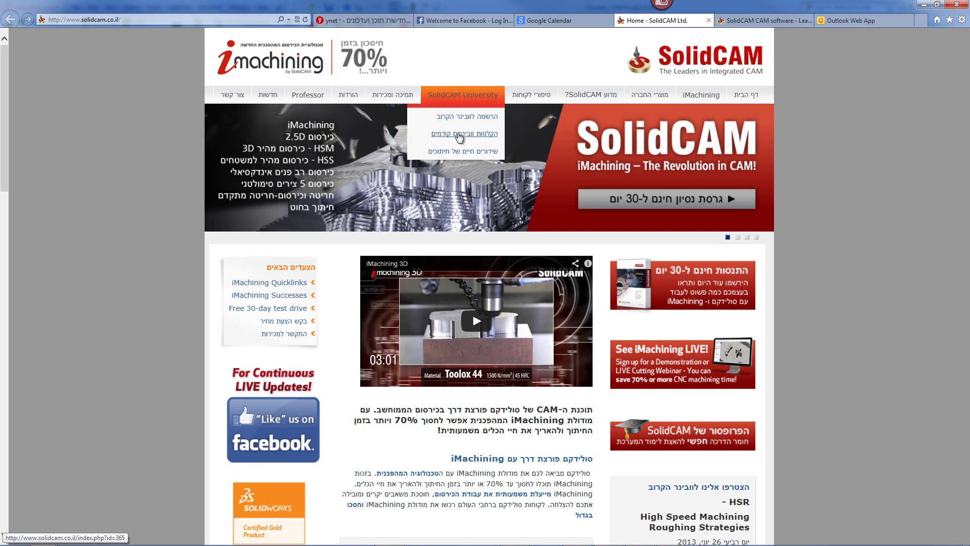
Step: In SolidCAM University's past webinars, open the part 2 mill-turn webinar video
click(459, 134)
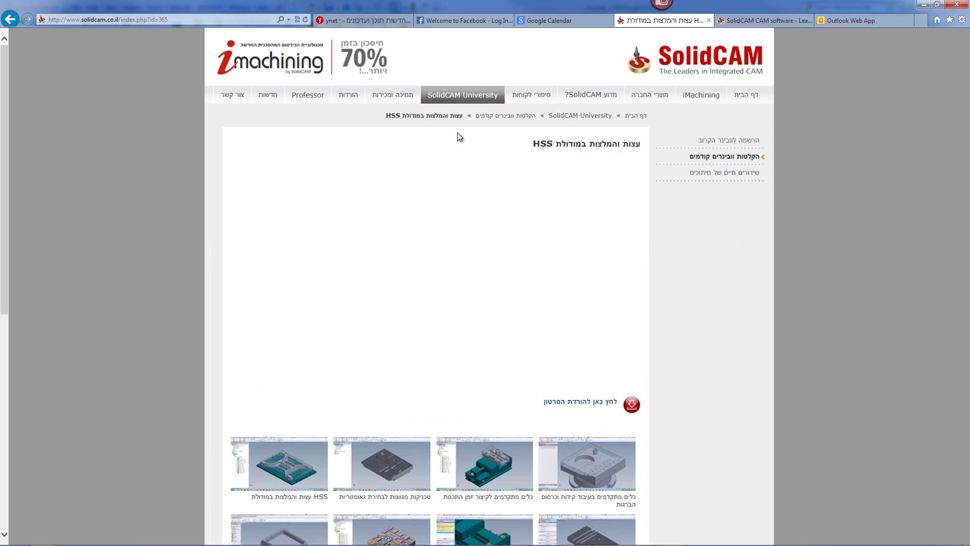
scroll(852, 198, down, 3)
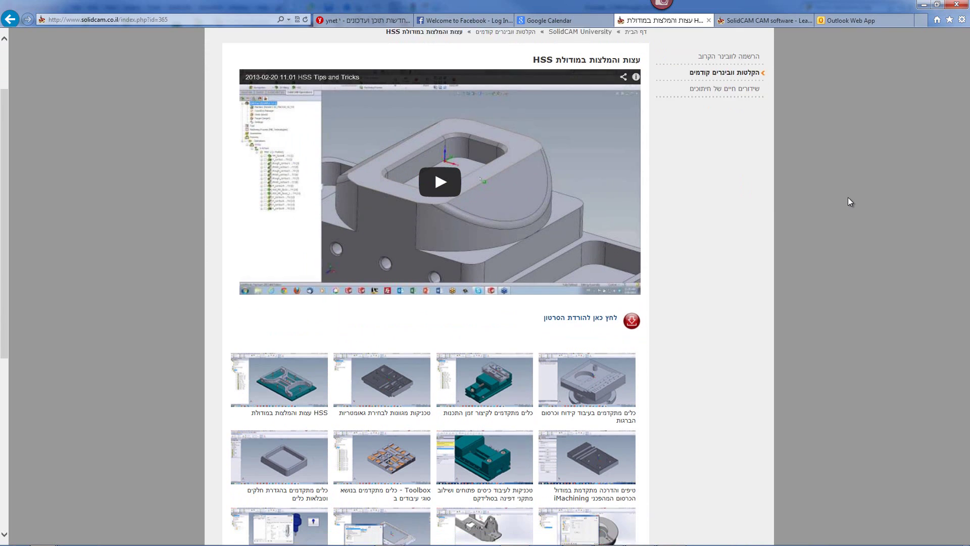
scroll(841, 196, down, 4)
scroll(841, 196, up, 4)
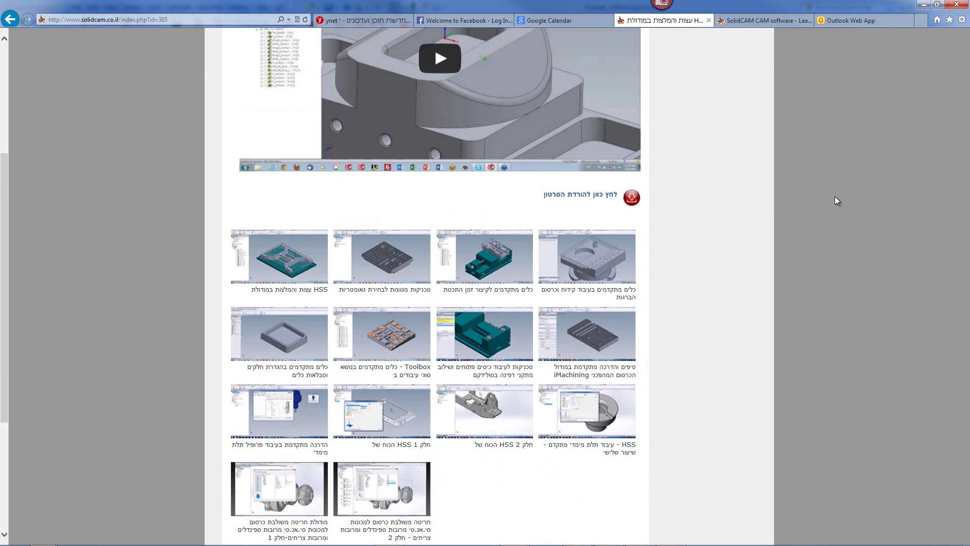
scroll(842, 267, down, 3)
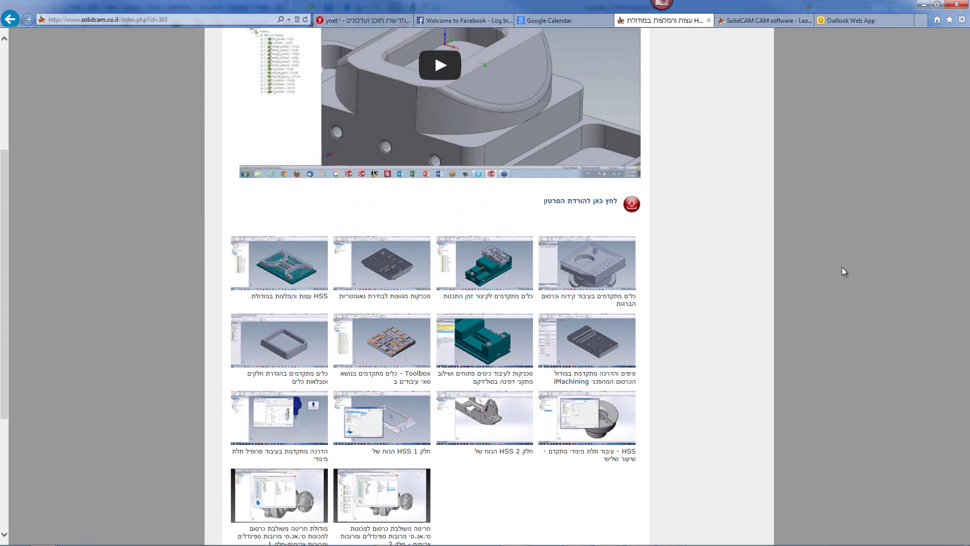
scroll(841, 270, down, 2)
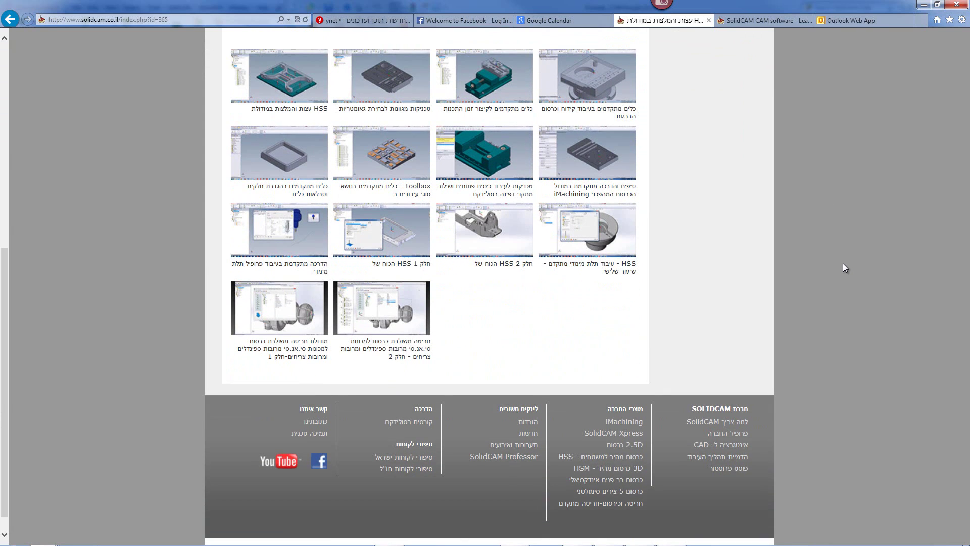
scroll(843, 266, up, 1)
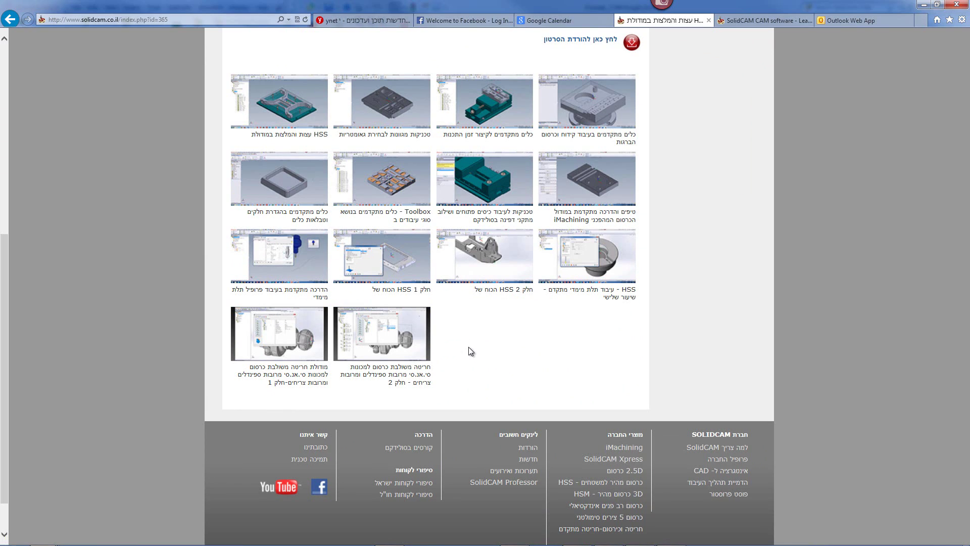
click(386, 332)
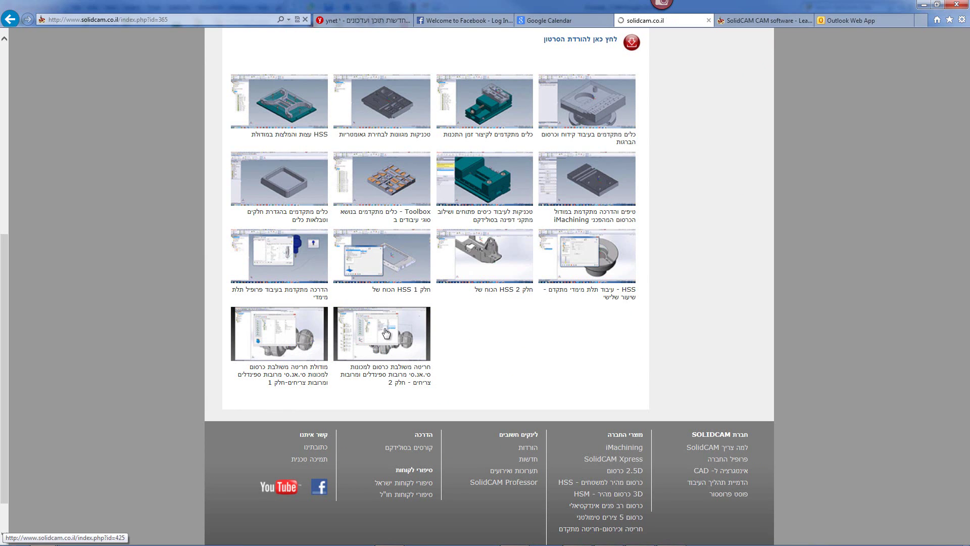